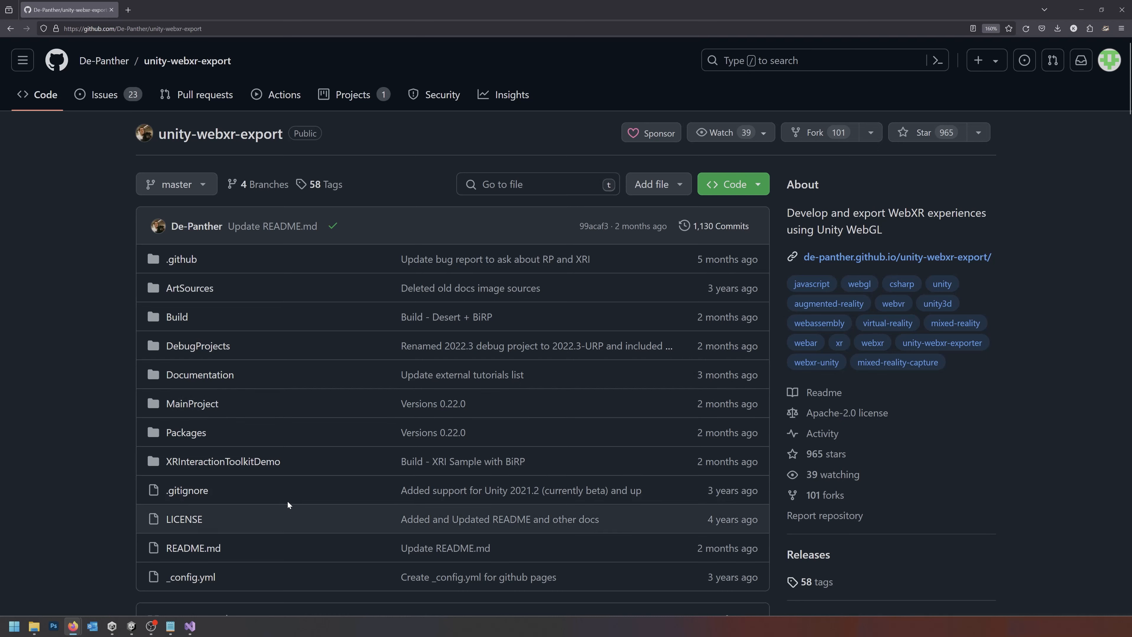
# Step: Switch to the Unity editor and look through the WebXR 360, DDOL and Street scene assets in the project
pyautogui.click(131, 626)
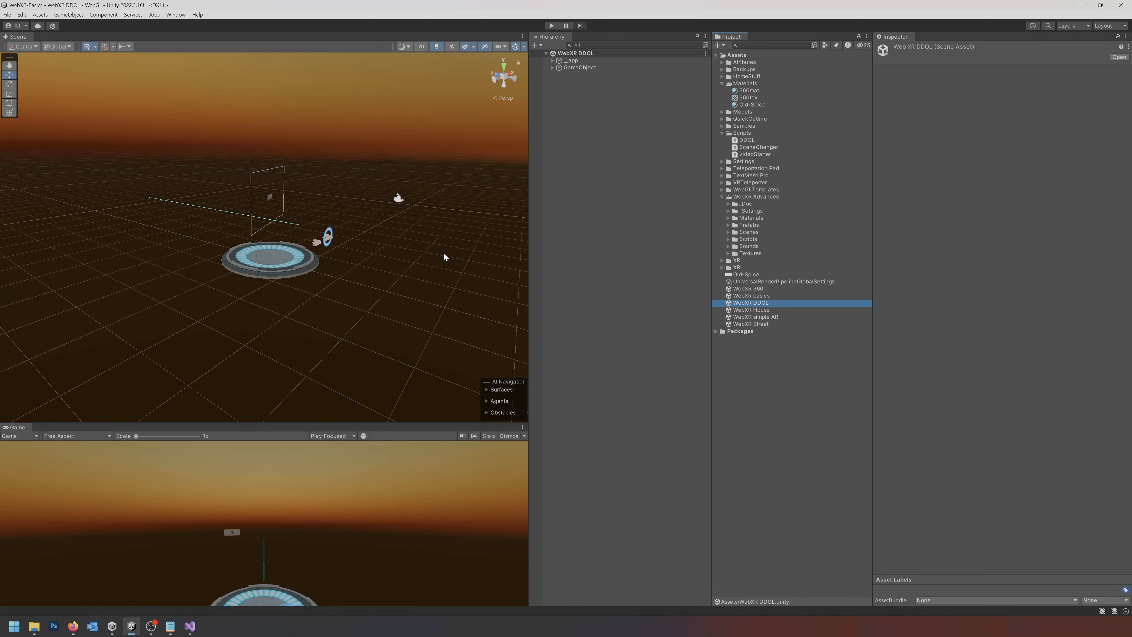
pyautogui.click(760, 289)
pyautogui.click(767, 303)
pyautogui.click(767, 324)
pyautogui.click(766, 303)
# Step: Open the DDOL script attached to the __app object and examine the DontDestroyOnLoad(gameObject) call in Awake
pyautogui.click(562, 61)
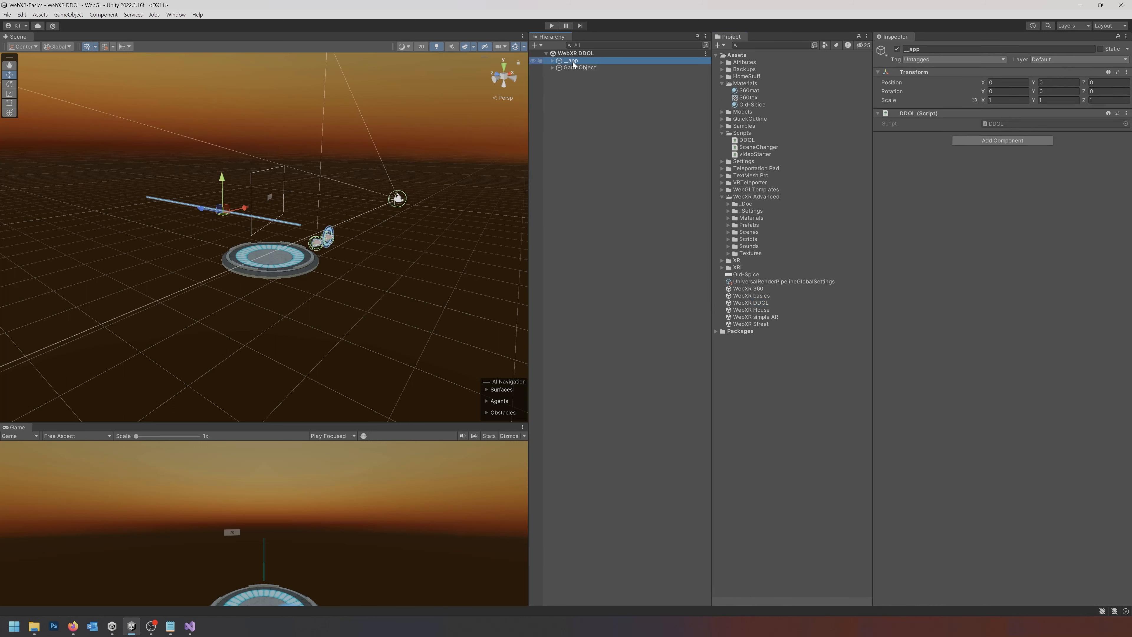
pyautogui.doubleClick(994, 126)
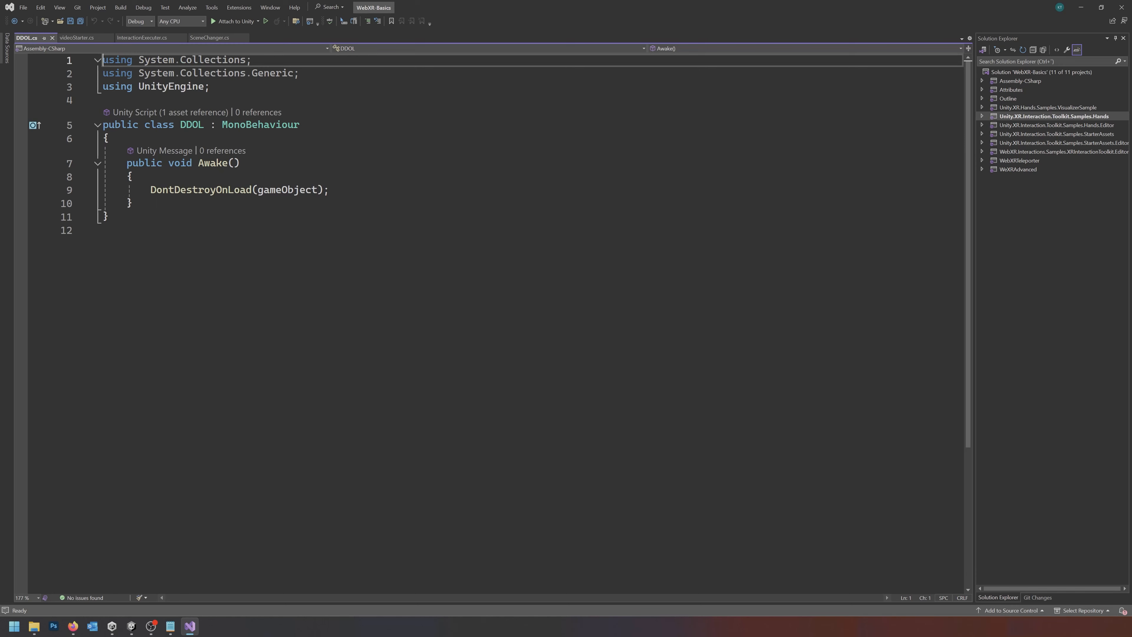
pyautogui.click(210, 163)
pyautogui.click(204, 190)
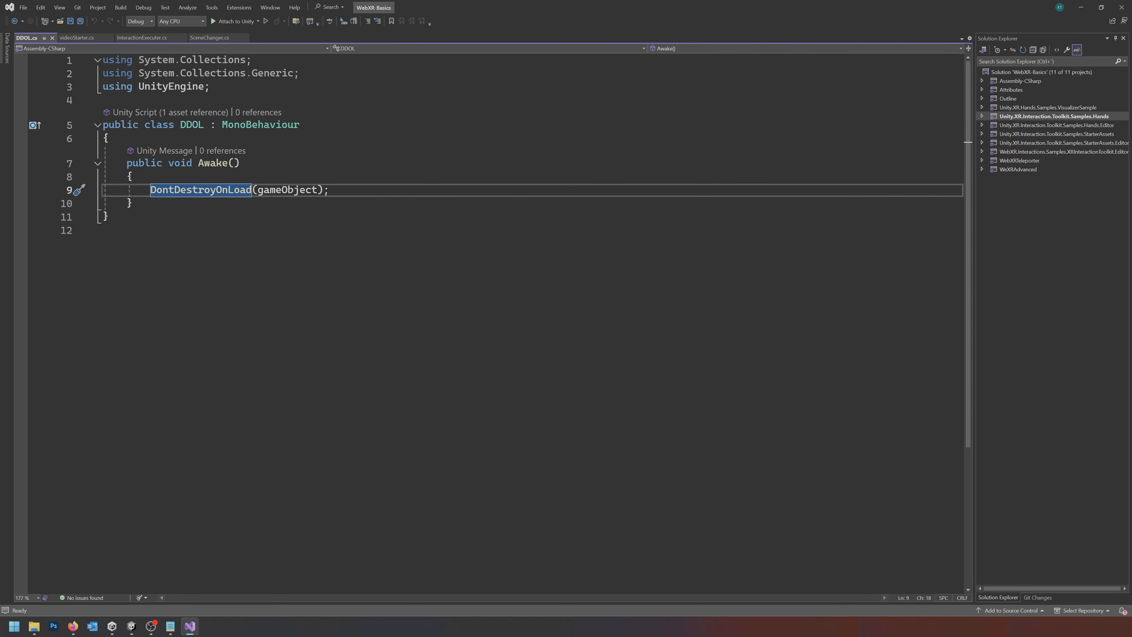
pyautogui.click(293, 190)
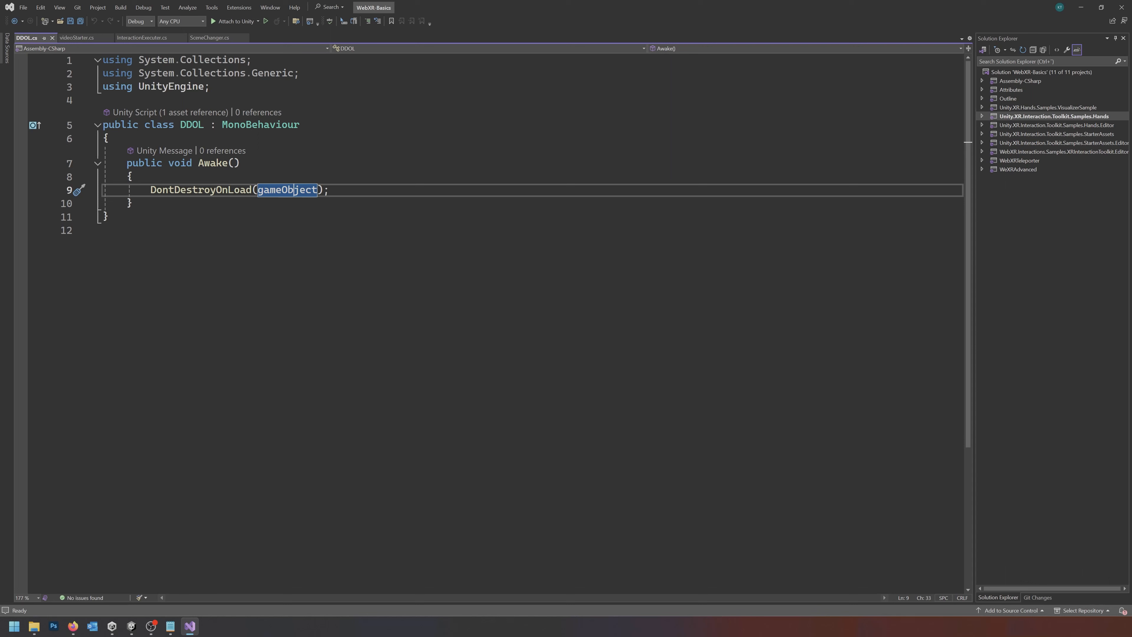
# Step: Return to Unity, expand GameObject in the hierarchy and inspect its Teleporter Pad A child in the scene
pyautogui.click(132, 626)
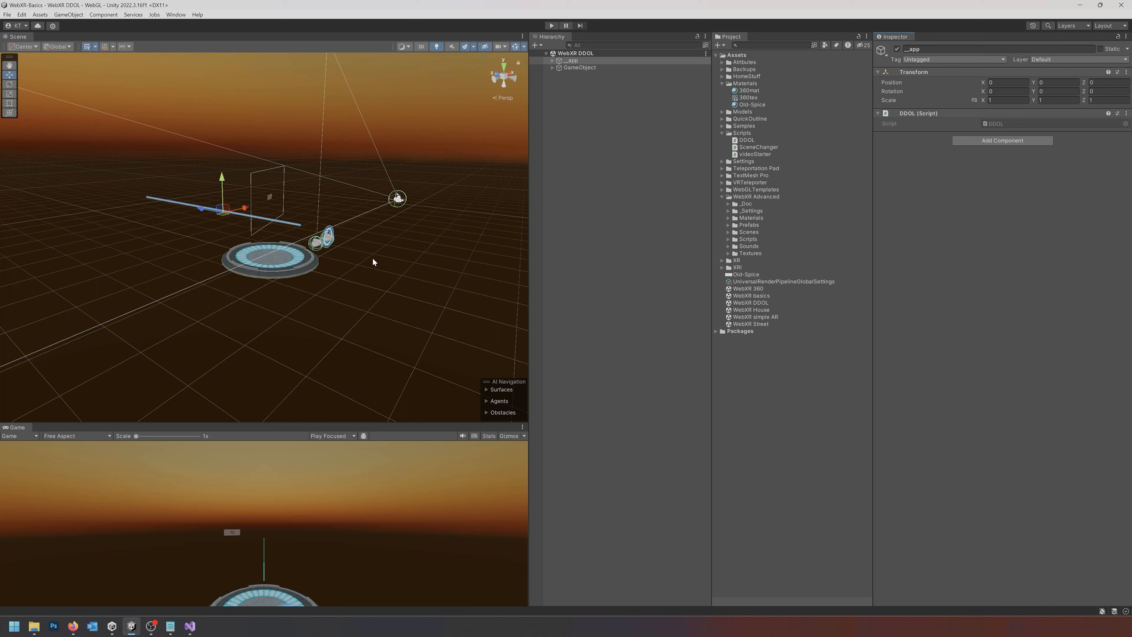
pyautogui.click(579, 68)
pyautogui.click(552, 67)
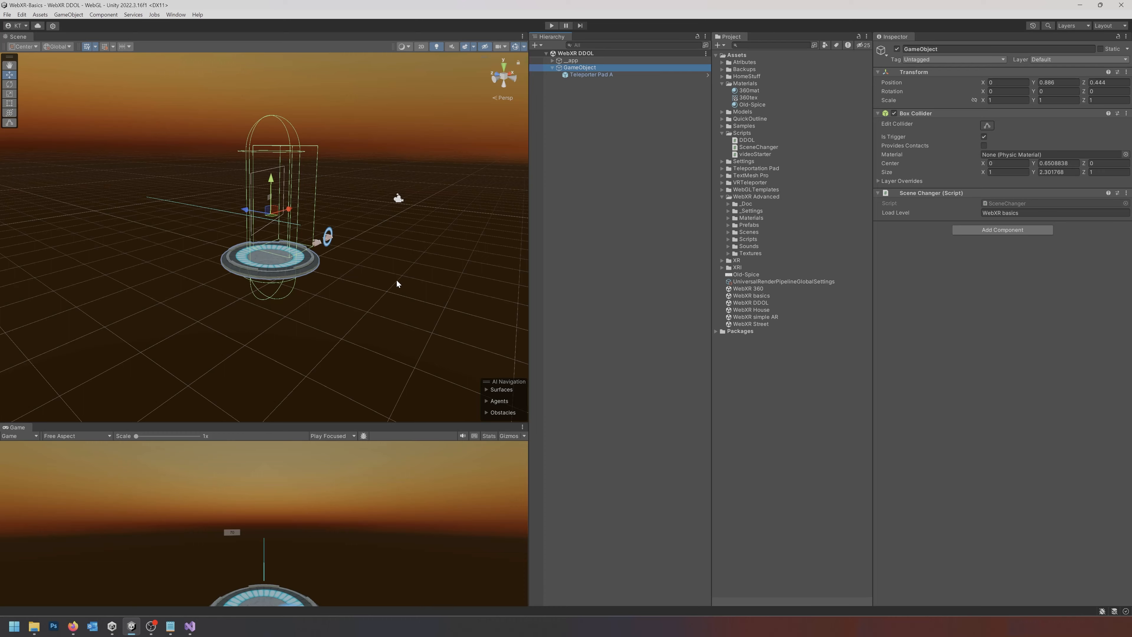
pyautogui.click(591, 74)
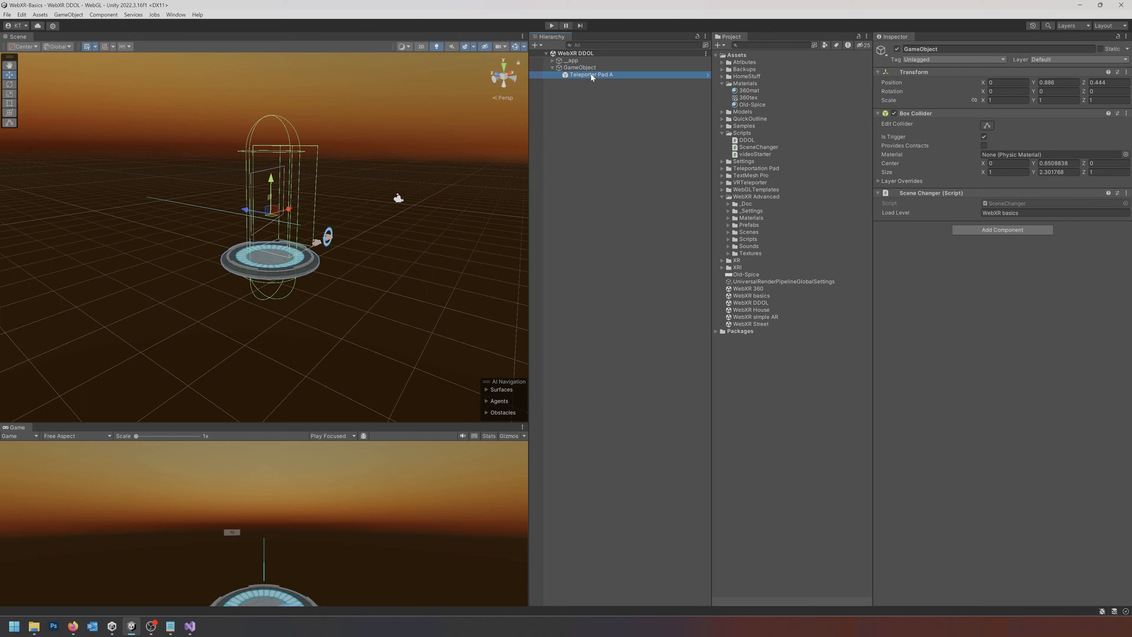
pyautogui.moveTo(376, 276)
pyautogui.mouseDown(button='right')
pyautogui.moveTo(379, 253)
pyautogui.moveTo(278, 273)
pyautogui.moveTo(381, 285)
pyautogui.moveTo(363, 274)
pyautogui.mouseUp(button='right')
pyautogui.press('w')
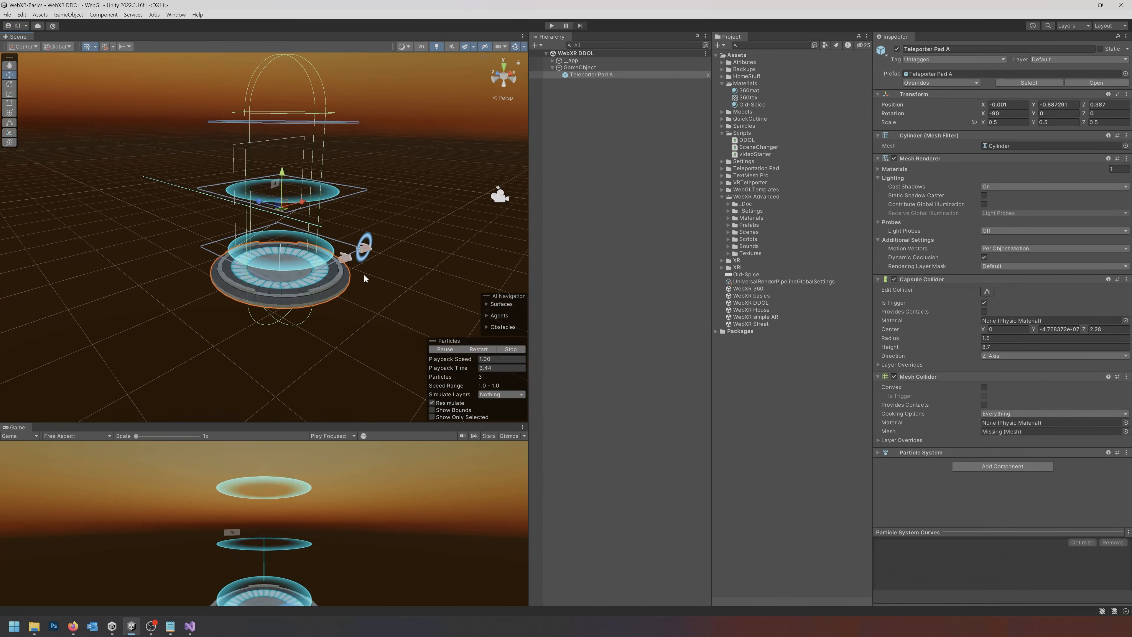
# Step: Select the parent GameObject and examine its box collider trigger around the teleporter pad up close
pyautogui.click(580, 67)
pyautogui.press('w')
pyautogui.moveTo(329, 96); pyautogui.dragTo(301, 99, button='right')
pyautogui.press('d')
pyautogui.press('s')
pyautogui.press('a')
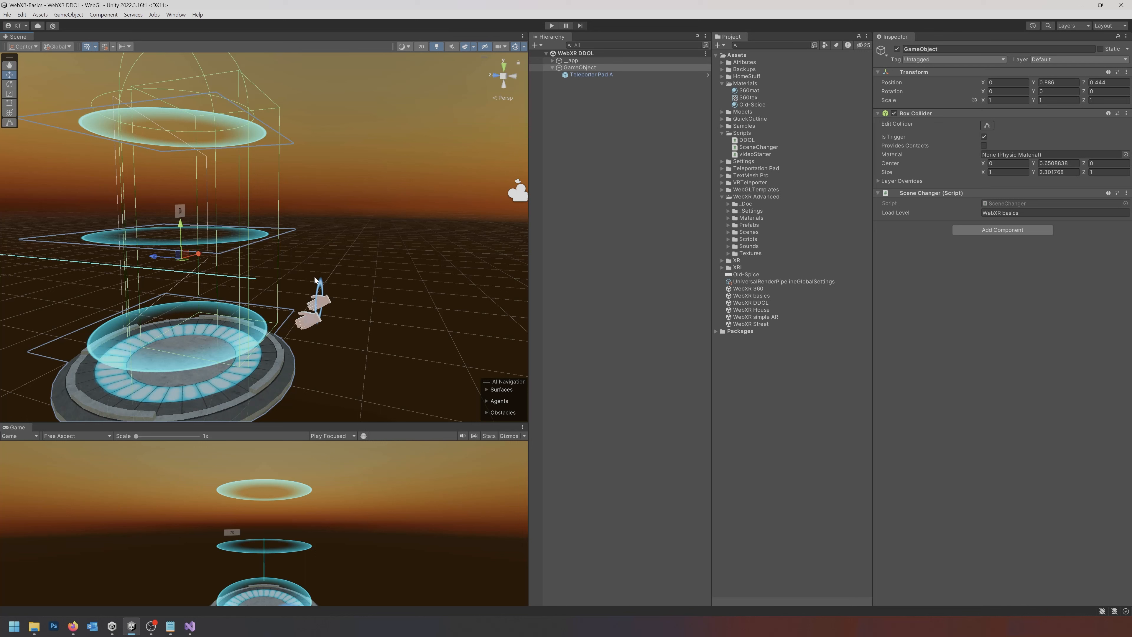
# Step: Open the SceneChanger script and examine the UnityEngine.SceneManagement import and the public loadLevel string
pyautogui.doubleClick(1005, 205)
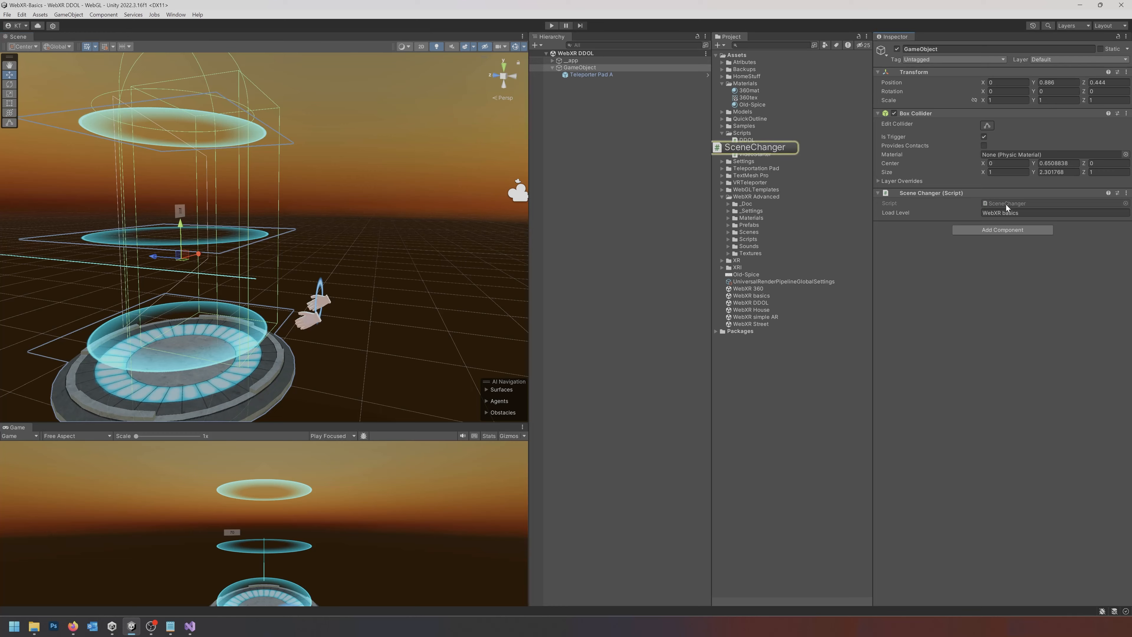
pyautogui.moveTo(133, 100); pyautogui.dragTo(306, 99)
pyautogui.click(305, 99)
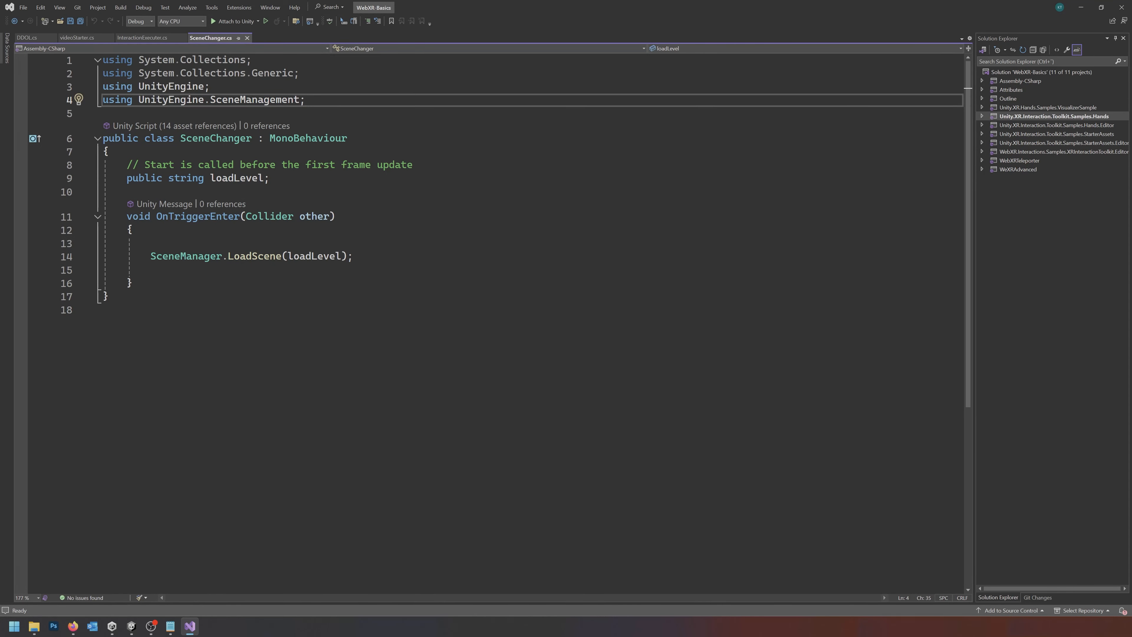
pyautogui.click(186, 178)
pyautogui.click(238, 178)
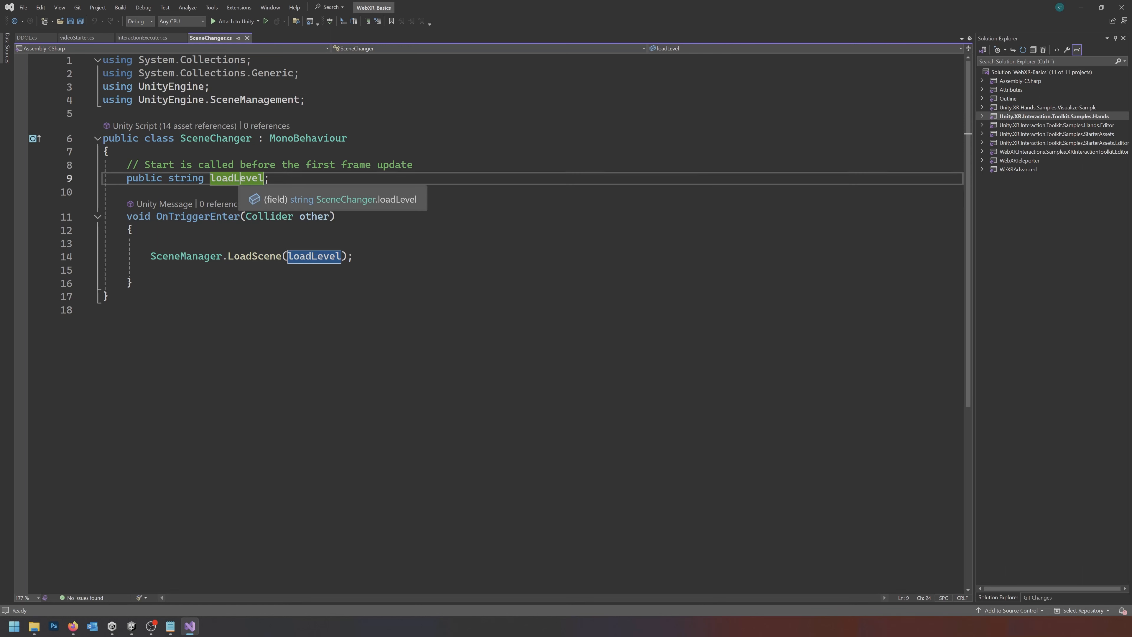
pyautogui.click(127, 192)
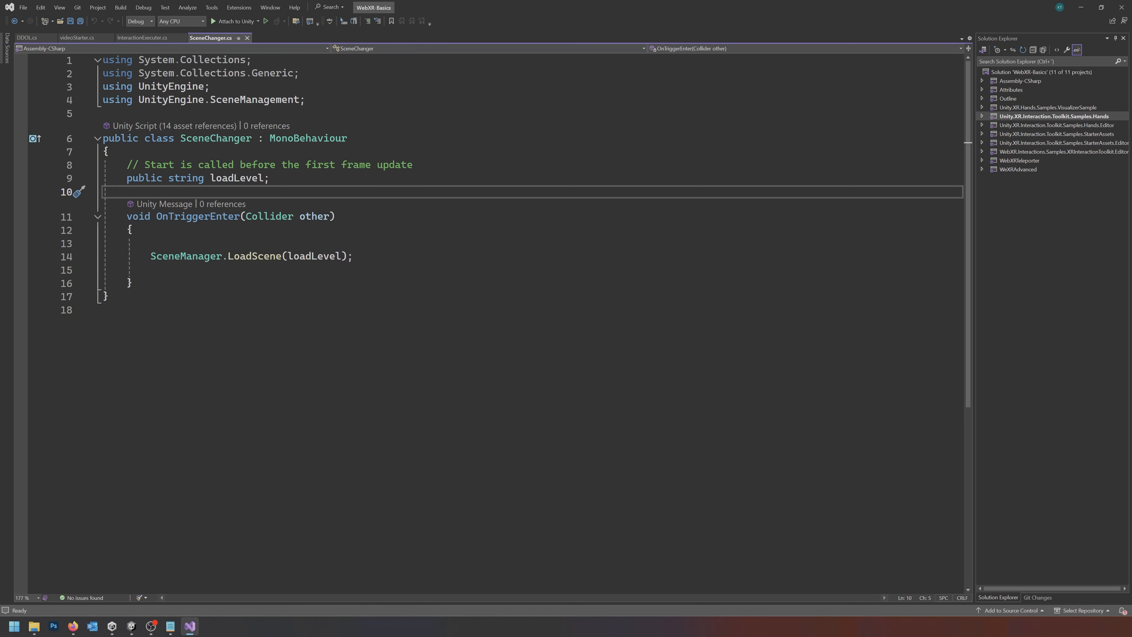
# Step: Examine the OnTriggerEnter method, its Collider parameter and how SceneManager.LoadScene uses the loadLevel string
pyautogui.click(209, 216)
pyautogui.click(317, 216)
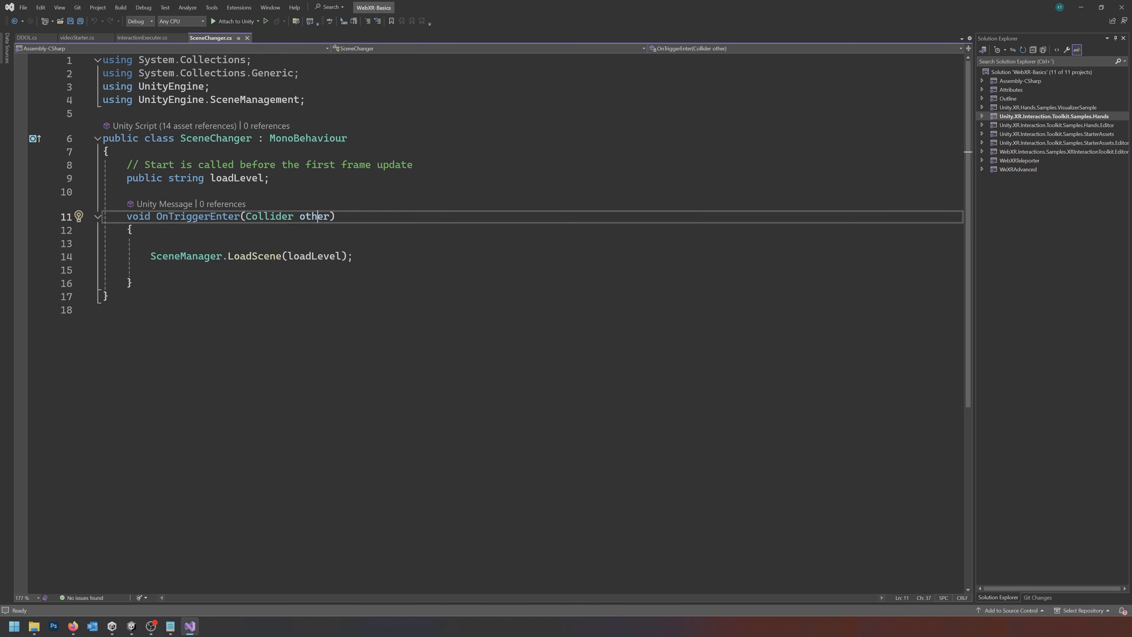
pyautogui.click(270, 216)
pyautogui.click(311, 217)
pyautogui.click(335, 216)
pyautogui.click(200, 257)
pyautogui.click(240, 257)
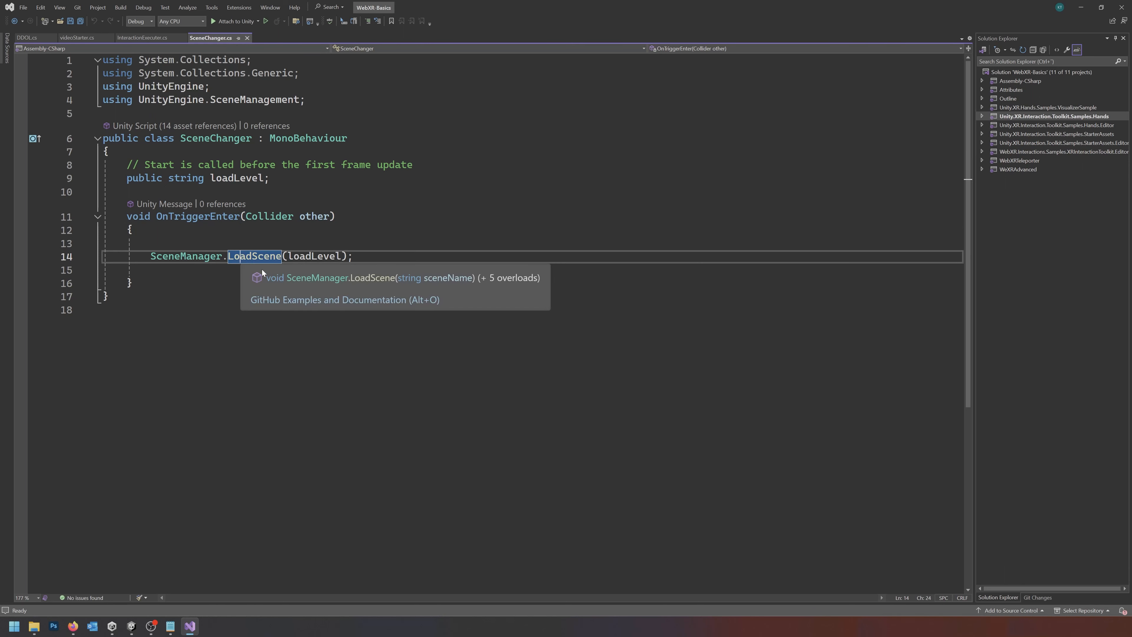
pyautogui.doubleClick(310, 257)
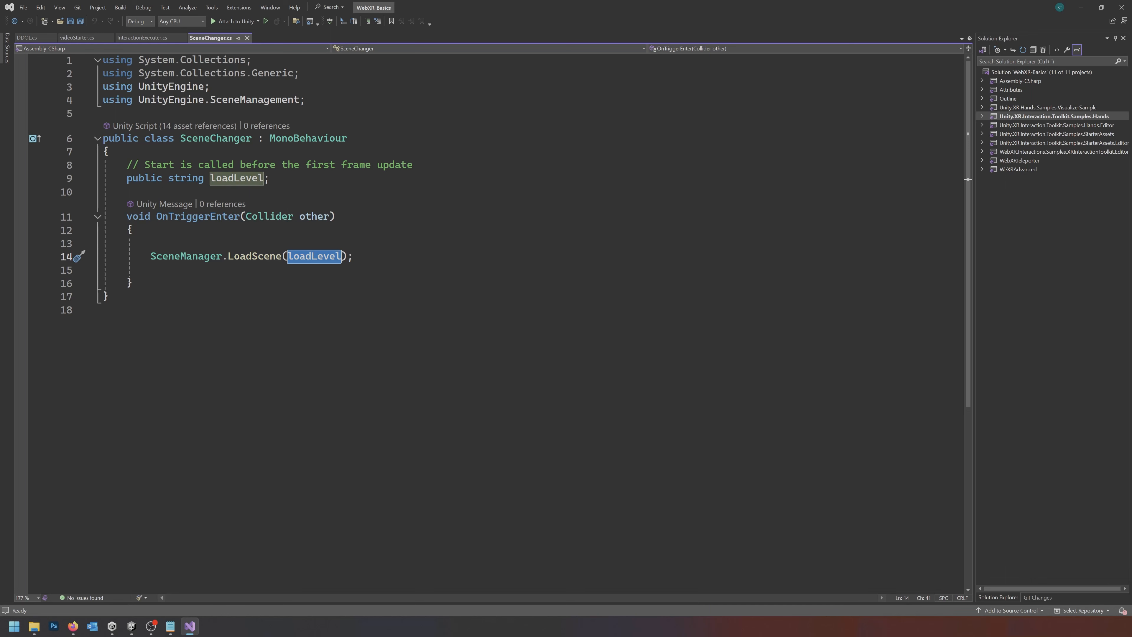
pyautogui.click(186, 178)
pyautogui.doubleClick(186, 178)
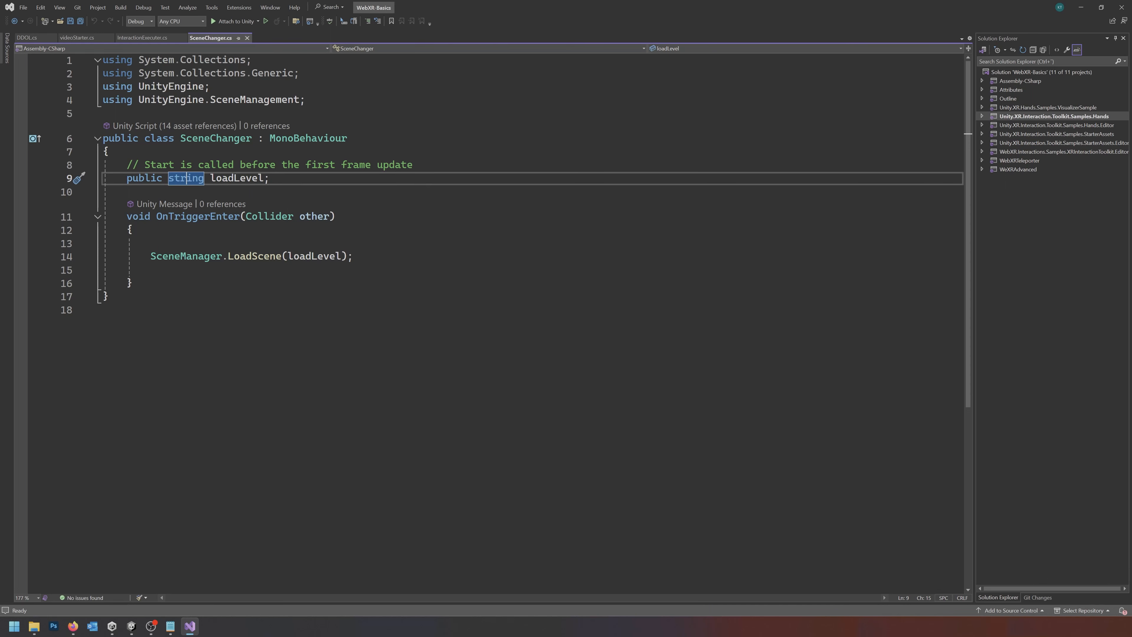
# Step: Return to Unity and check the Load Level value of GameObject's Scene Changer component
pyautogui.click(131, 626)
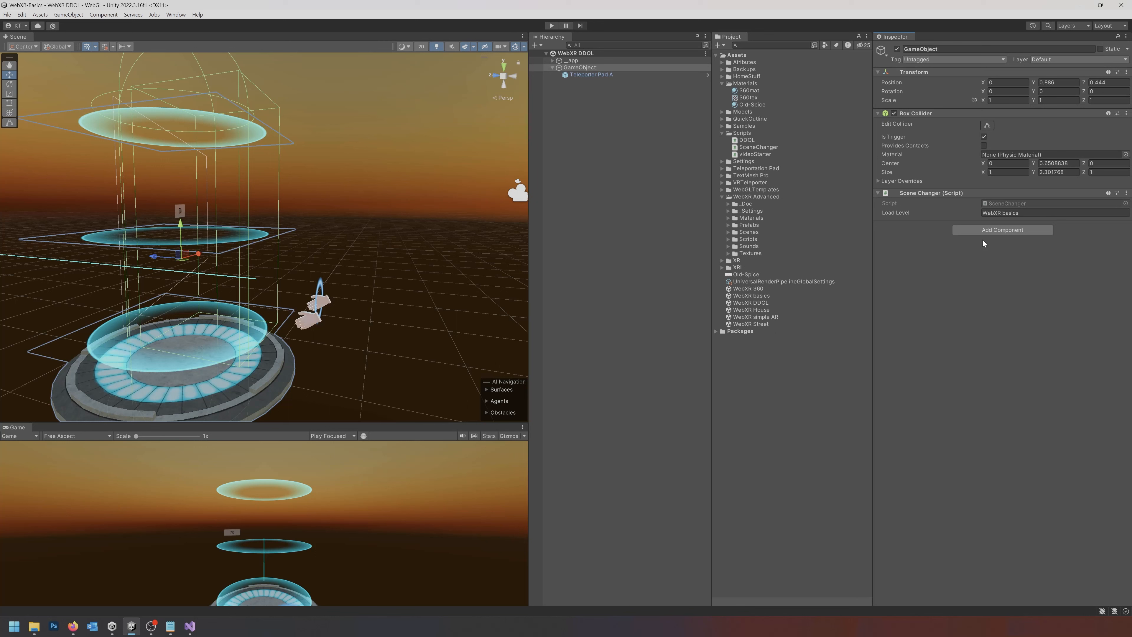
pyautogui.click(1035, 212)
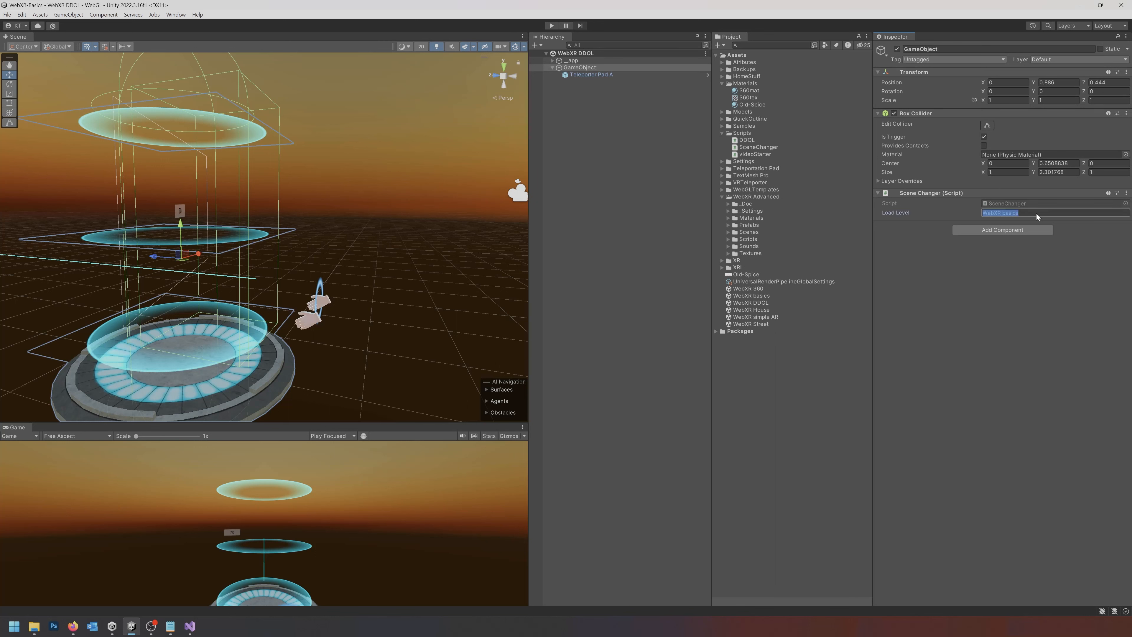
pyautogui.click(974, 277)
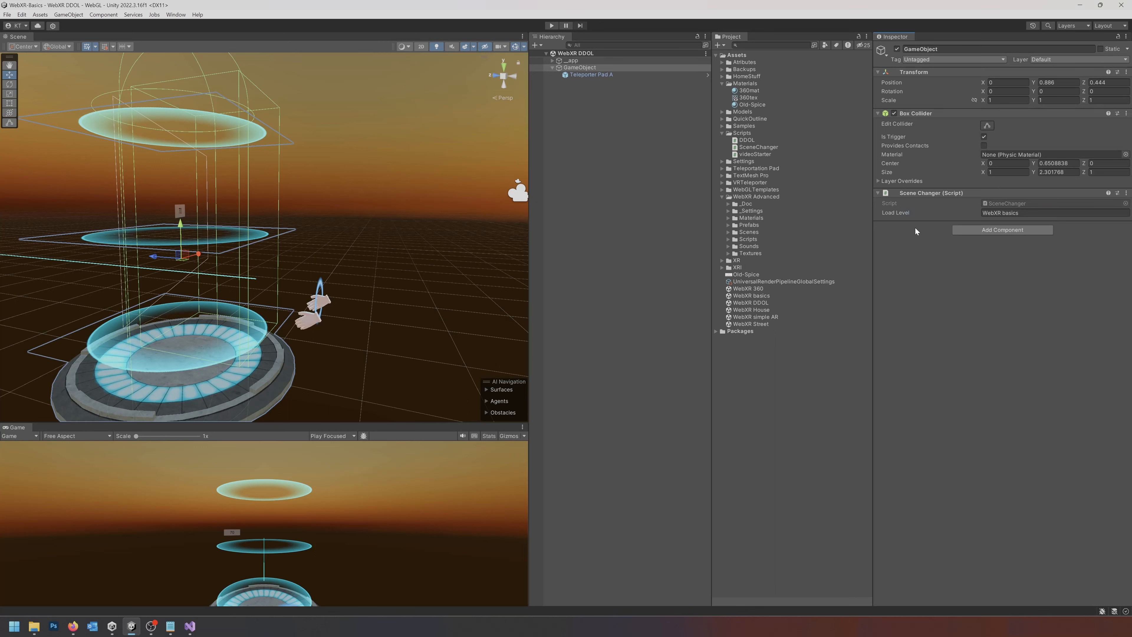
pyautogui.click(915, 332)
# Step: Open the build settings, review the order of the scenes in the build, and close them
pyautogui.click(7, 14)
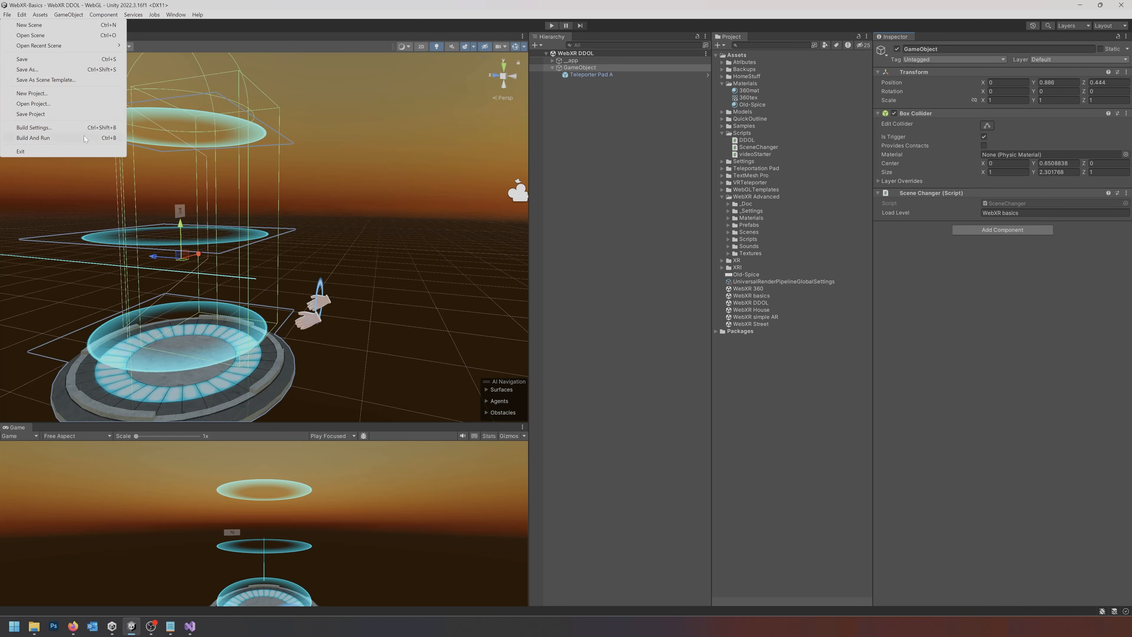
pyautogui.click(32, 127)
pyautogui.moveTo(177, 296); pyautogui.dragTo(365, 141)
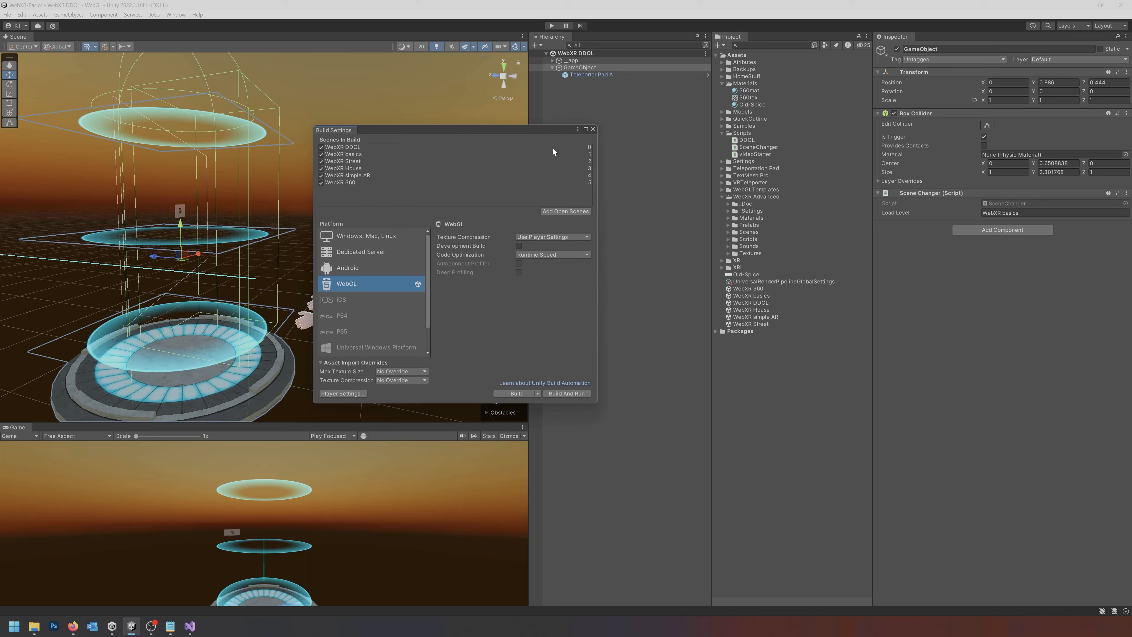
pyautogui.click(593, 129)
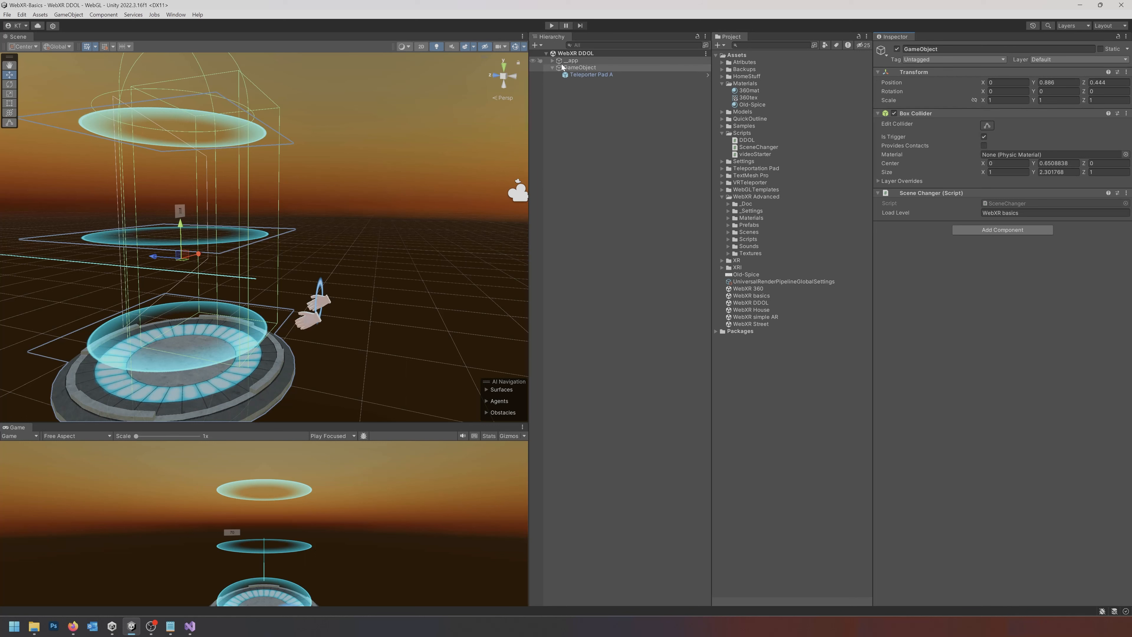
# Step: Collapse GameObject, expand __app and inspect its VRInteractionManager and VRLaserPointer objects
pyautogui.click(553, 67)
pyautogui.click(553, 60)
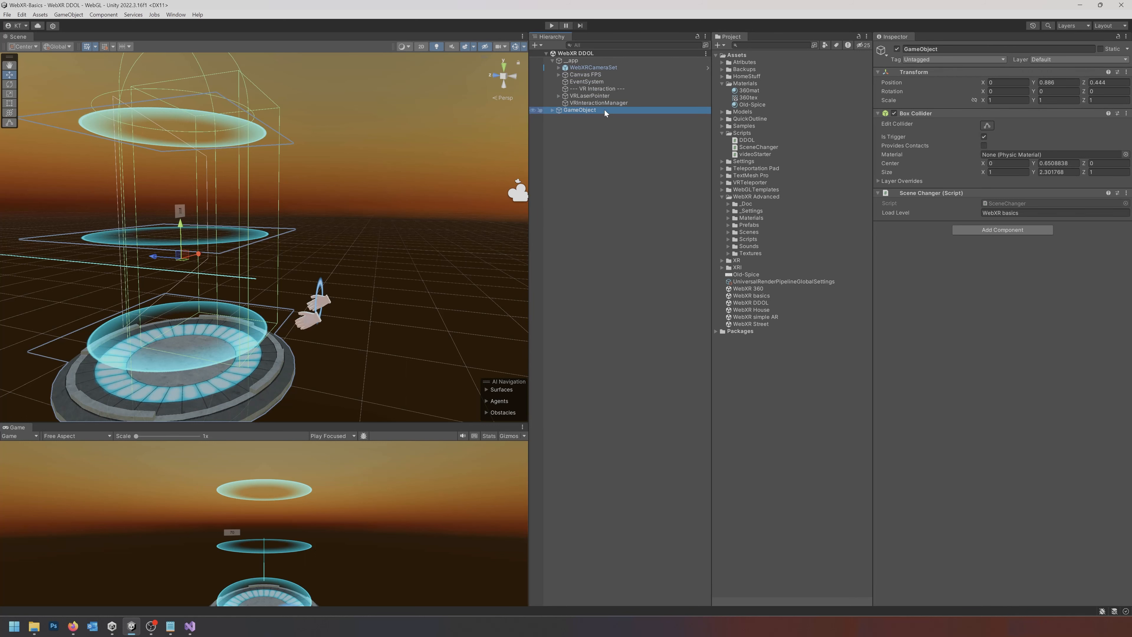
pyautogui.click(595, 103)
pyautogui.click(592, 95)
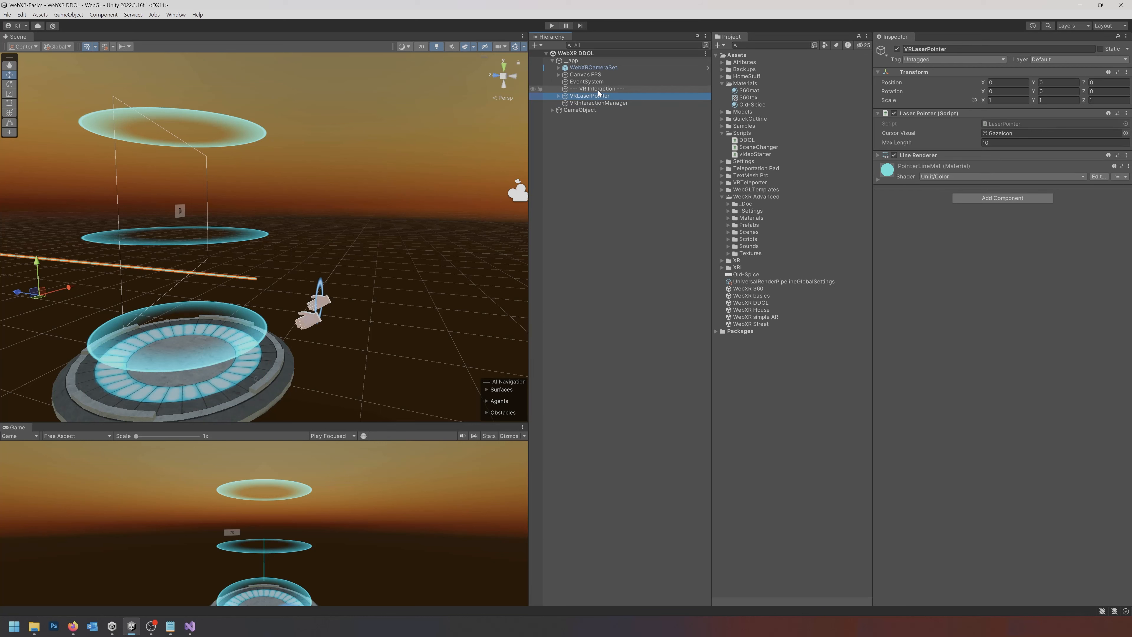
pyautogui.moveTo(397, 204)
pyautogui.mouseDown(button='right')
pyautogui.moveTo(334, 217)
pyautogui.moveTo(378, 211)
pyautogui.mouseUp(button='right')
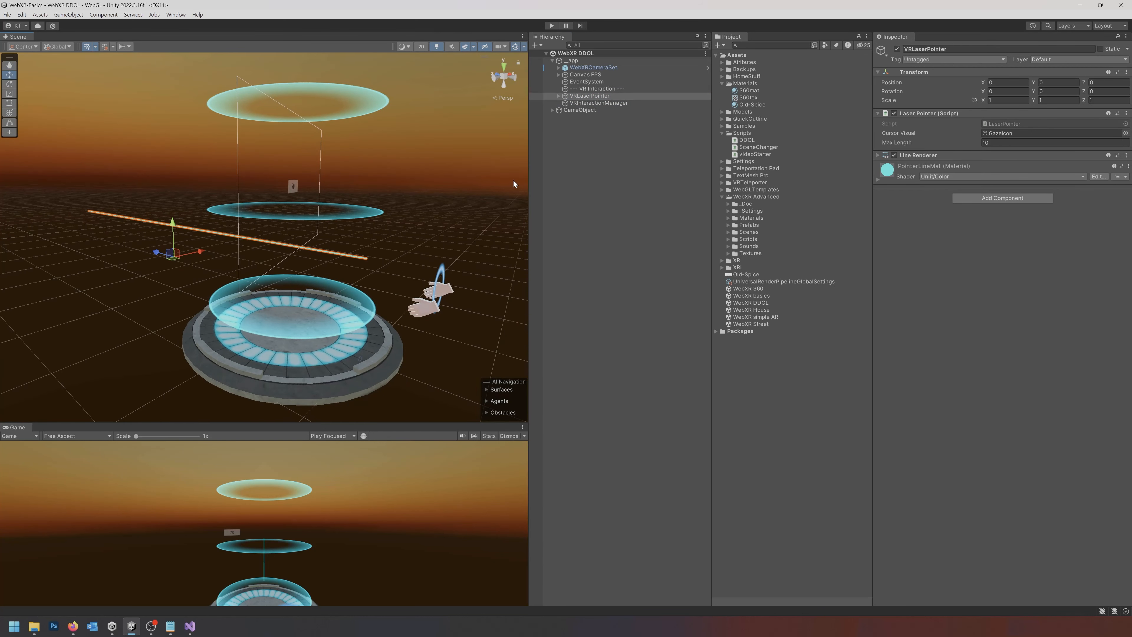
# Step: Inspect the EventSystem and the Canvas FPS object under __app, viewing the canvas from the front
pyautogui.click(595, 81)
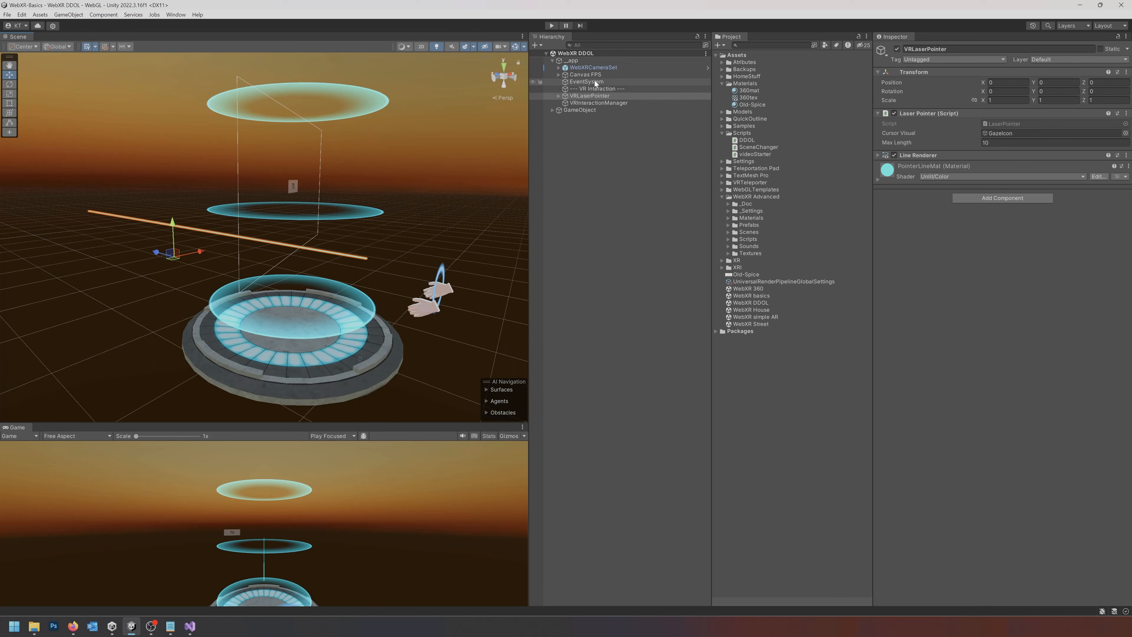
pyautogui.click(592, 74)
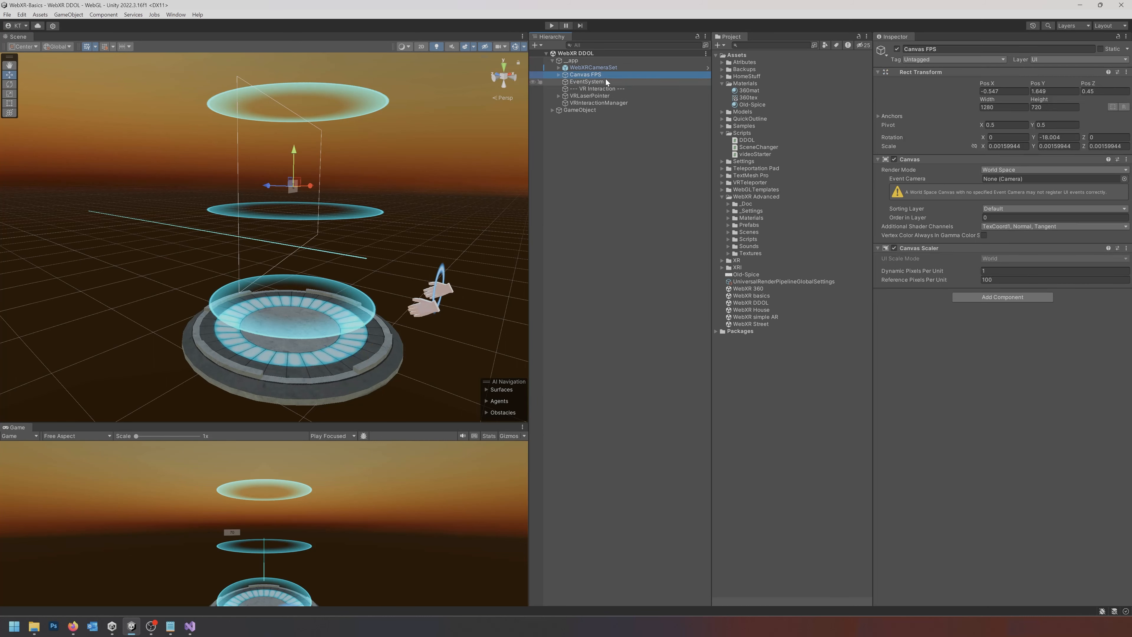
pyautogui.moveTo(442, 124); pyautogui.dragTo(361, 147, button='right')
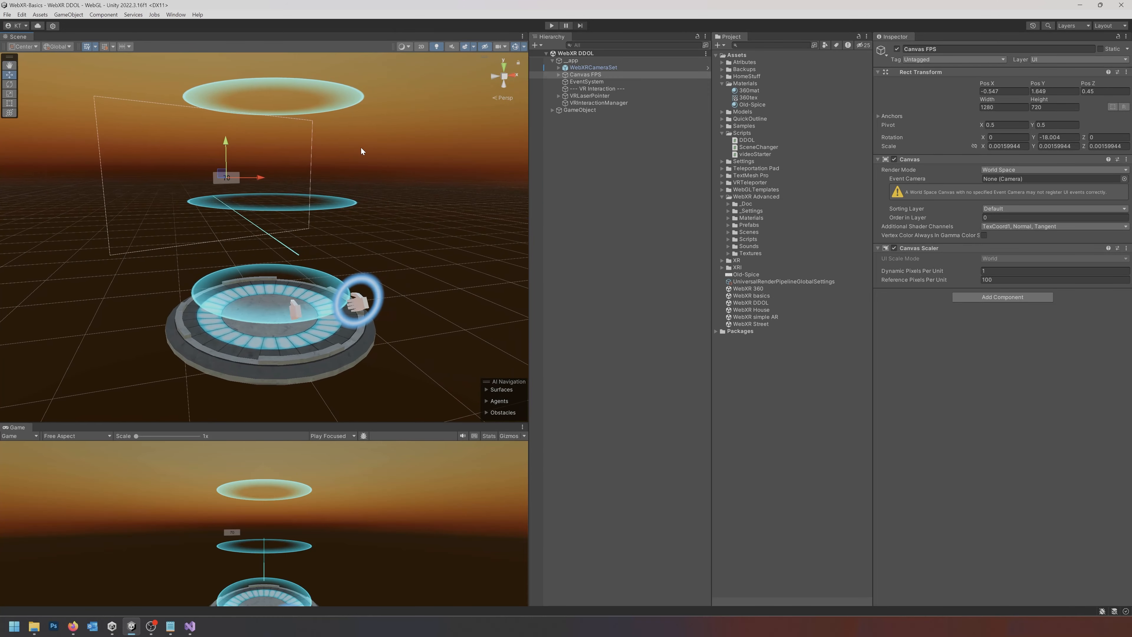
# Step: Inspect WebXRCameraSet's components, expand it and look through its two hands and the Main Camera
pyautogui.click(577, 69)
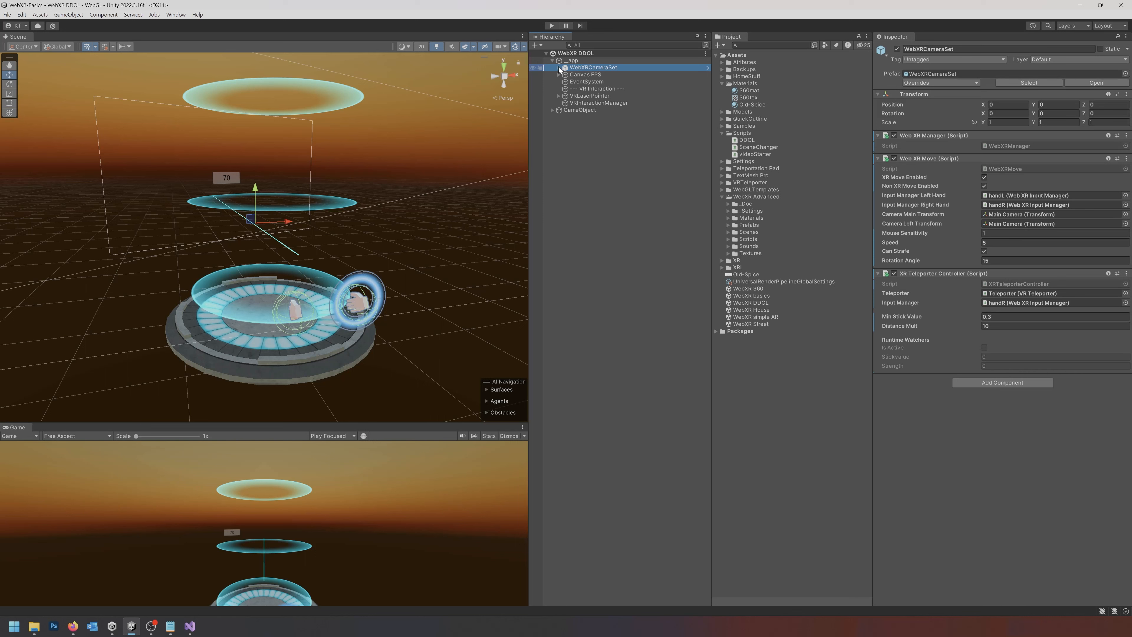
pyautogui.click(559, 67)
pyautogui.click(591, 74)
pyautogui.click(598, 82)
pyautogui.click(595, 88)
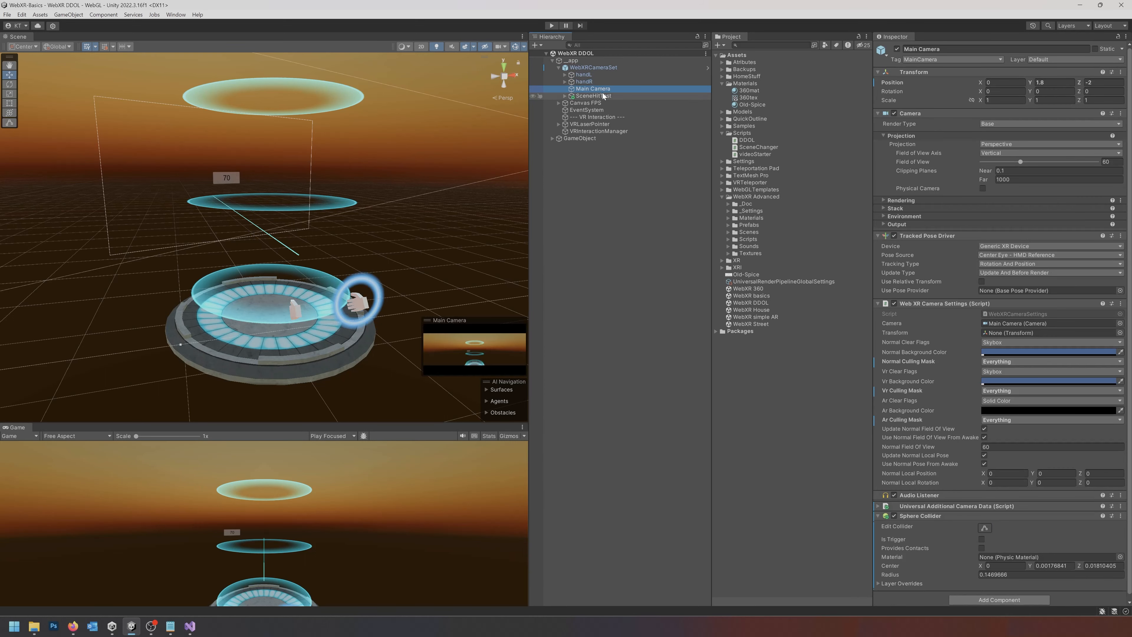
# Step: Expand handR, inspect the VR Teleporter settings of its Teleporter child, and collapse the hand again
pyautogui.click(564, 83)
pyautogui.click(607, 119)
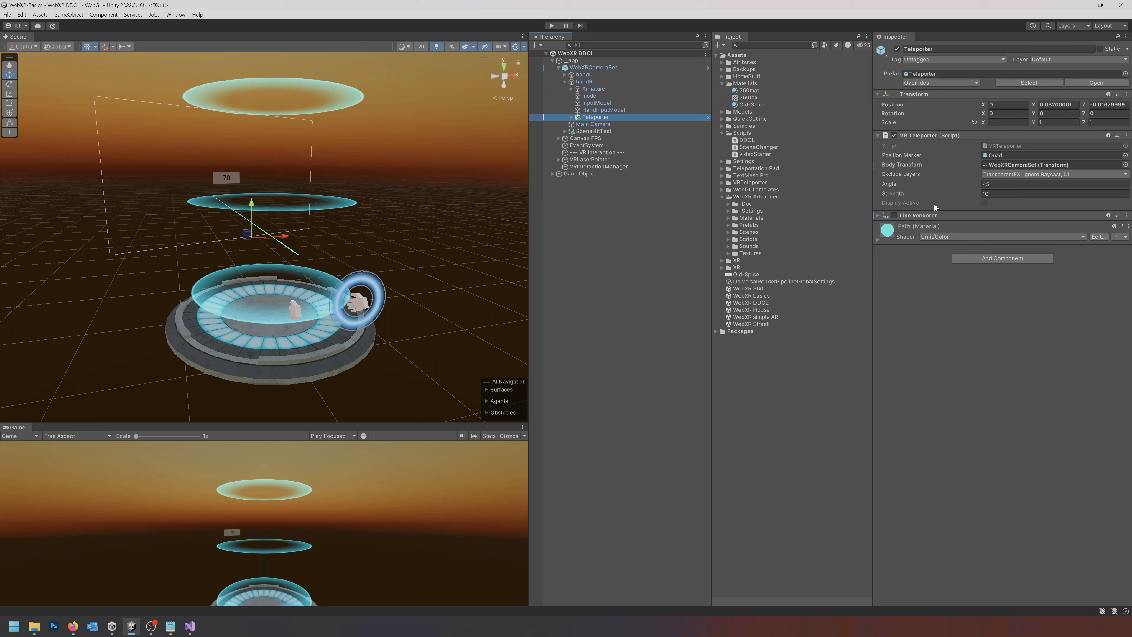
pyautogui.click(565, 82)
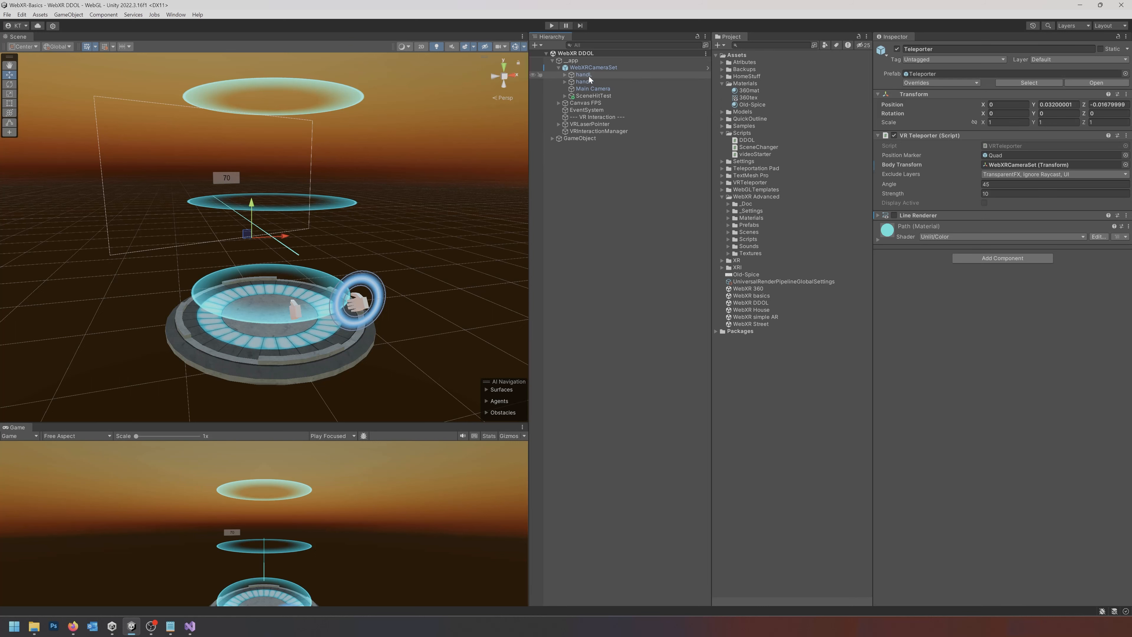
# Step: Look through handL's children, reselect WebXRCameraSet to view its components, and collapse WebXRCameraSet and __app
pyautogui.click(565, 75)
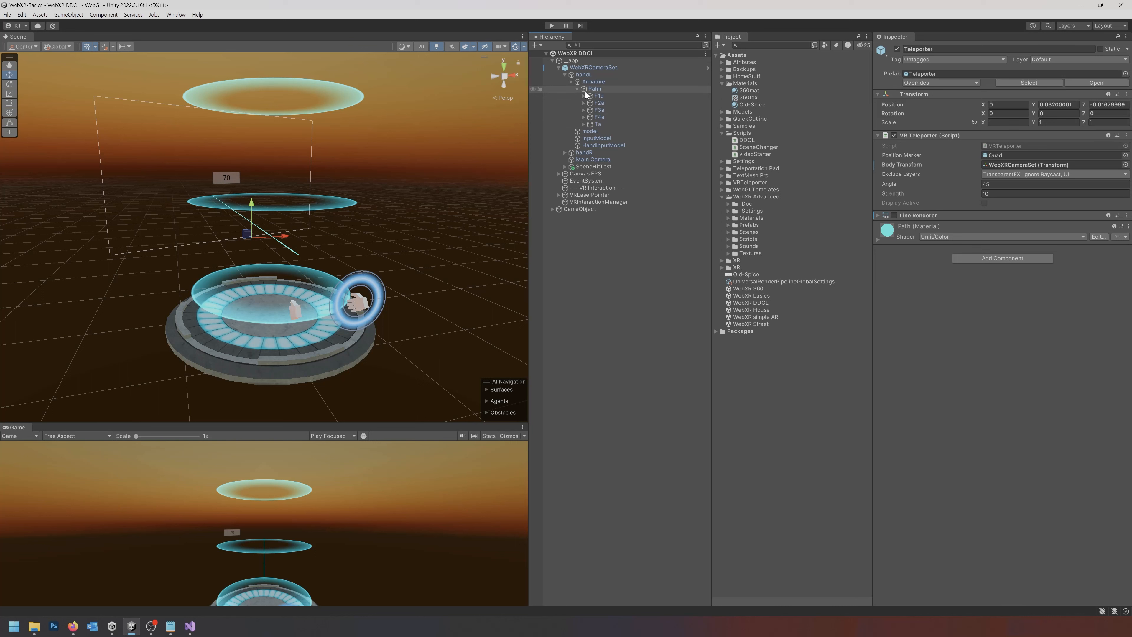
pyautogui.click(565, 75)
pyautogui.click(583, 67)
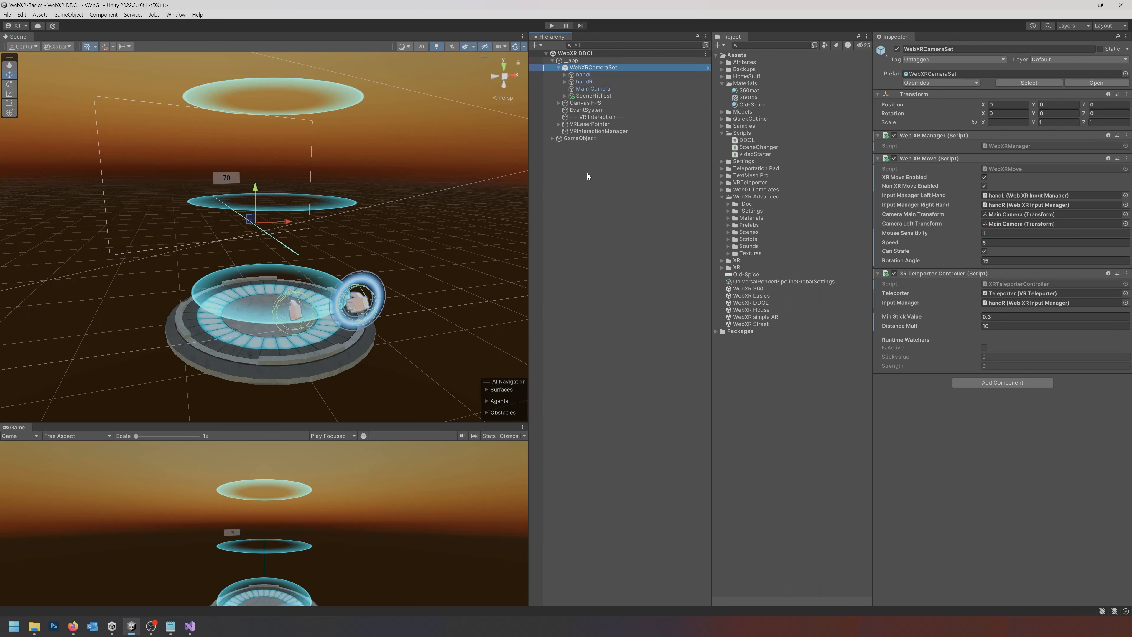
pyautogui.click(558, 67)
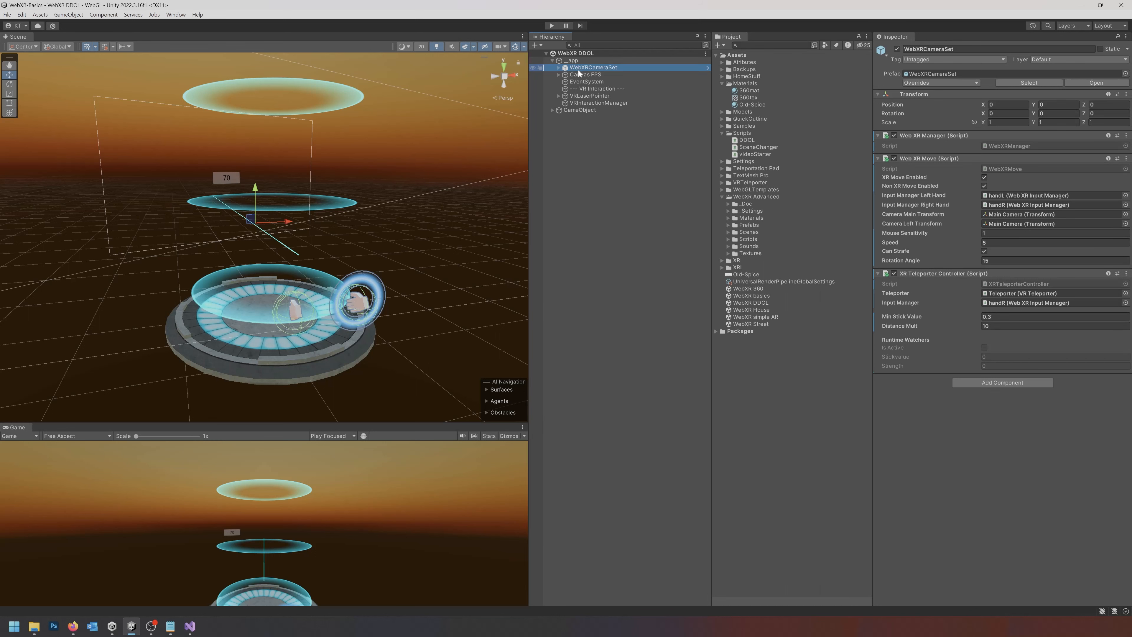
pyautogui.click(551, 61)
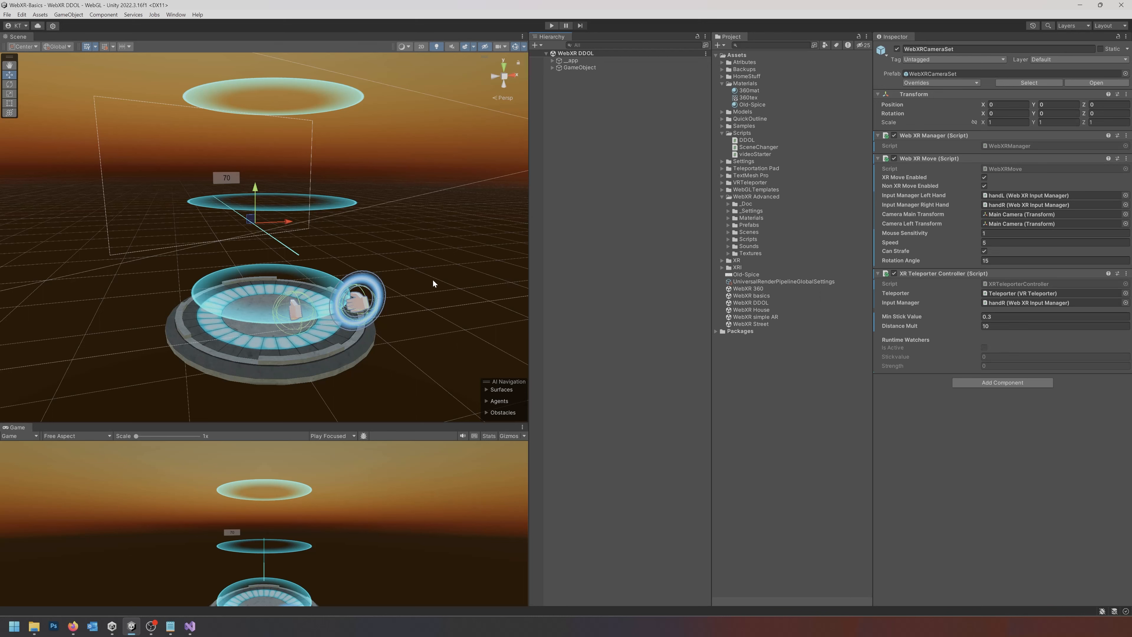
# Step: Open the WebXR basics scene and look over the table with the spheres and WebXR cubes
pyautogui.doubleClick(757, 296)
pyautogui.keyDown('alt'); pyautogui.moveTo(298, 249); pyautogui.dragTo(223, 249); pyautogui.keyUp('alt')
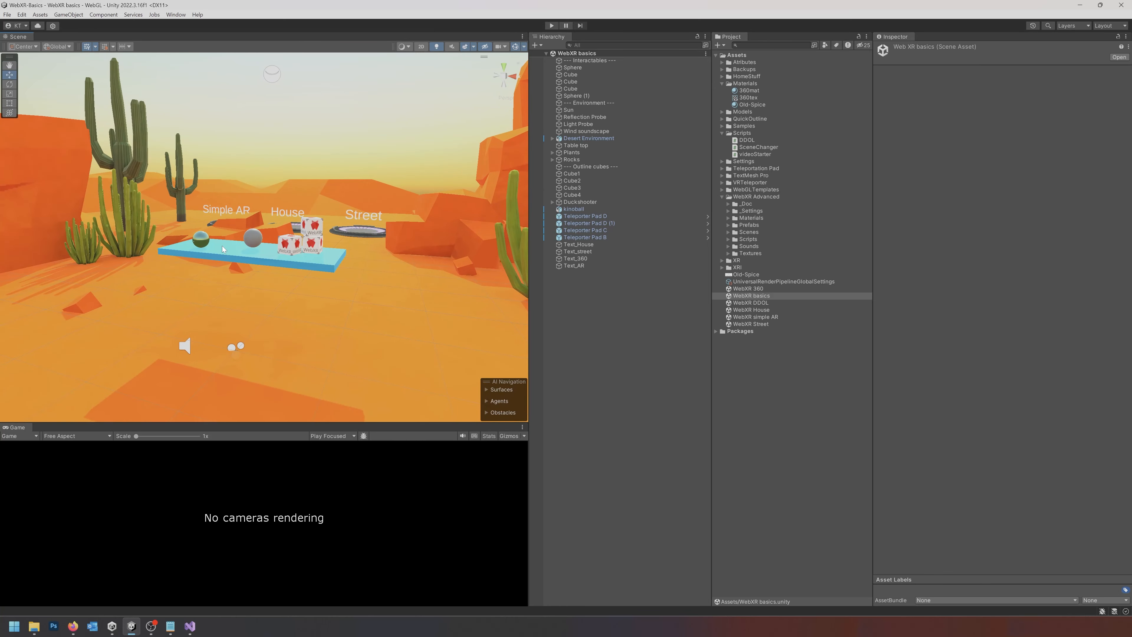
pyautogui.moveTo(257, 226); pyautogui.dragTo(310, 235, button='right')
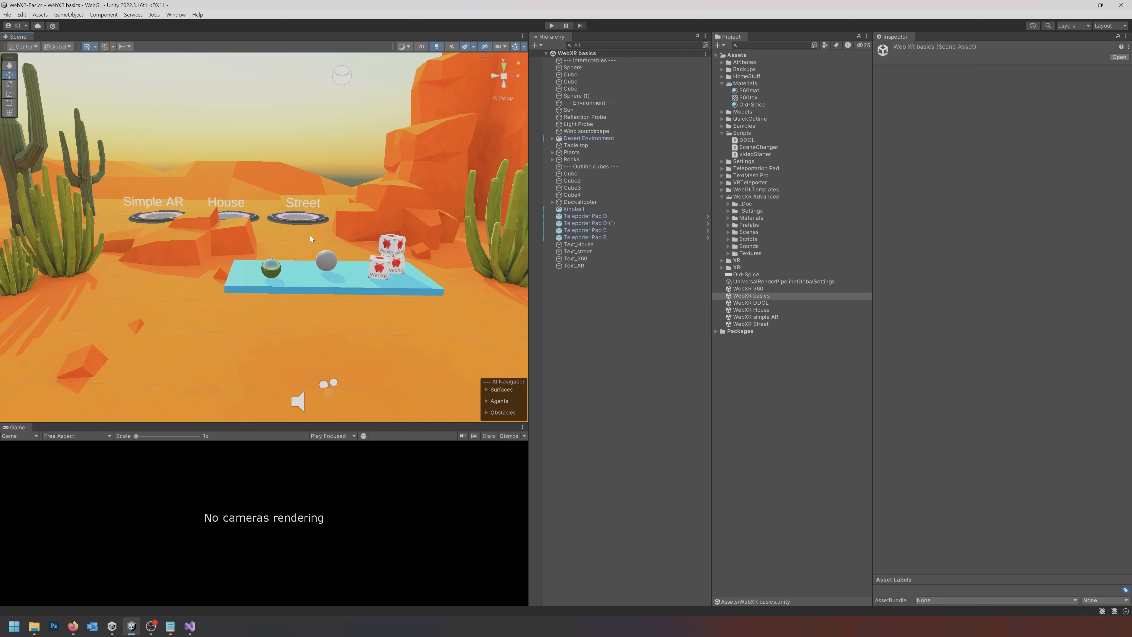
pyautogui.moveTo(303, 227)
pyautogui.mouseDown(button='right')
pyautogui.moveTo(325, 243)
pyautogui.moveTo(350, 207)
pyautogui.moveTo(312, 223)
pyautogui.mouseUp(button='right')
pyautogui.press('w')
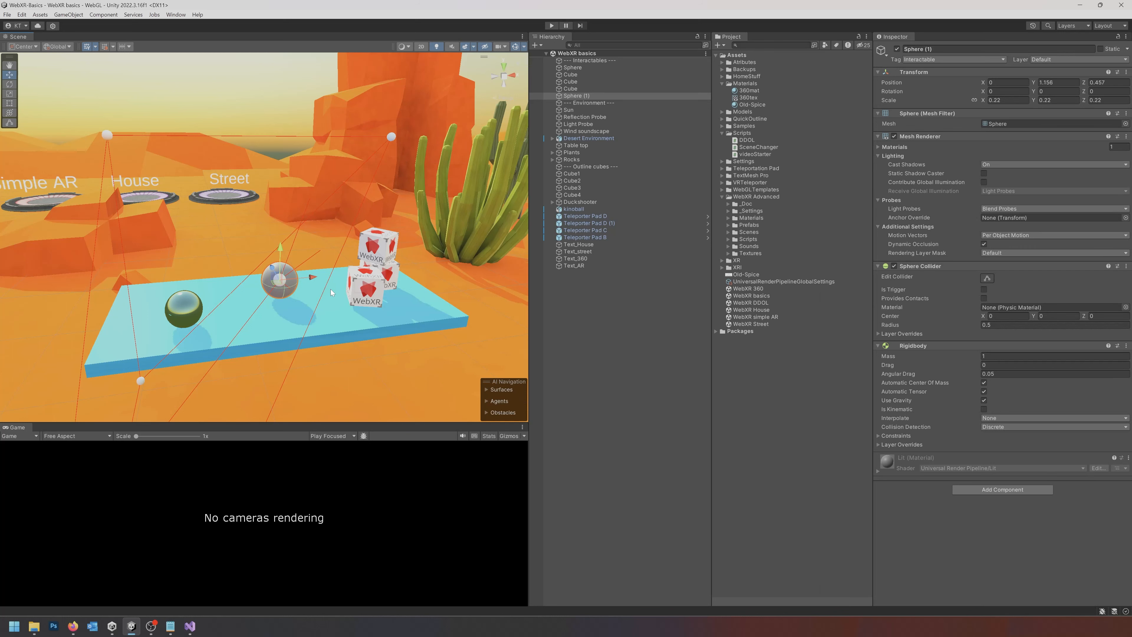
# Step: View the teleporter pads behind the table and inspect the Scene Changer settings of the Street pad
pyautogui.moveTo(213, 194); pyautogui.dragTo(202, 139, button='right')
pyautogui.press('w')
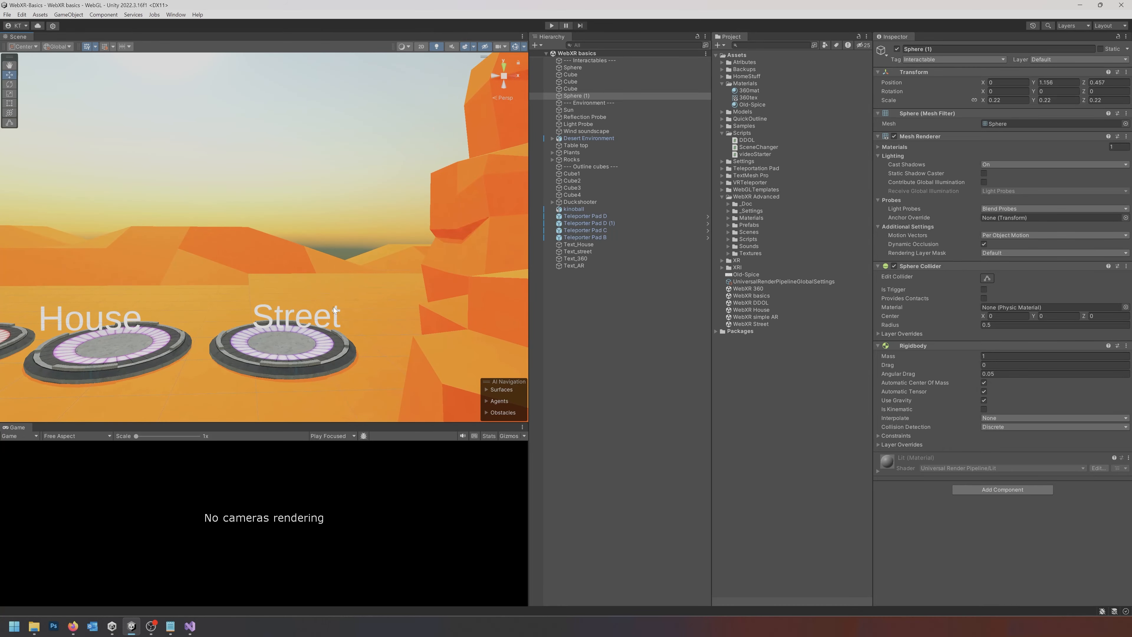
pyautogui.moveTo(334, 307); pyautogui.dragTo(282, 315, button='right')
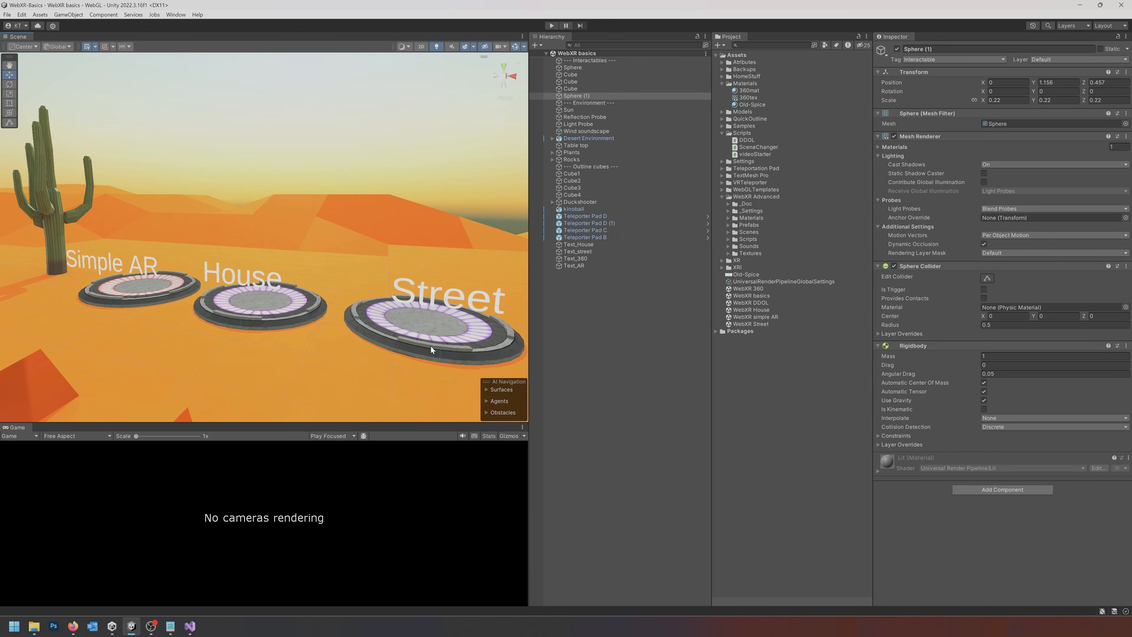
pyautogui.click(429, 337)
pyautogui.press('f')
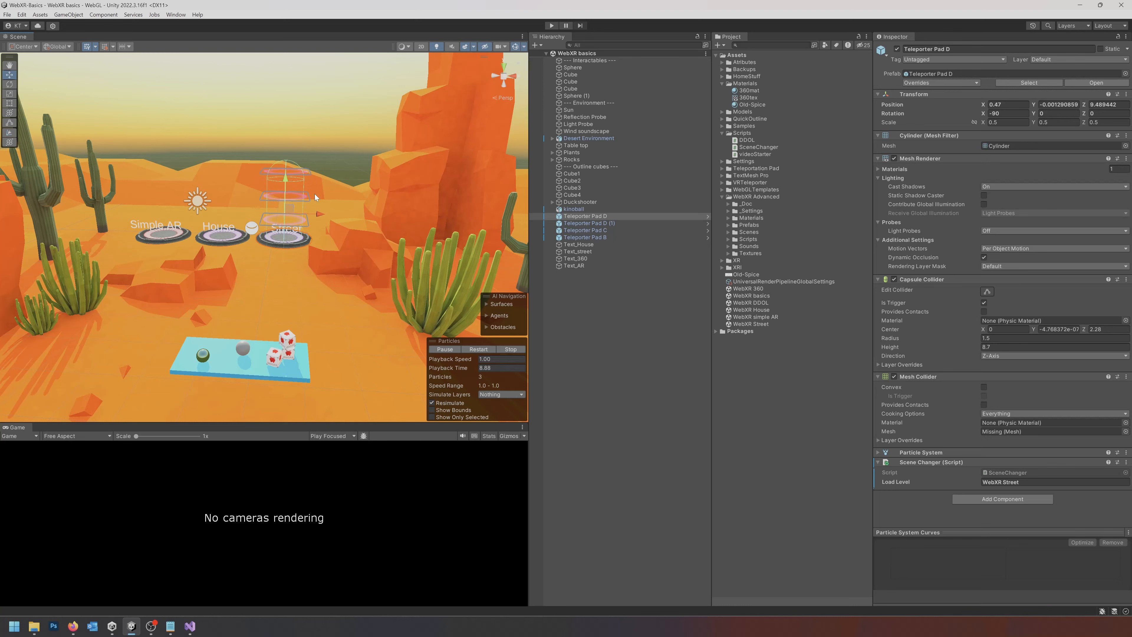
# Step: Move to the four outline cubes and compare the Outline settings of the individual cubes, ending on Cube4
pyautogui.moveTo(295, 243); pyautogui.dragTo(368, 245, button='right')
pyautogui.press('w')
pyautogui.press('d')
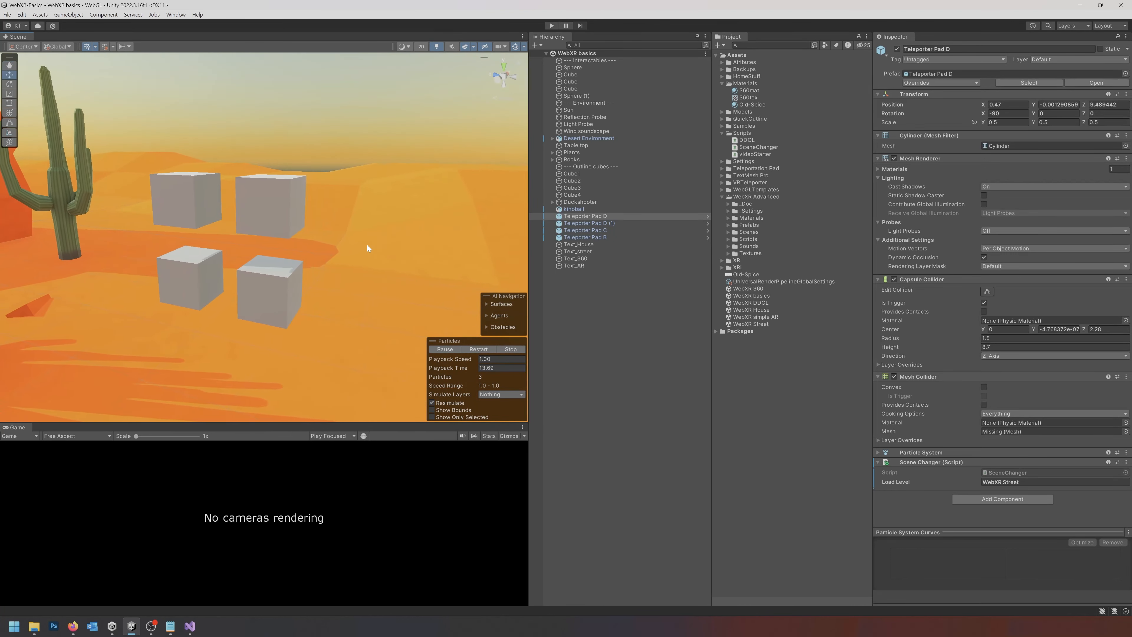
pyautogui.click(289, 211)
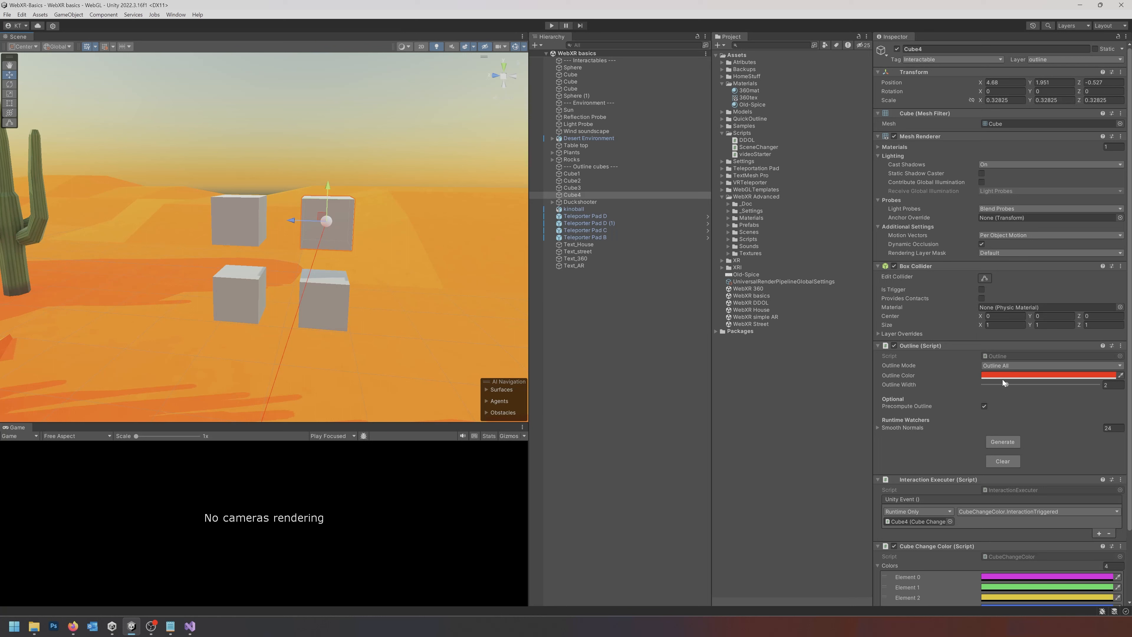
pyautogui.click(258, 232)
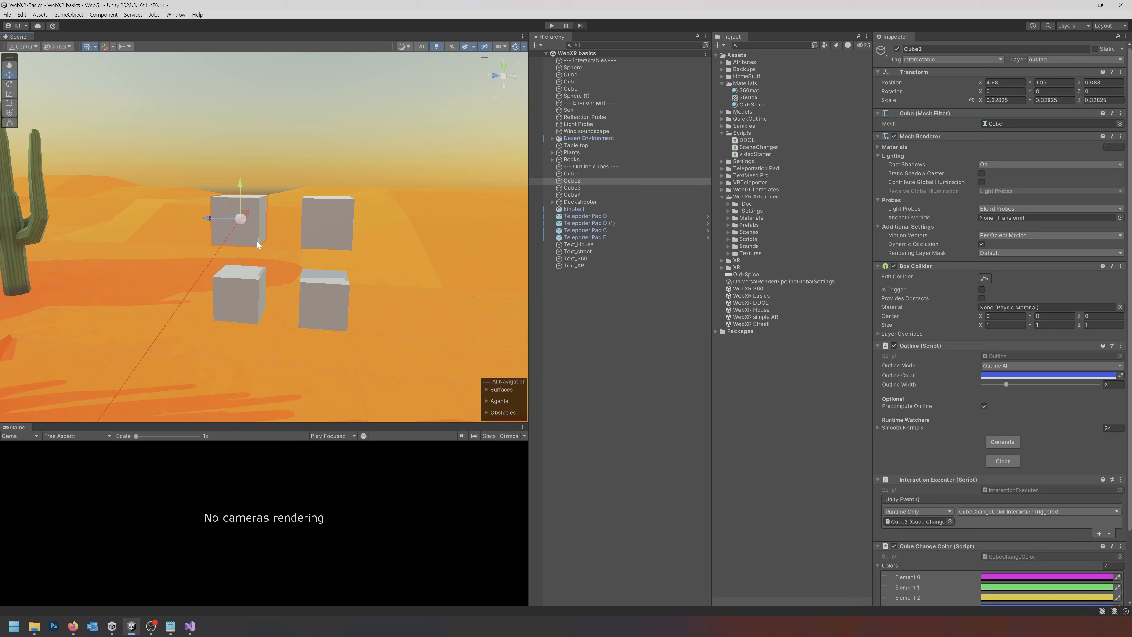
pyautogui.click(260, 292)
pyautogui.click(350, 222)
pyautogui.click(335, 220)
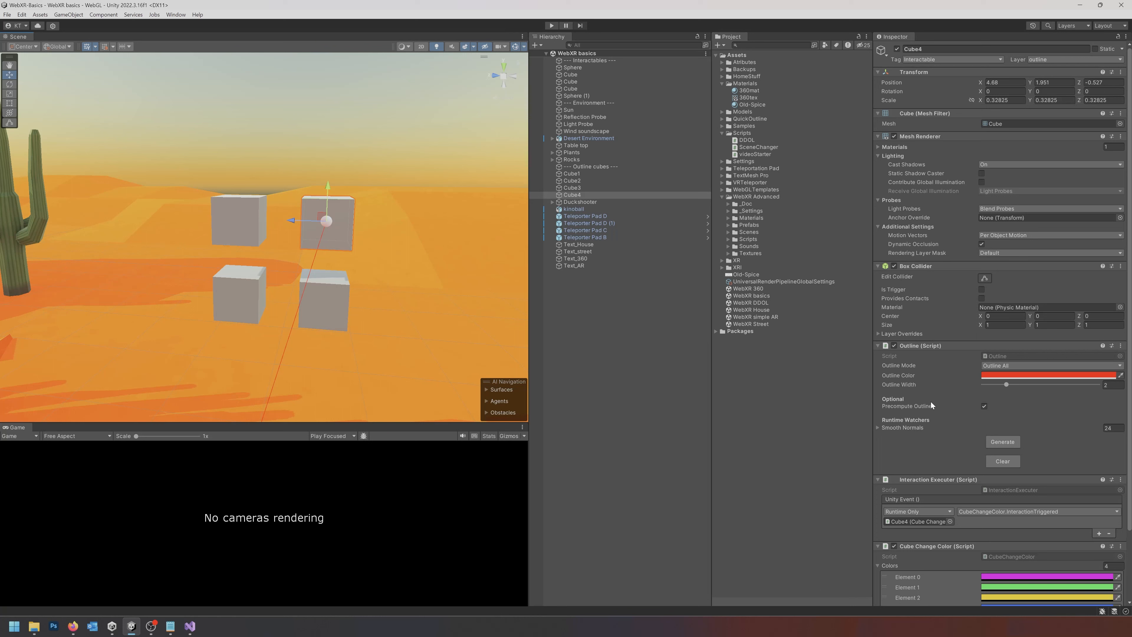
# Step: Open the InteractionExecuter script from Cube4's Interaction Executer component and examine its UnityEngine.Events import and unityEvent field
pyautogui.scroll(-3, 957, 402)
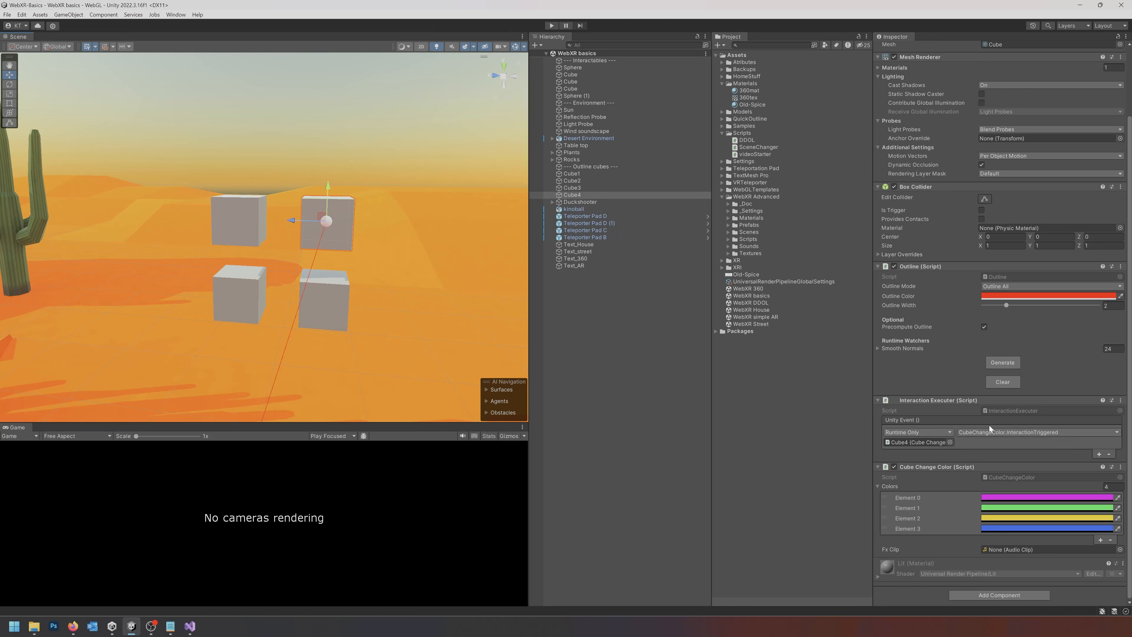
pyautogui.doubleClick(1014, 410)
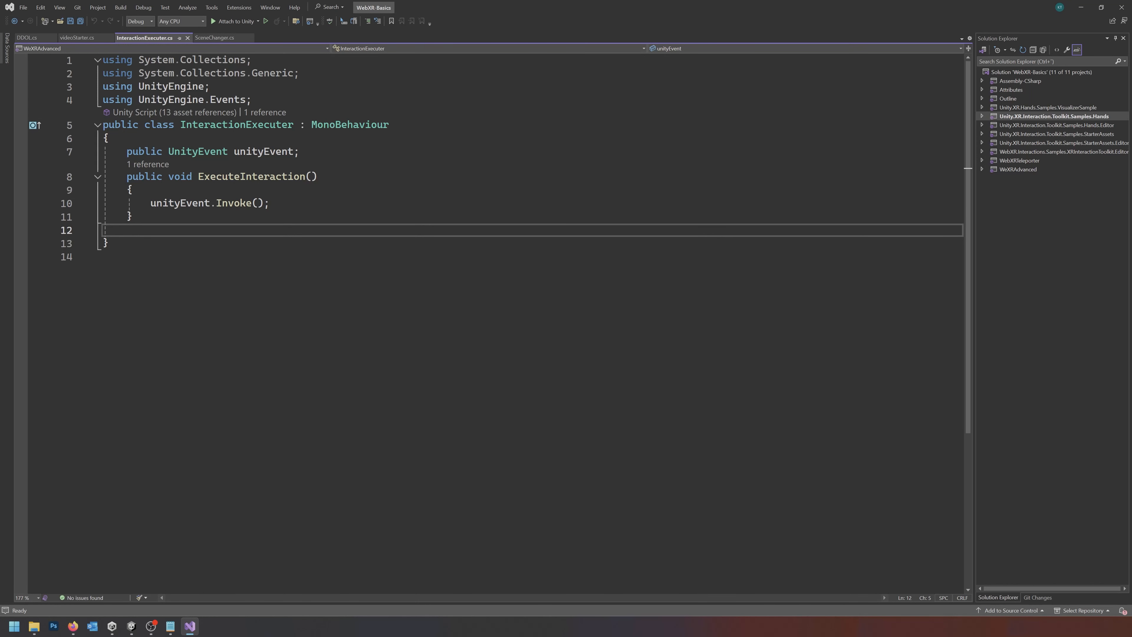
pyautogui.moveTo(144, 100); pyautogui.dragTo(252, 100)
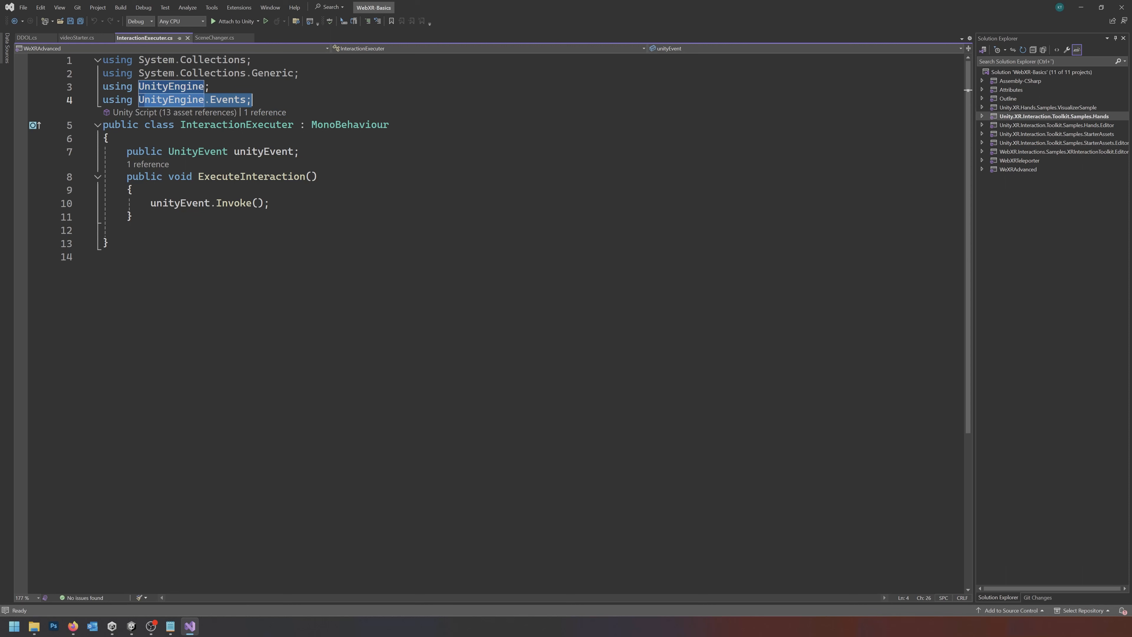
pyautogui.click(255, 100)
pyautogui.click(291, 152)
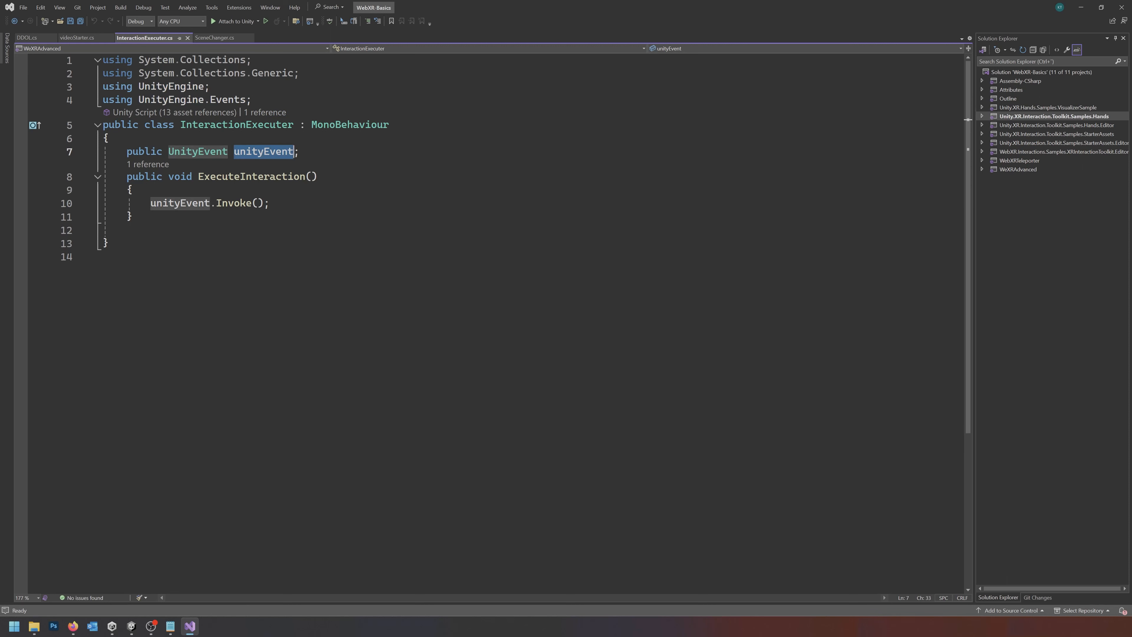
# Step: Examine how the ExecuteInteraction method calls Invoke on the public unityEvent field
pyautogui.doubleClick(285, 177)
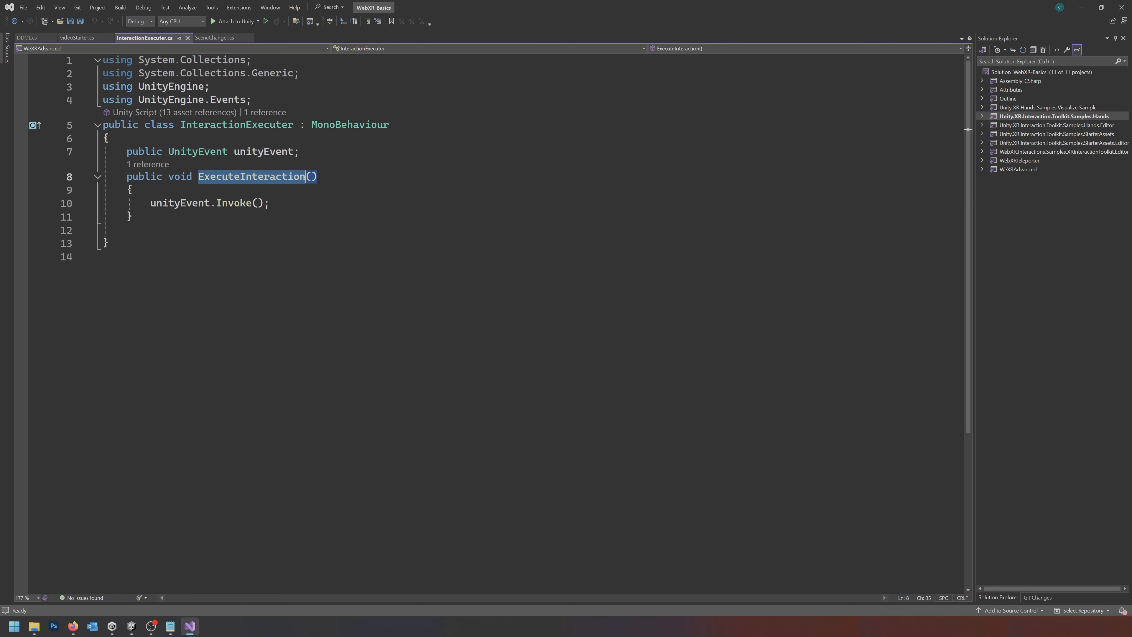
pyautogui.doubleClick(270, 151)
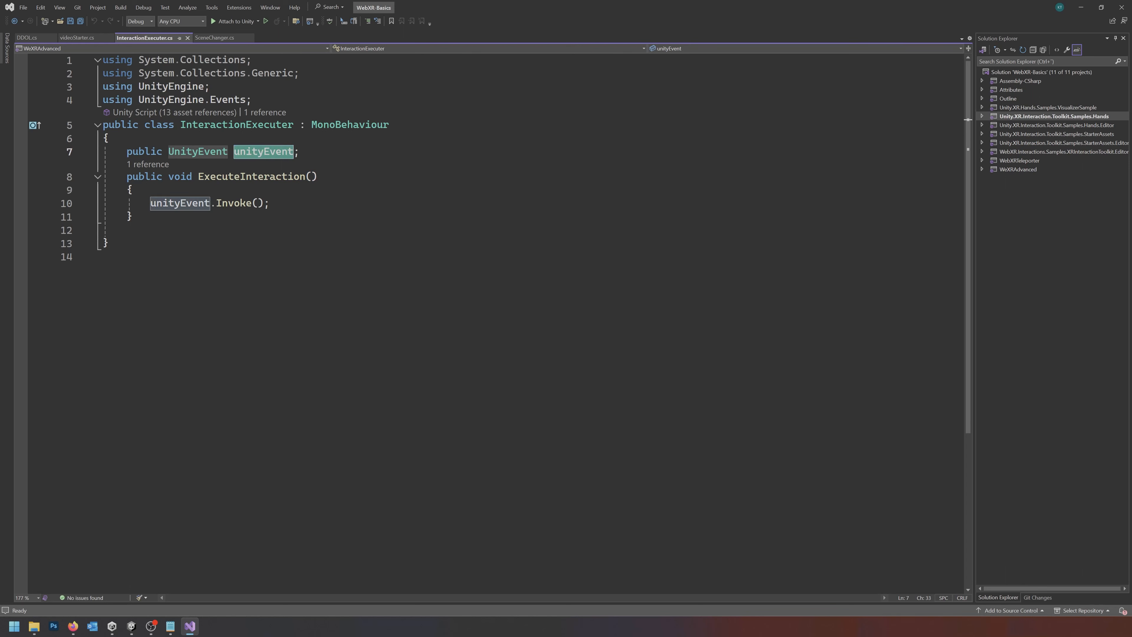
pyautogui.doubleClick(249, 177)
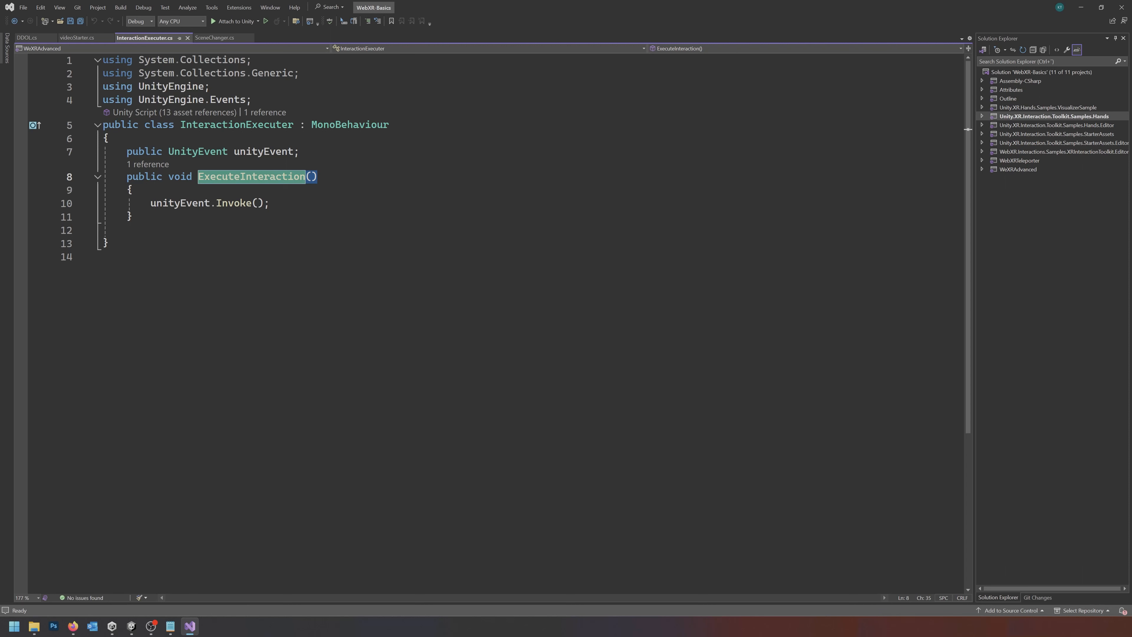
pyautogui.click(185, 203)
pyautogui.click(245, 176)
pyautogui.click(188, 203)
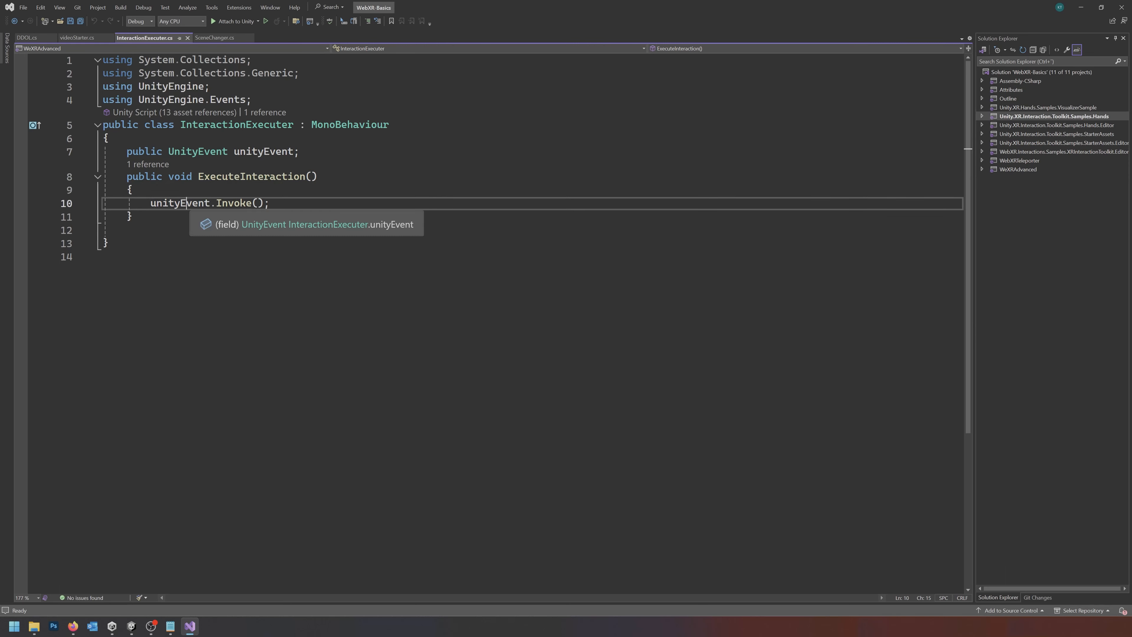
pyautogui.click(234, 203)
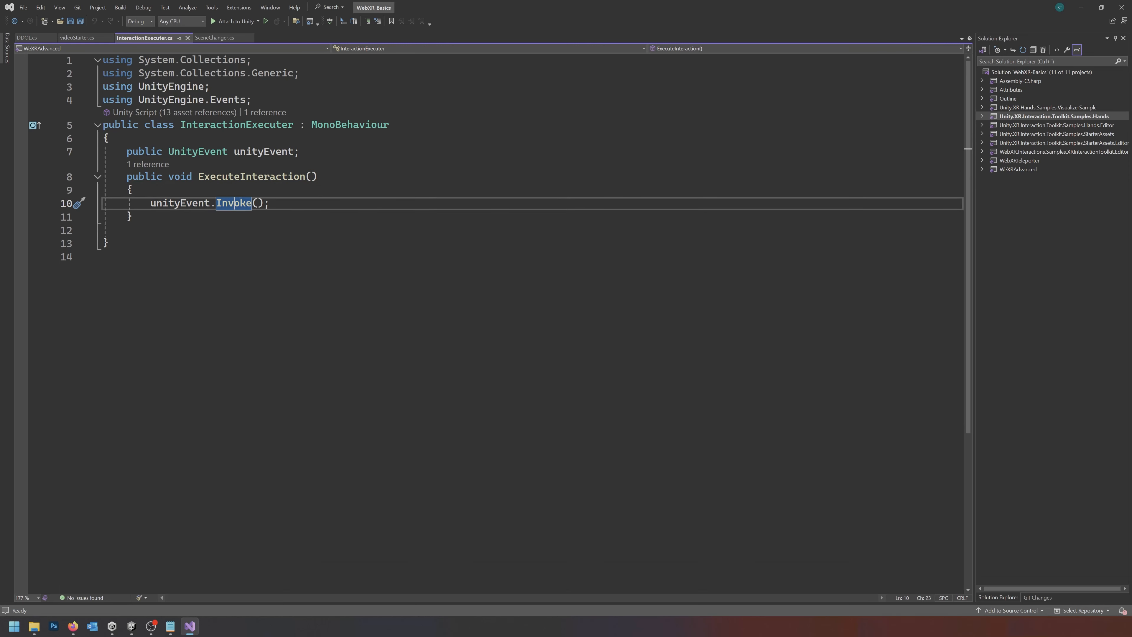
pyautogui.doubleClick(257, 153)
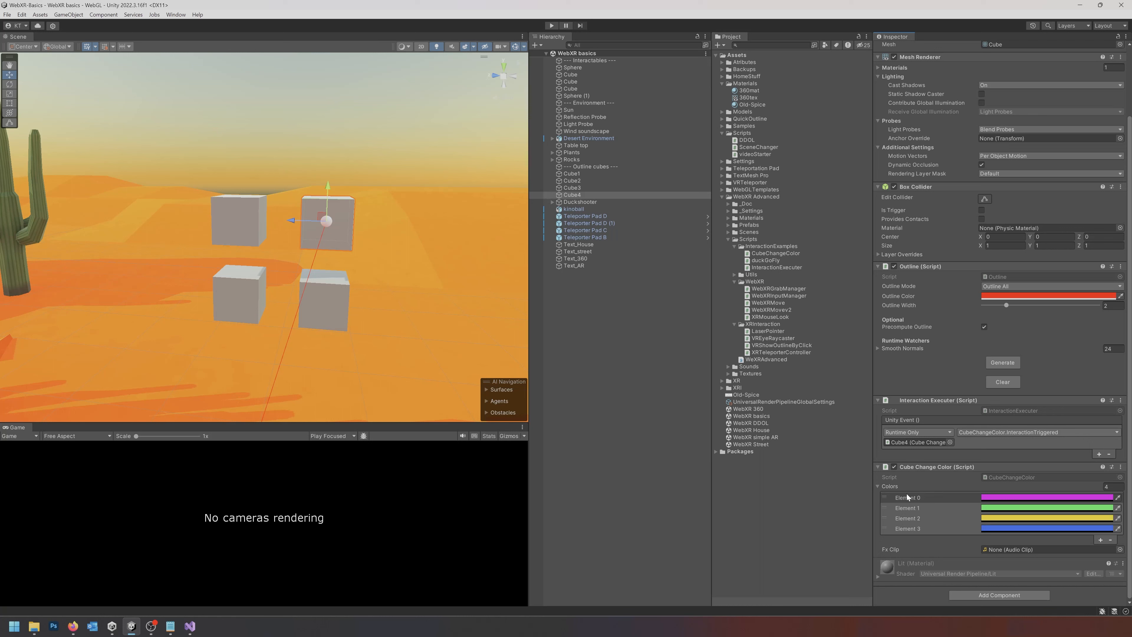
# Step: View the Duckshooter row, expand RubberDuck (8), and inspect its explosion child and the duck's own script components
pyautogui.moveTo(404, 303); pyautogui.dragTo(668, 285, button='right')
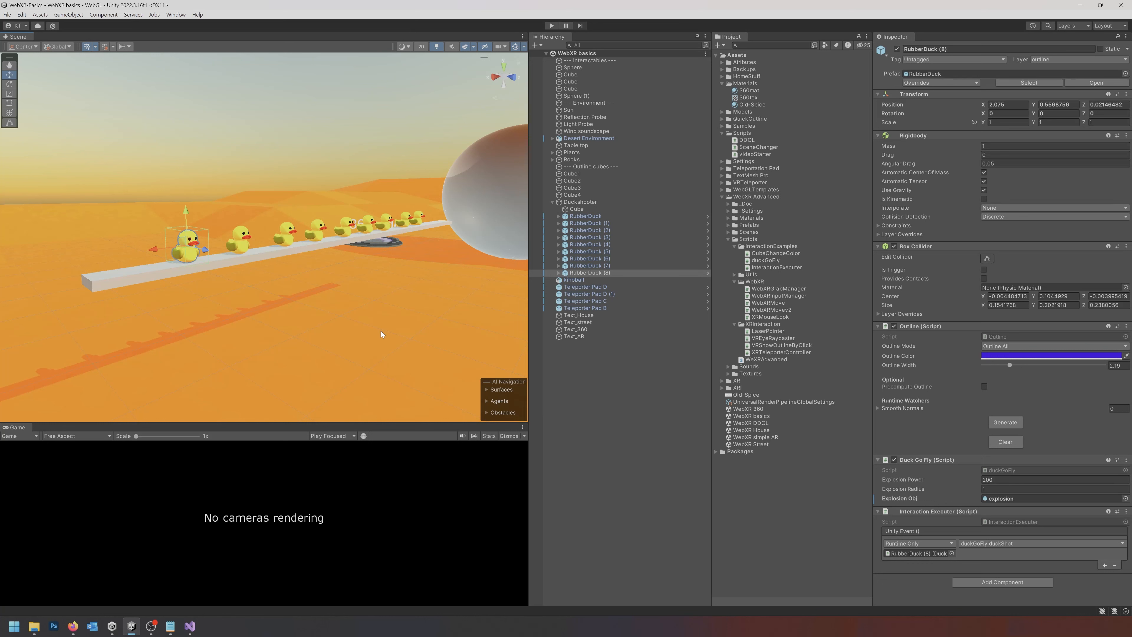
pyautogui.click(558, 273)
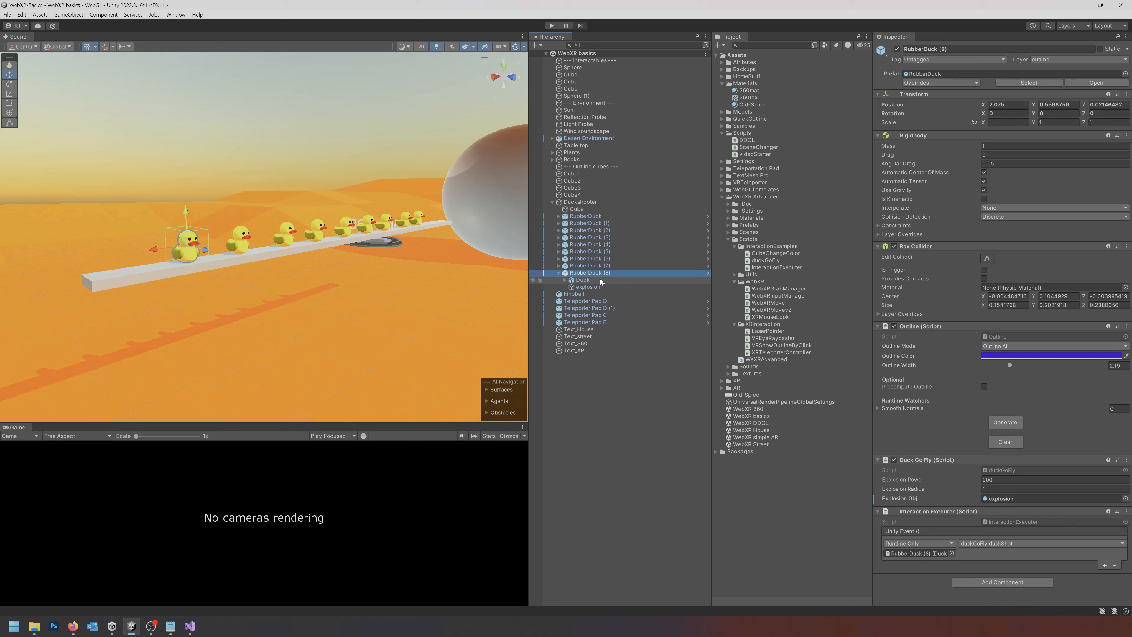
pyautogui.click(589, 287)
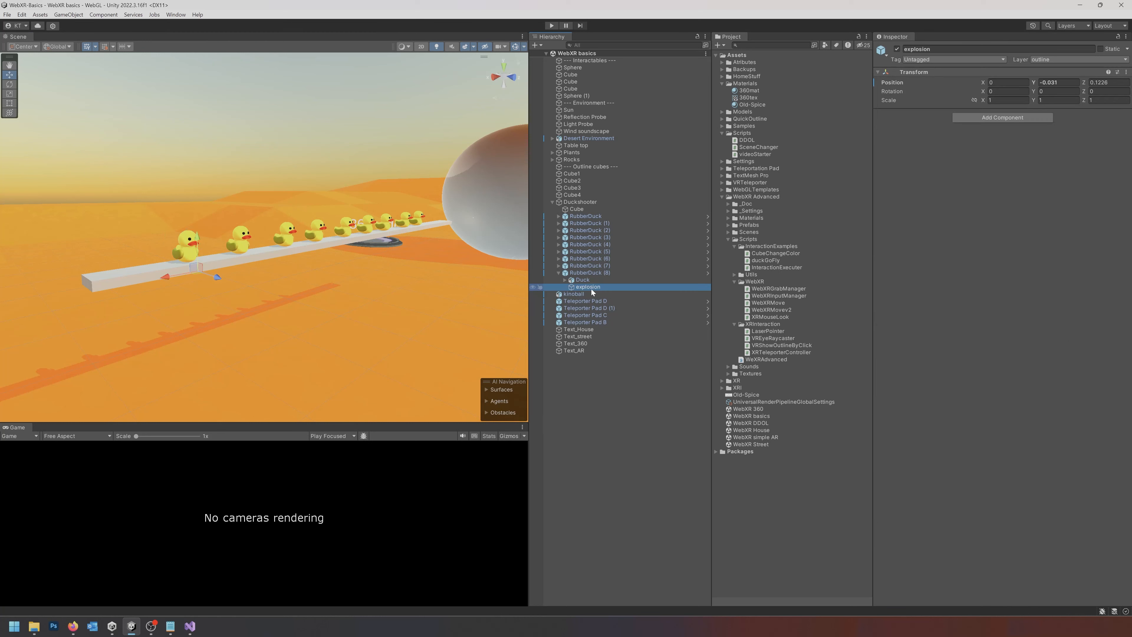
pyautogui.moveTo(307, 274); pyautogui.dragTo(251, 239, button='right')
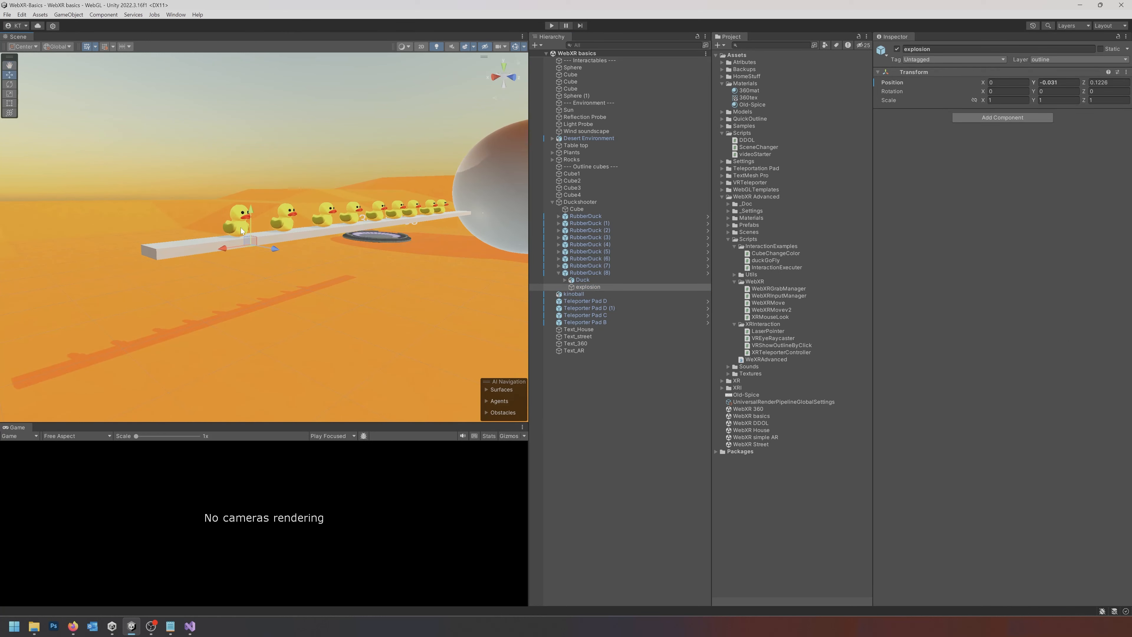
pyautogui.click(590, 273)
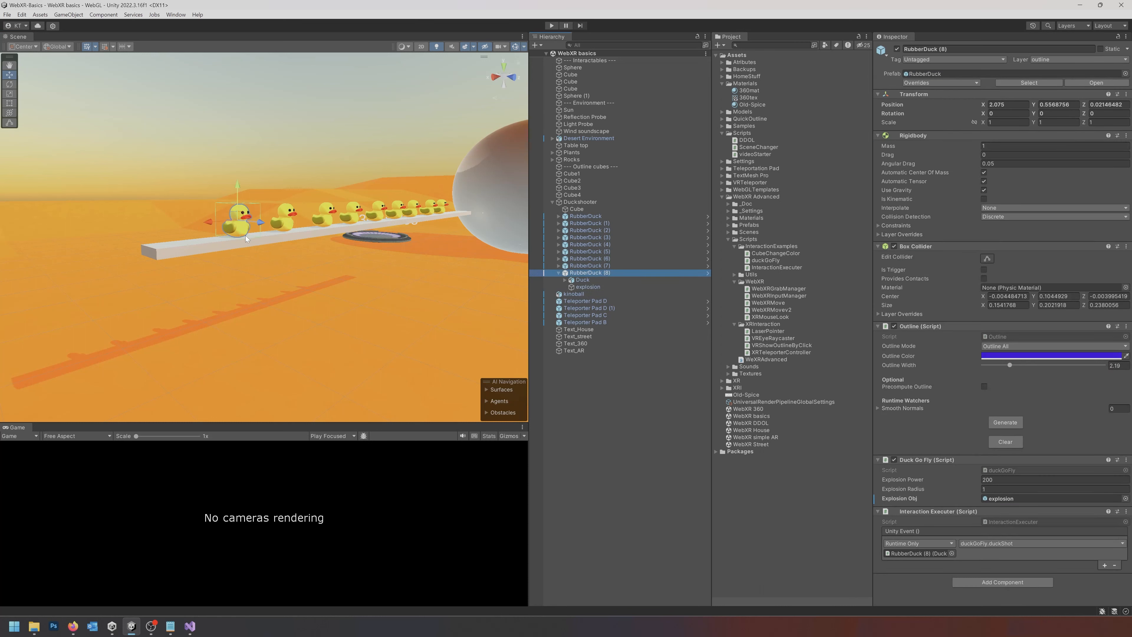
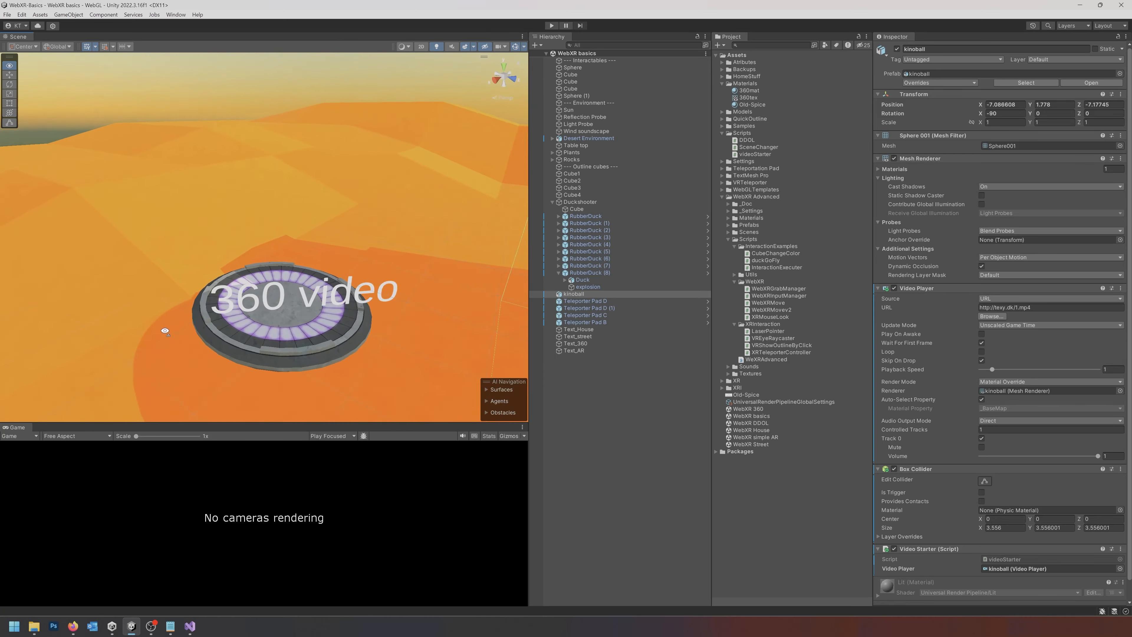
# Step: View the 360 video teleporter pad, open the WebXR 360 scene and find its Basics pad
pyautogui.press('w')
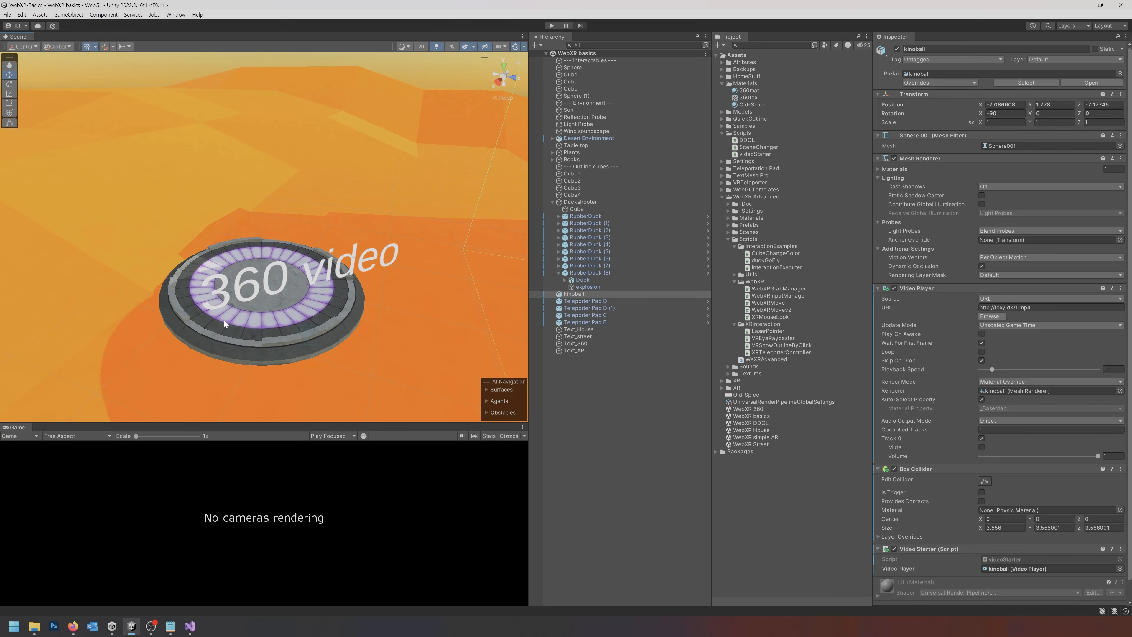
pyautogui.doubleClick(748, 408)
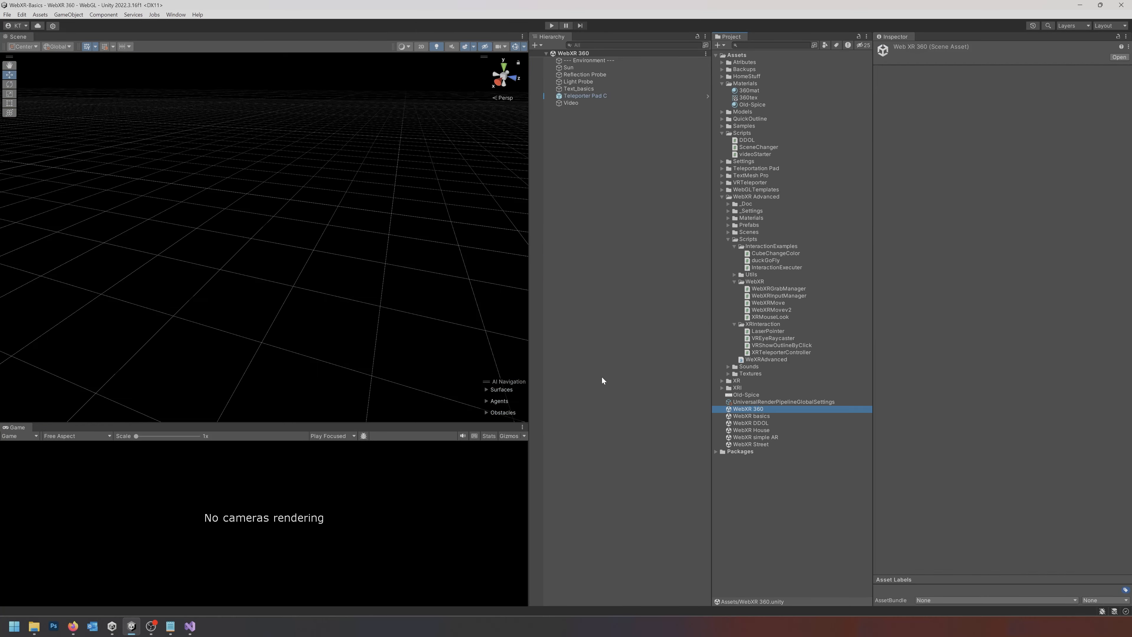
pyautogui.moveTo(260, 267); pyautogui.dragTo(484, 166, button='right')
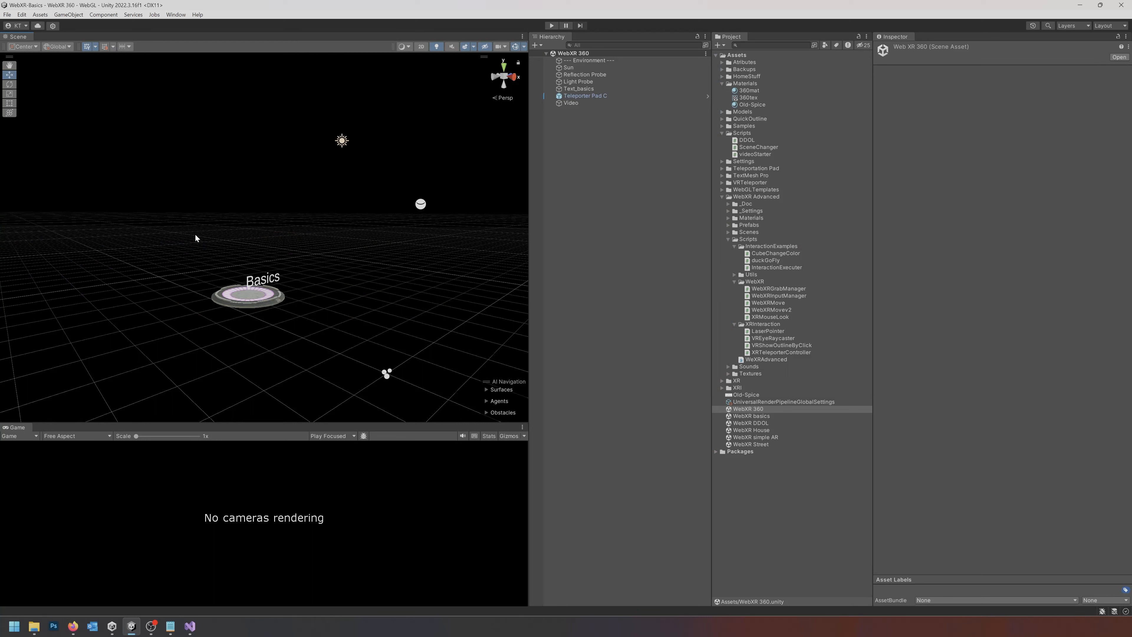
# Step: Inspect the Video object's Video Player settings and view its placement relative to the Basics pad
pyautogui.click(576, 104)
pyautogui.press('w')
pyautogui.moveTo(399, 247); pyautogui.dragTo(299, 278, button='right')
pyautogui.press('d')
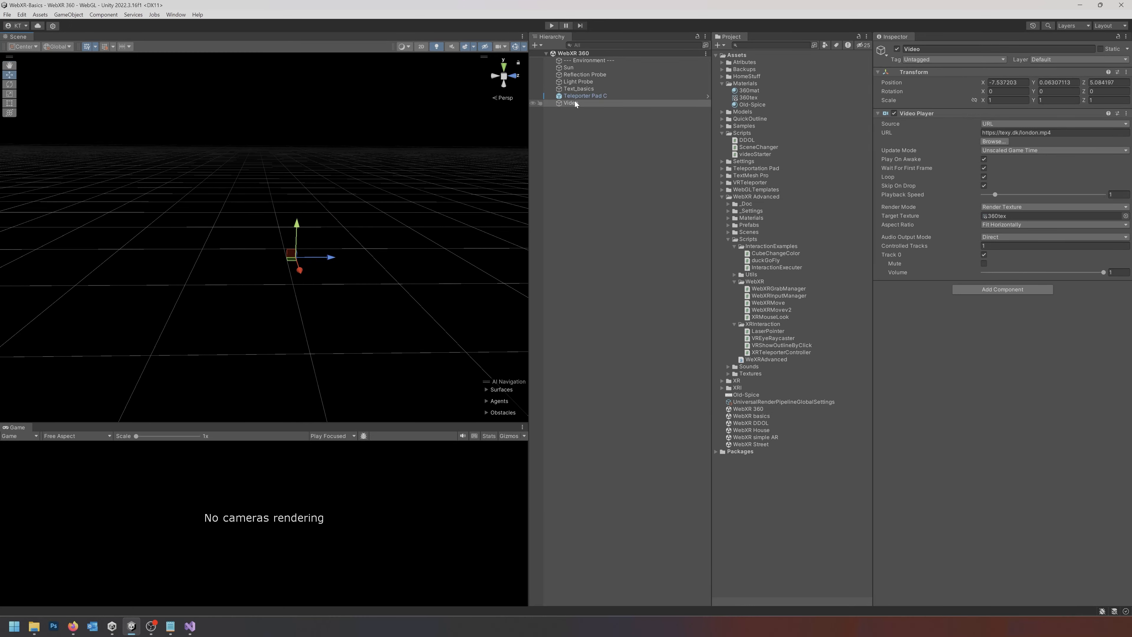
pyautogui.moveTo(318, 279)
pyautogui.mouseDown(button='right')
pyautogui.moveTo(313, 290)
pyautogui.moveTo(330, 286)
pyautogui.mouseUp(button='right')
pyautogui.press('a')
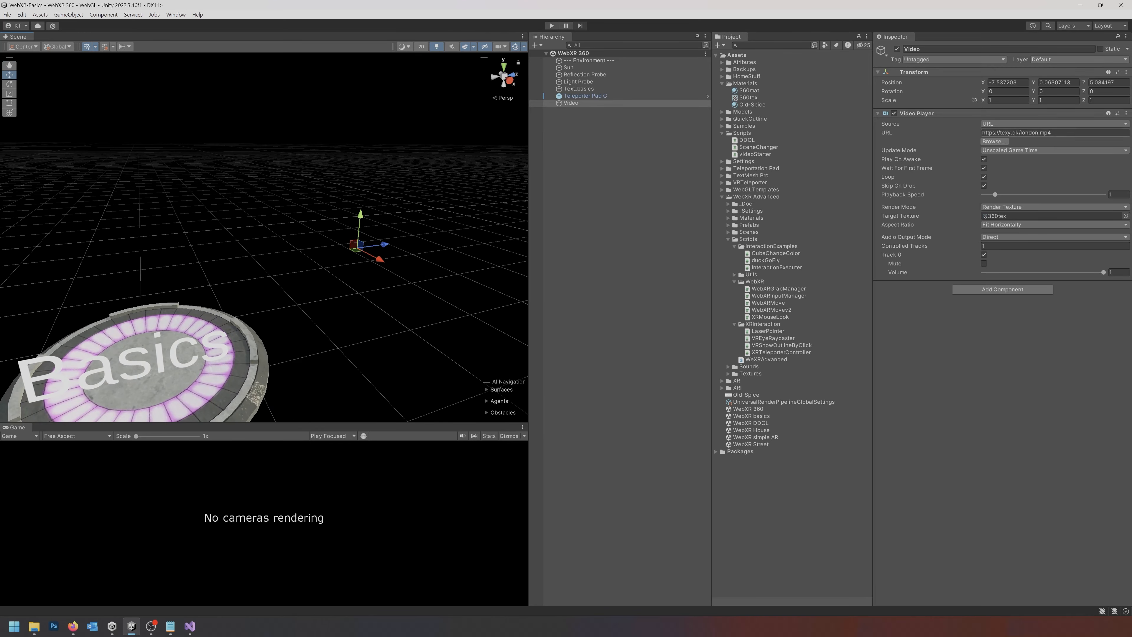
# Step: Examine the Video object's URL and target texture, and inspect the size settings of the 360tex render texture
pyautogui.moveTo(1021, 132); pyautogui.dragTo(1064, 137)
pyautogui.moveTo(276, 227)
pyautogui.mouseDown(button='right')
pyautogui.moveTo(339, 144)
pyautogui.moveTo(455, 207)
pyautogui.moveTo(285, 234)
pyautogui.mouseUp(button='right')
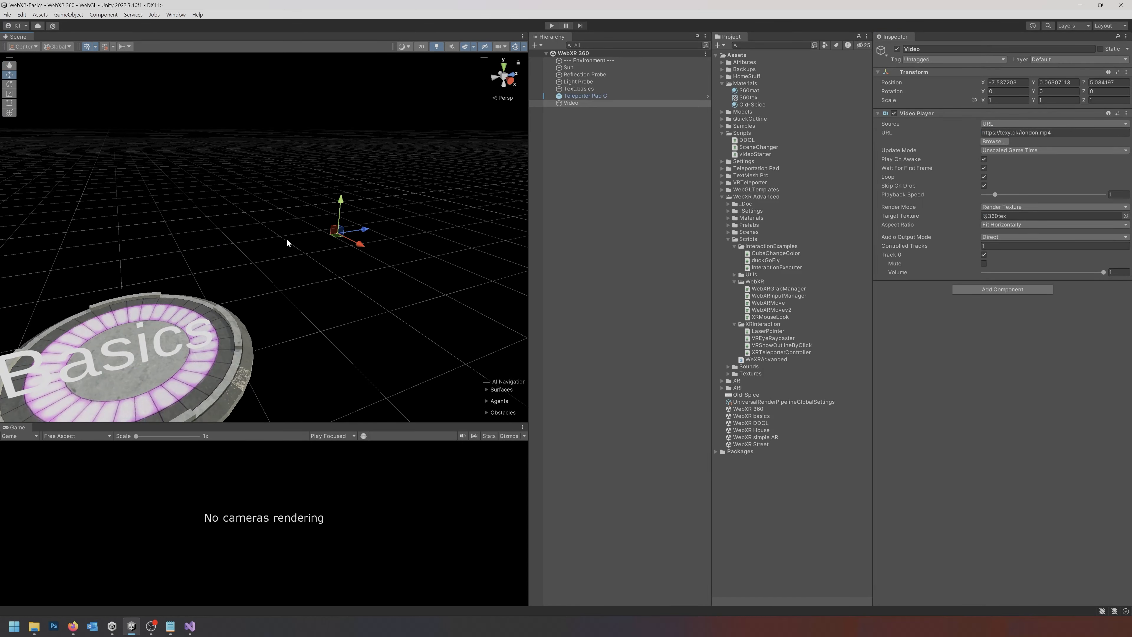
pyautogui.moveTo(287, 238)
pyautogui.mouseDown(button='right')
pyautogui.moveTo(442, 183)
pyautogui.moveTo(280, 245)
pyautogui.mouseUp(button='right')
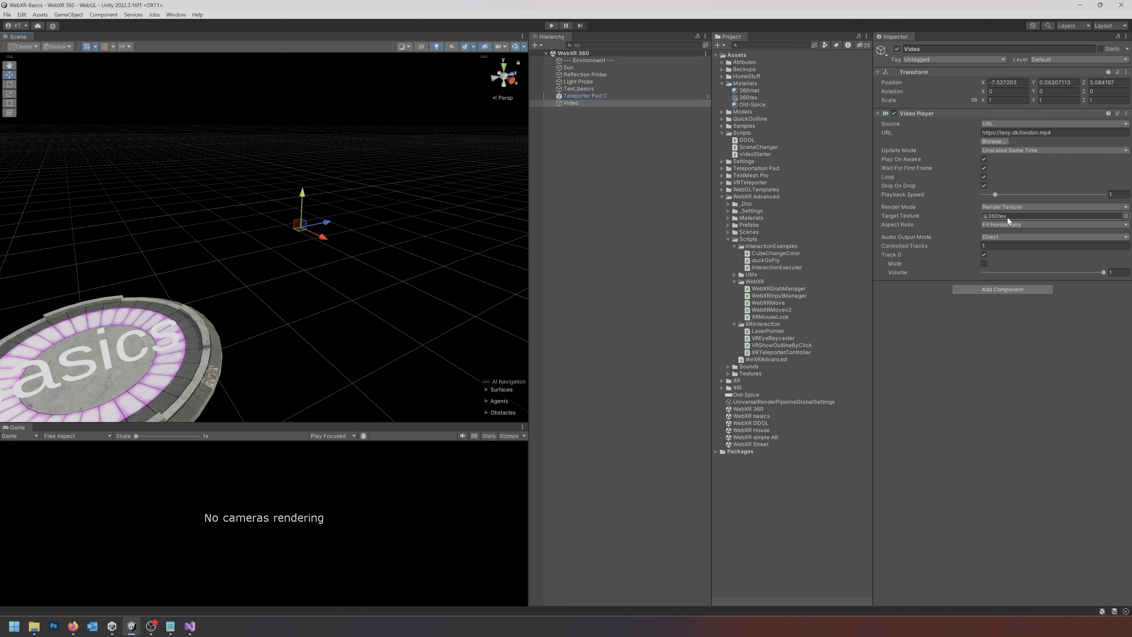
pyautogui.click(748, 96)
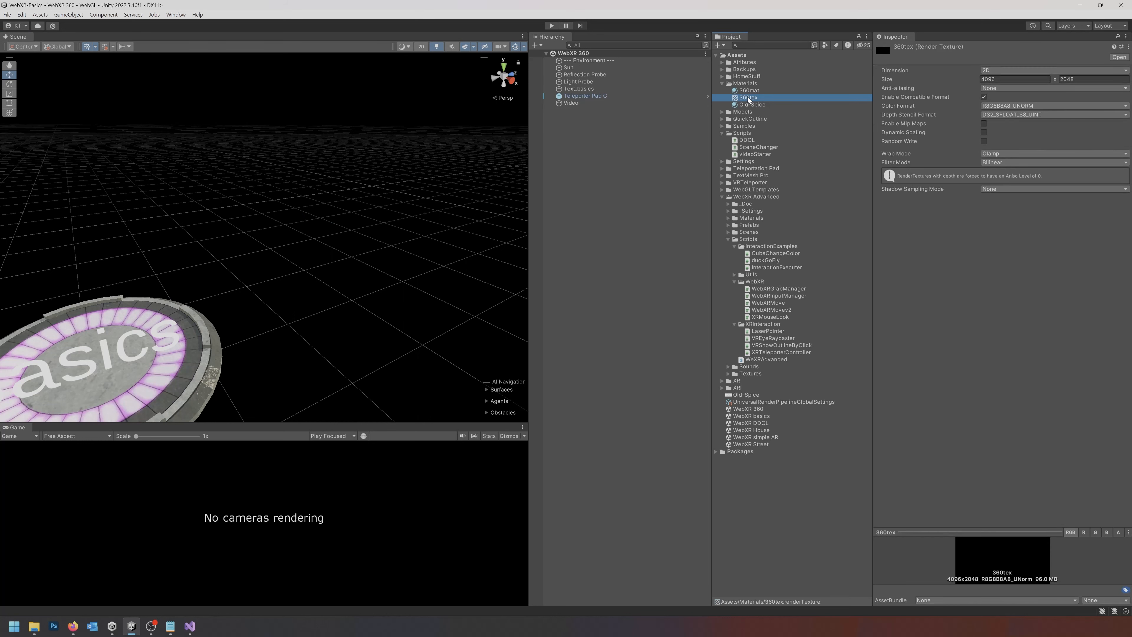
pyautogui.click(1011, 79)
pyautogui.click(1092, 79)
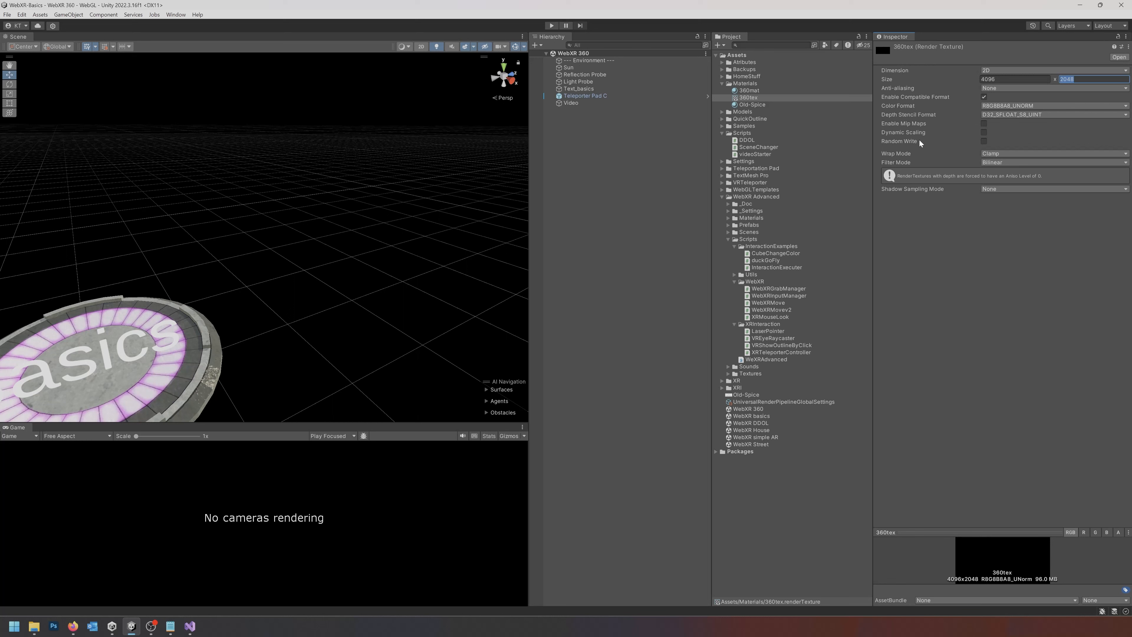
# Step: Inspect the 360mat panoramic material, locate its spherical texture, and examine the surroundings of the Basics pad
pyautogui.click(750, 90)
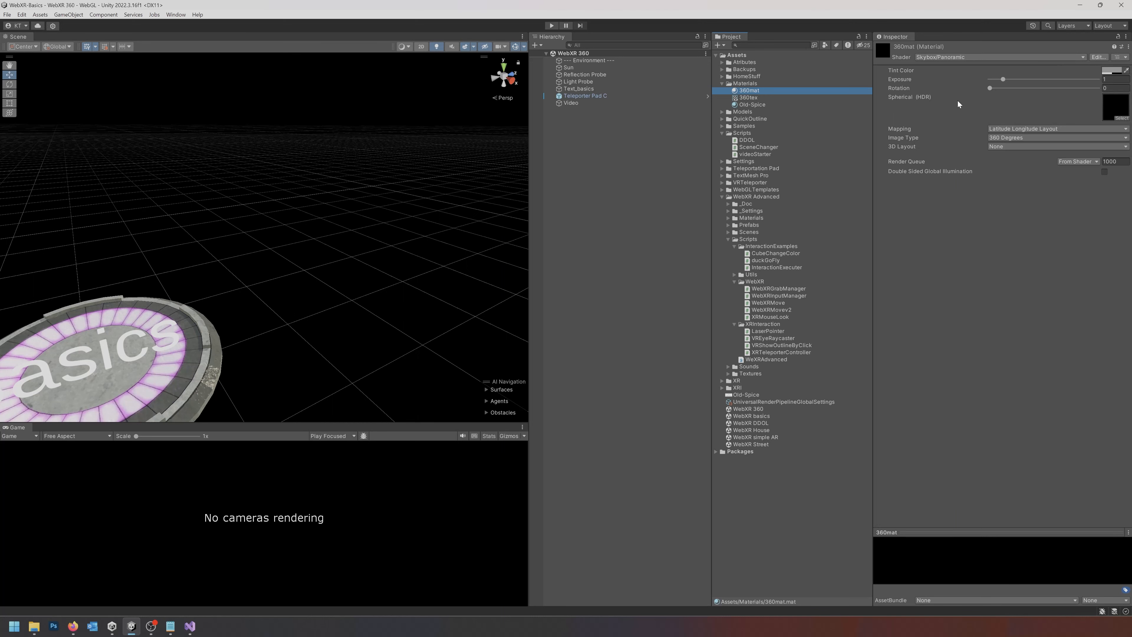
pyautogui.click(1114, 112)
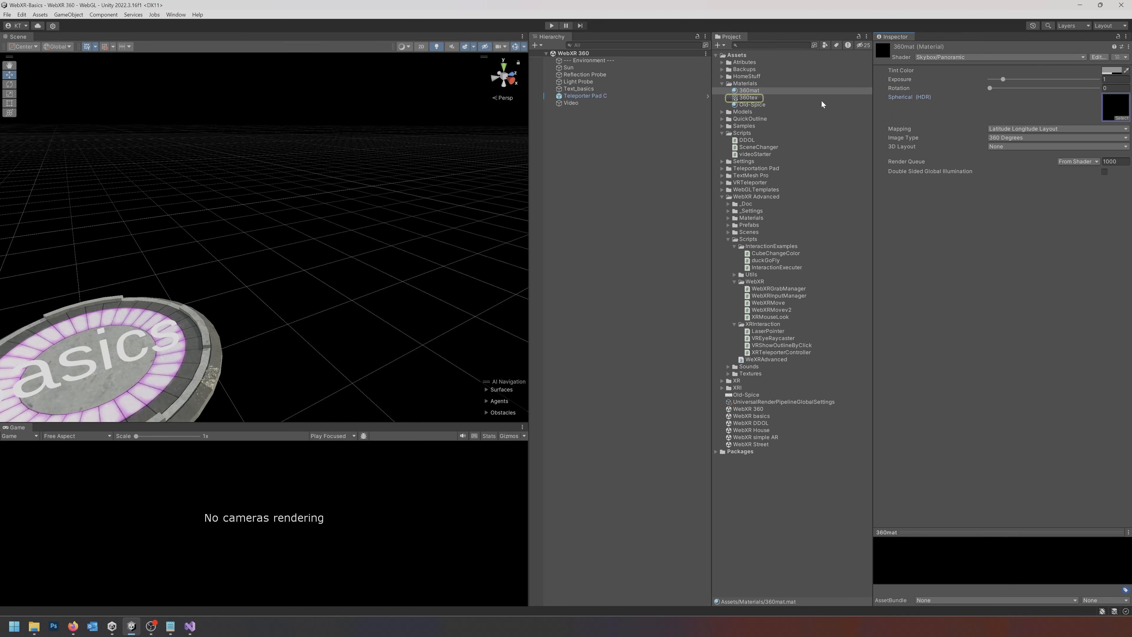
pyautogui.click(748, 91)
pyautogui.moveTo(762, 96); pyautogui.dragTo(299, 106)
pyautogui.moveTo(298, 161); pyautogui.dragTo(351, 124, button='right')
pyautogui.moveTo(341, 183); pyautogui.dragTo(273, 133, button='right')
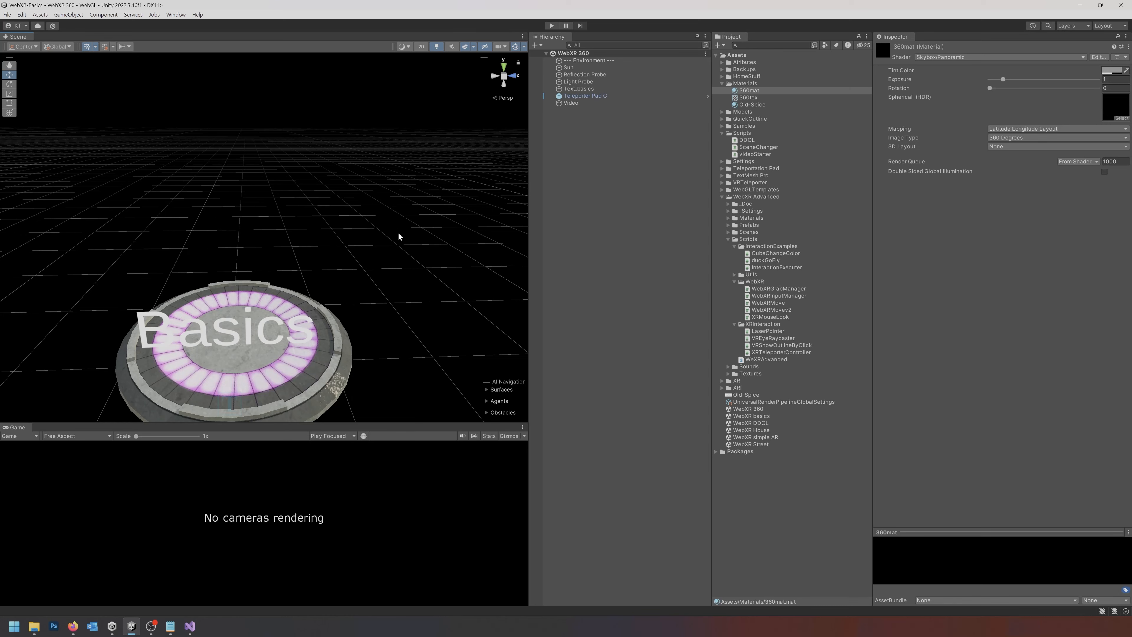
pyautogui.moveTo(294, 188)
pyautogui.mouseDown(button='right')
pyautogui.moveTo(316, 172)
pyautogui.moveTo(281, 195)
pyautogui.mouseUp(button='right')
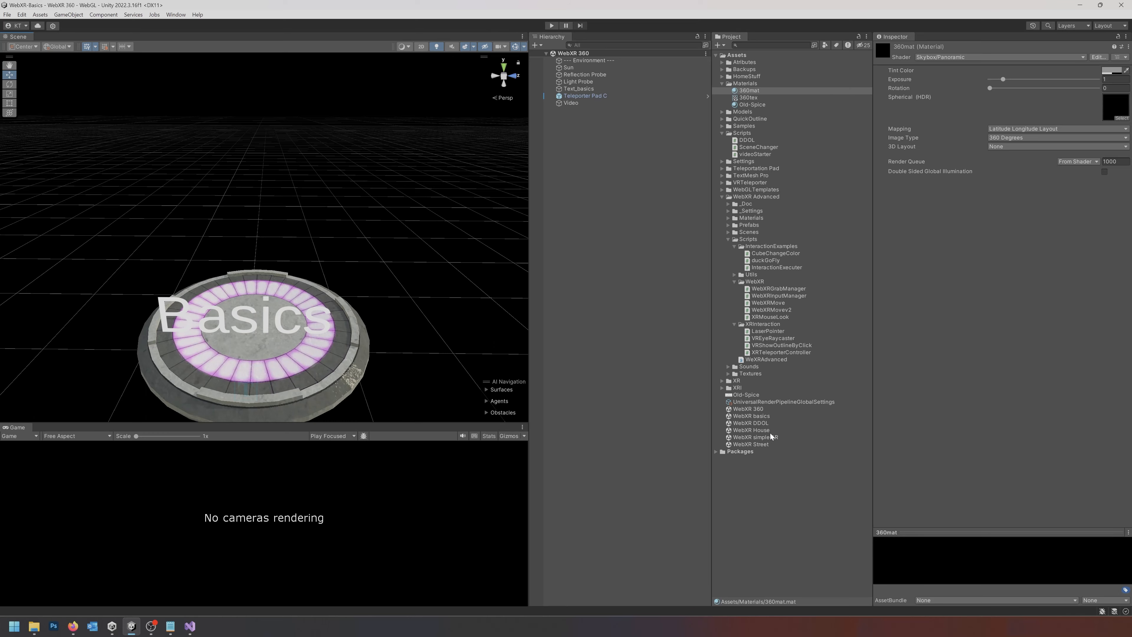
# Step: View the Street pad in the WebXR basics scene, then open WebXR Street and select the Billboard_screen_004 mesh
pyautogui.doubleClick(751, 416)
pyautogui.moveTo(341, 248); pyautogui.dragTo(375, 232, button='right')
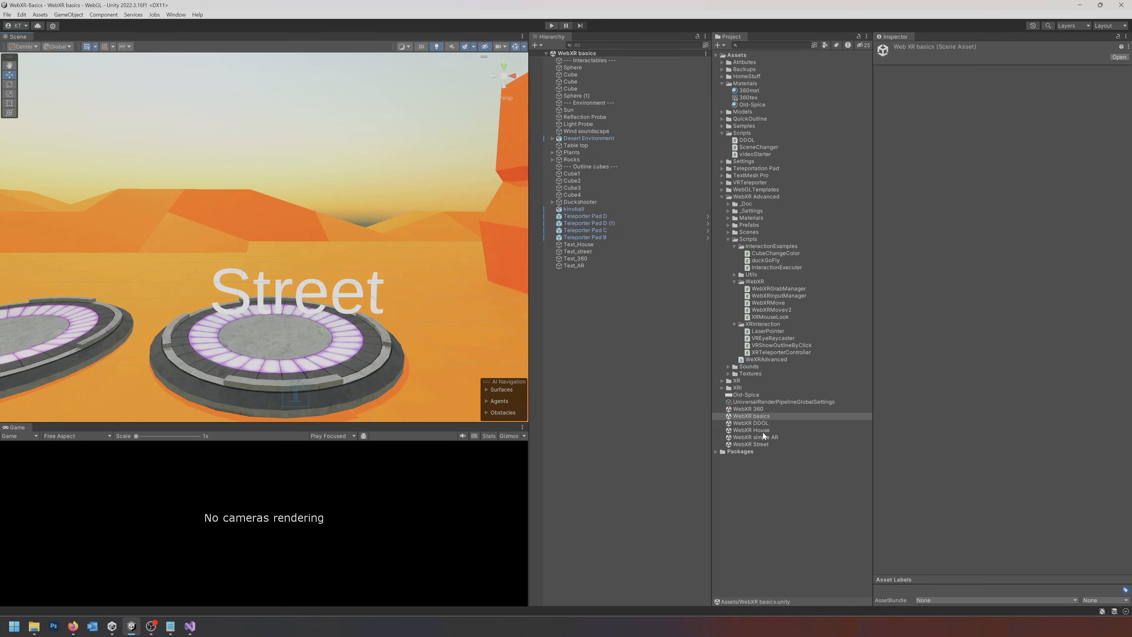
pyautogui.doubleClick(759, 446)
pyautogui.moveTo(384, 236)
pyautogui.mouseDown(button='right')
pyautogui.moveTo(436, 248)
pyautogui.moveTo(168, 245)
pyautogui.moveTo(448, 249)
pyautogui.moveTo(157, 242)
pyautogui.moveTo(424, 235)
pyautogui.moveTo(411, 213)
pyautogui.moveTo(398, 224)
pyautogui.mouseUp(button='right')
pyautogui.press('w')
pyautogui.click(392, 222)
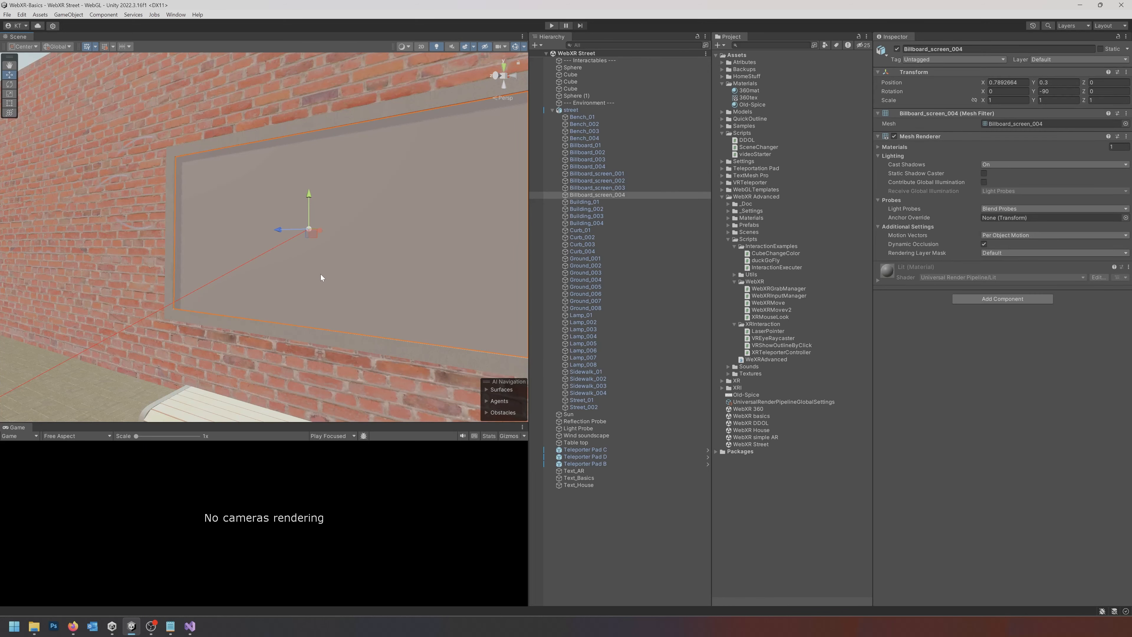
pyautogui.press('f')
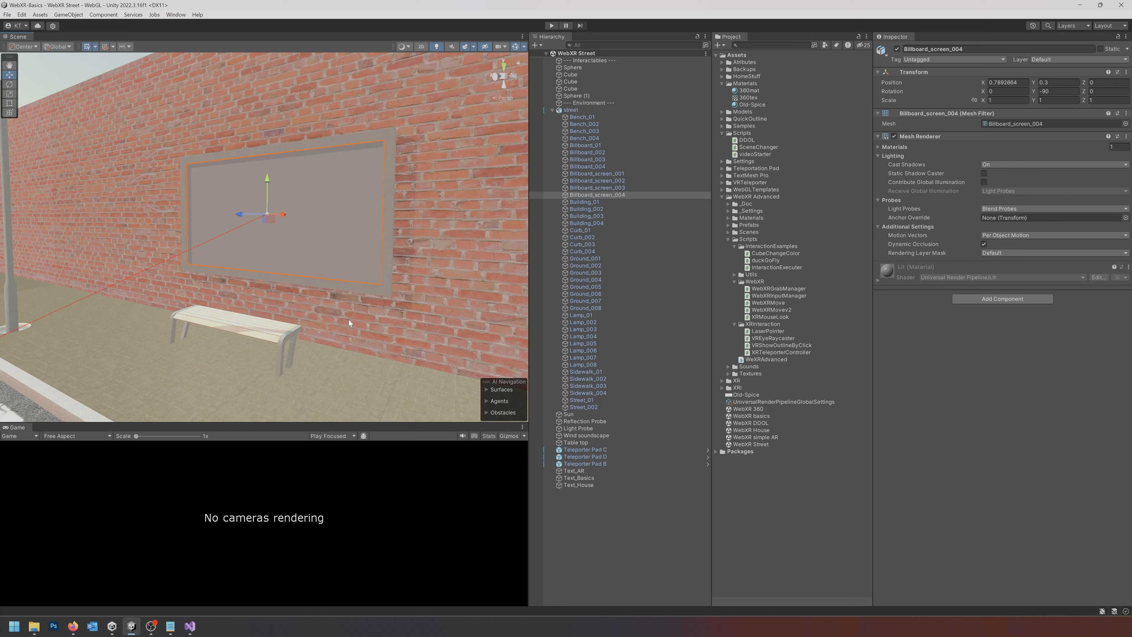
# Step: Add a Video Player to the billboard screen, set its source to URL and enter the os.mp4 web address
pyautogui.click(990, 301)
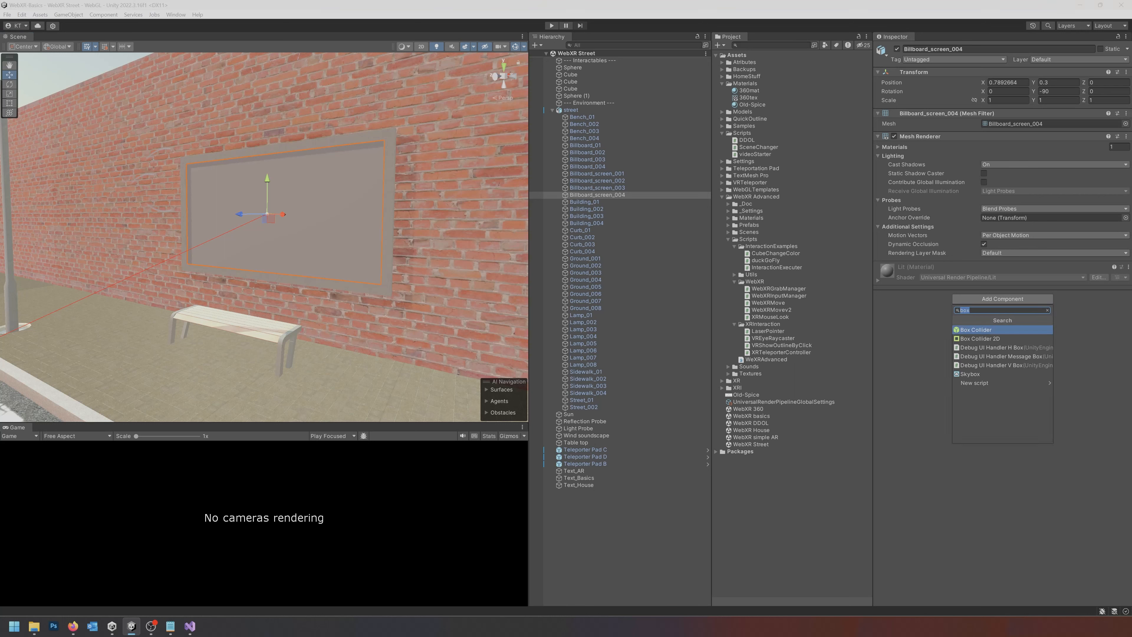
pyautogui.write('vide')
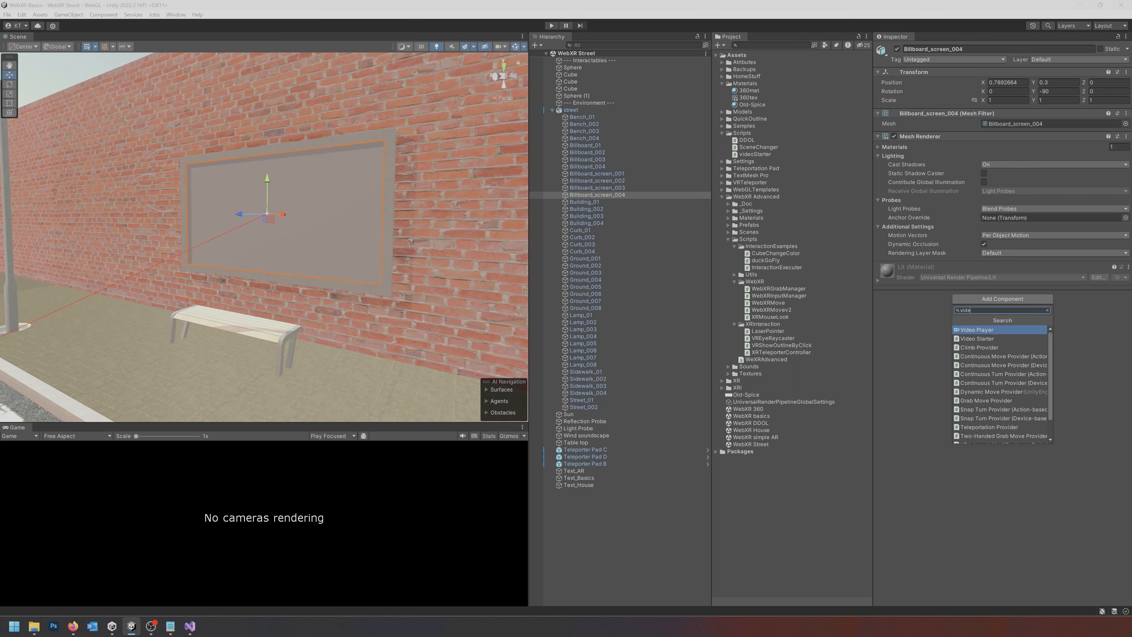
pyautogui.press('Return')
pyautogui.click(1010, 276)
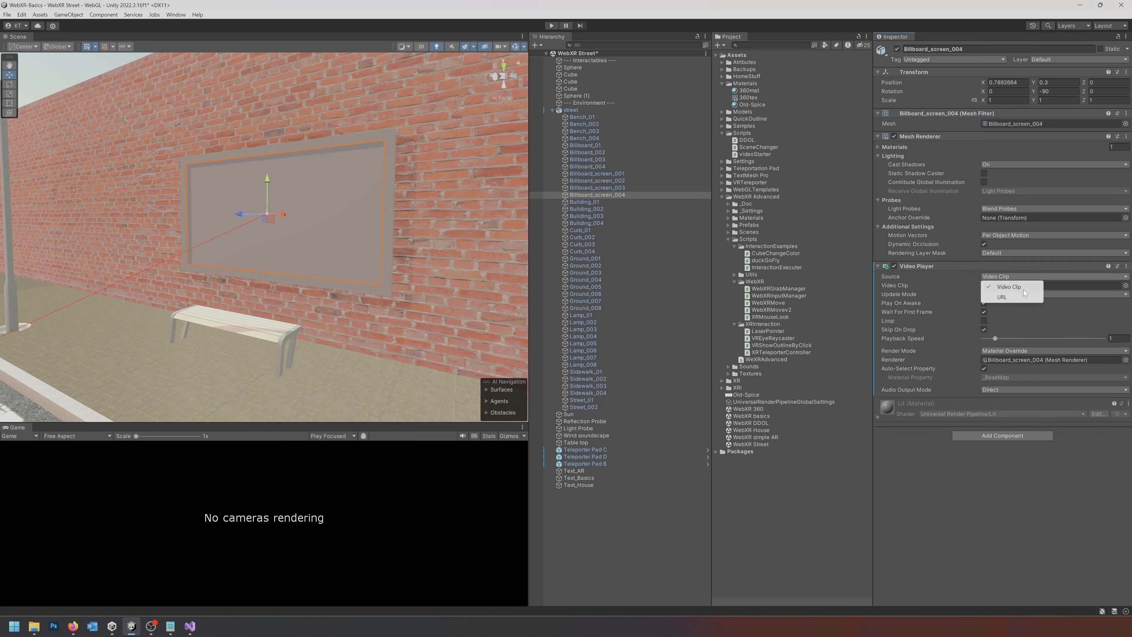
pyautogui.click(1023, 289)
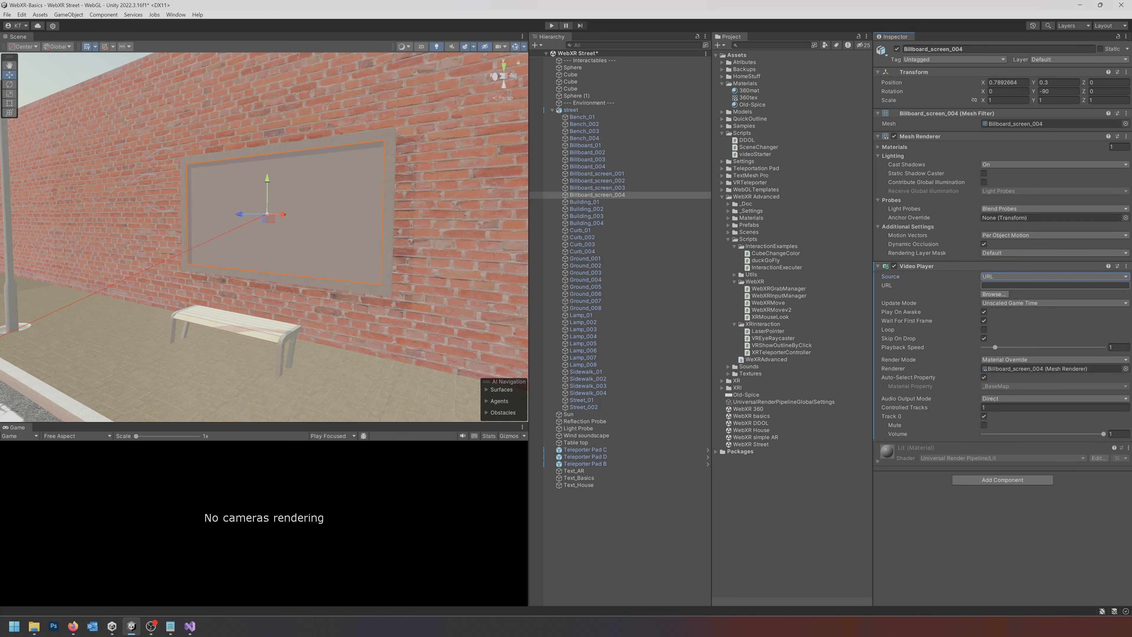
pyautogui.press('t')
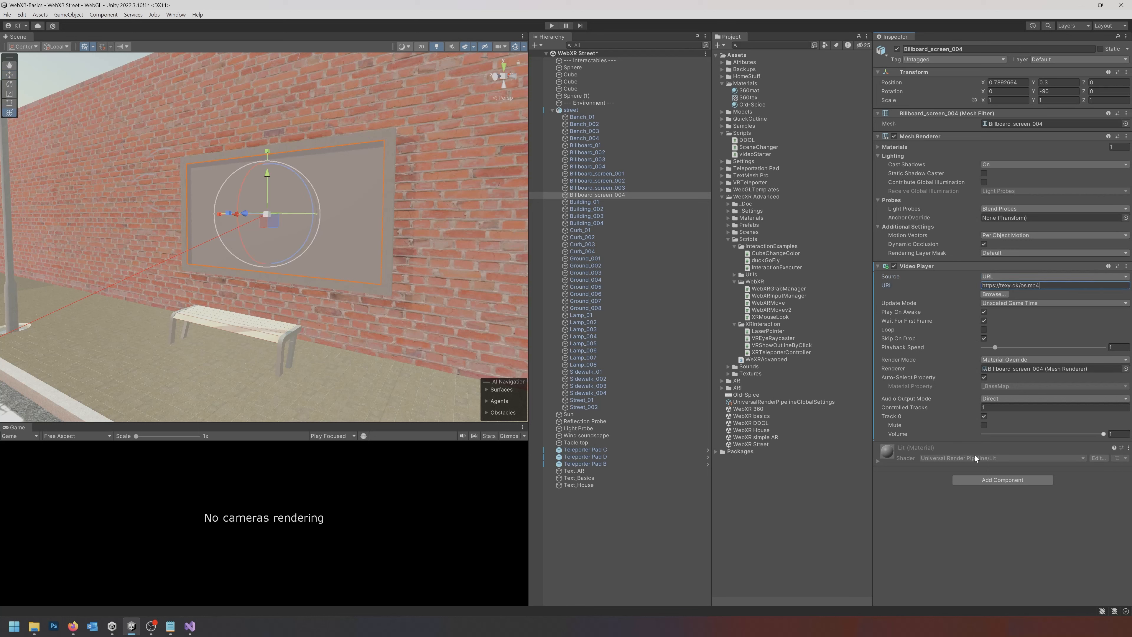
# Step: Turn off Play On Awake, enable Loop on the Video Player, and apply the Old-Spice image to the billboard screen
pyautogui.click(975, 455)
pyautogui.click(983, 329)
pyautogui.moveTo(740, 395); pyautogui.dragTo(356, 235)
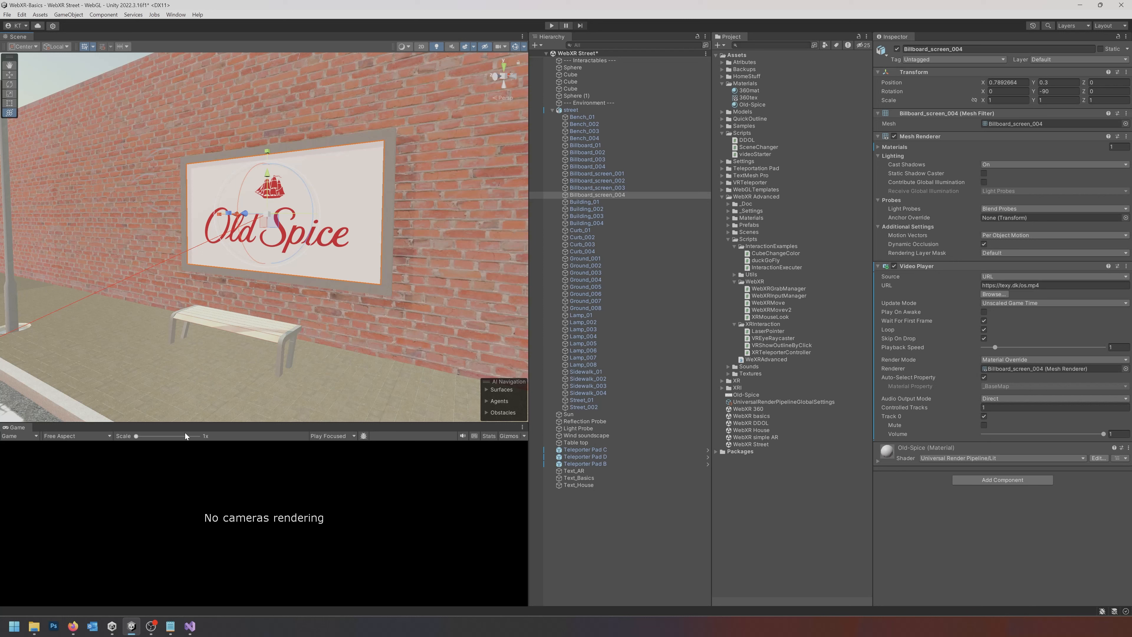
# Step: Add a Box Collider to the billboard screen, make it a trigger, and extend it outward from the wall to about 0.47 deep
pyautogui.click(1002, 479)
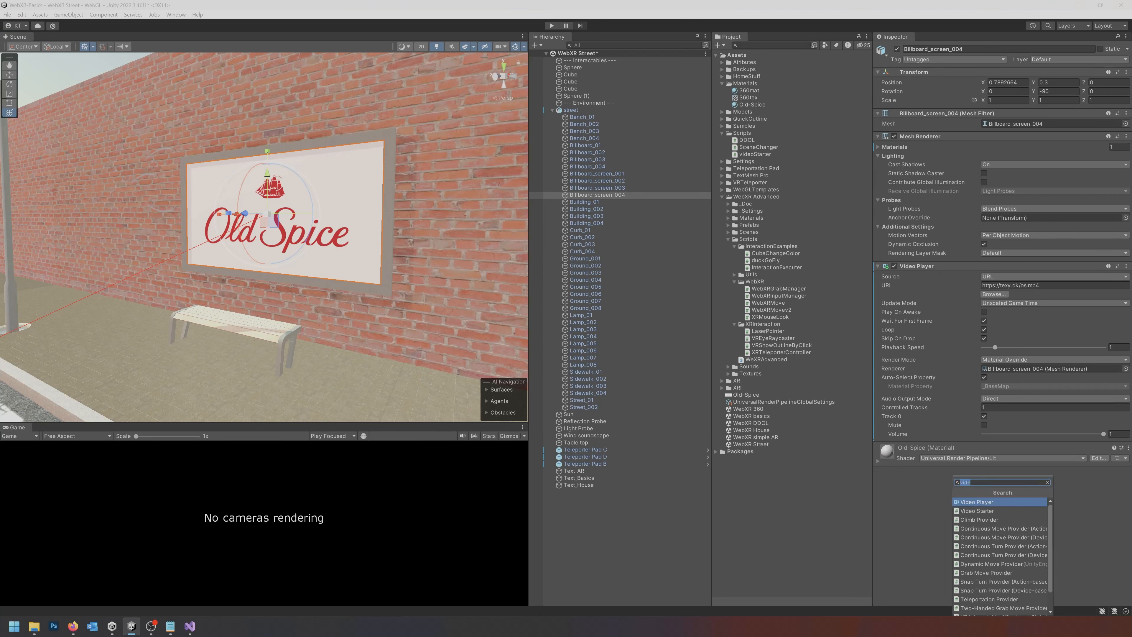
pyautogui.write('box')
pyautogui.press('Return')
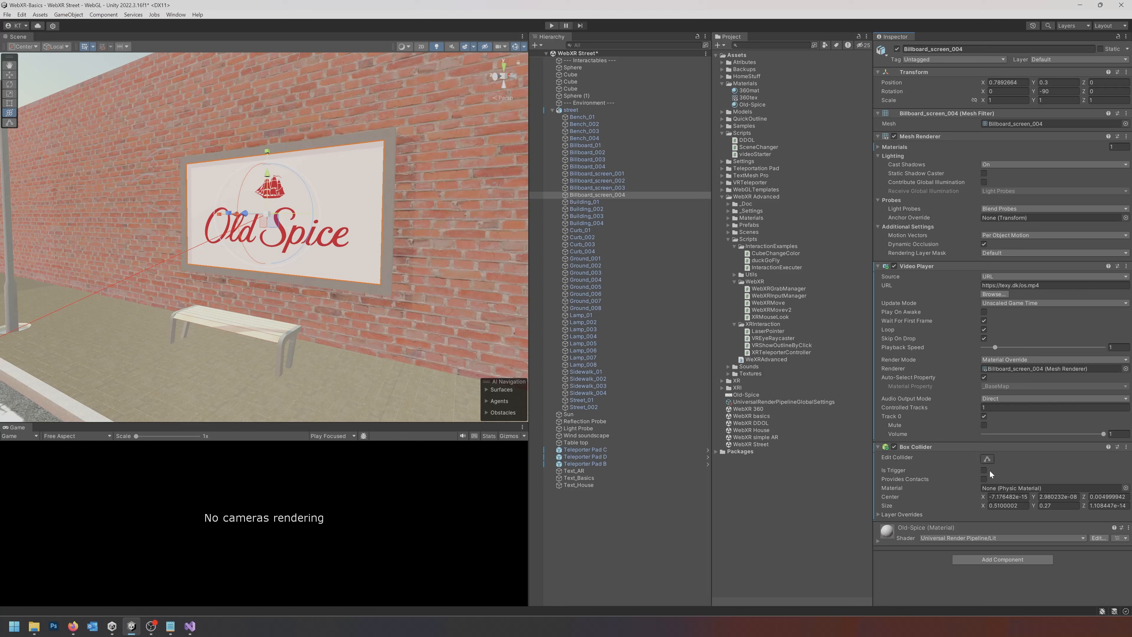
pyautogui.click(988, 457)
pyautogui.moveTo(268, 216); pyautogui.dragTo(61, 293)
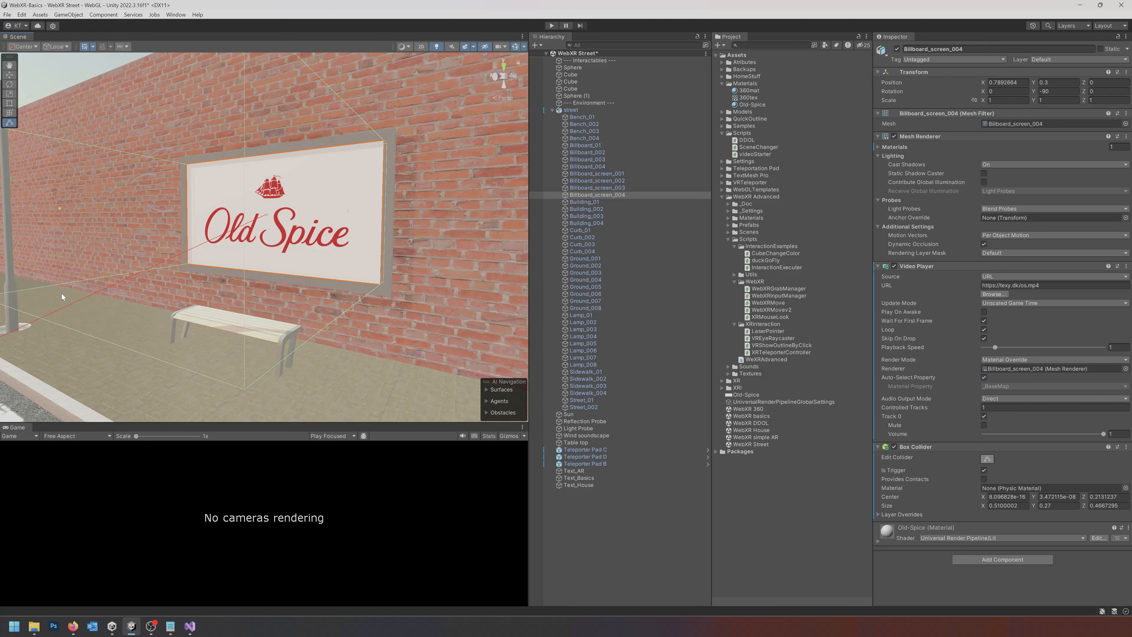
# Step: Extend the billboard's trigger collider down toward the sidewalk to a height of about 0.42
pyautogui.moveTo(201, 287); pyautogui.dragTo(281, 261, button='middle')
pyautogui.moveTo(301, 241); pyautogui.dragTo(302, 338)
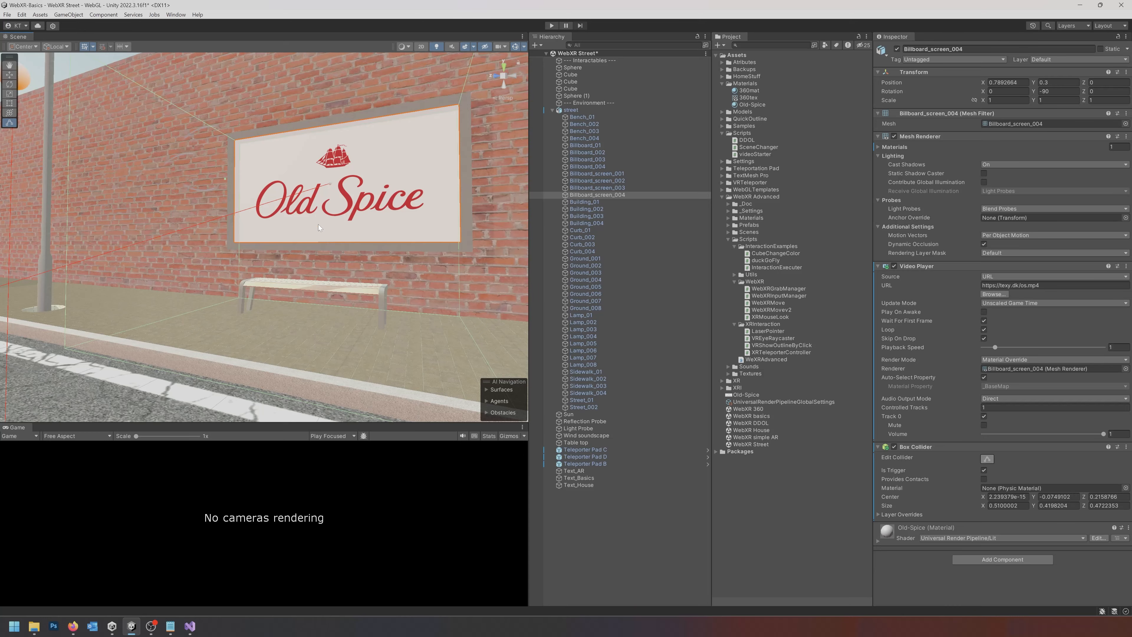
pyautogui.moveTo(318, 223); pyautogui.dragTo(344, 225, button='right')
pyautogui.moveTo(344, 225); pyautogui.dragTo(324, 282, button='middle')
pyautogui.scroll(-1, 325, 282)
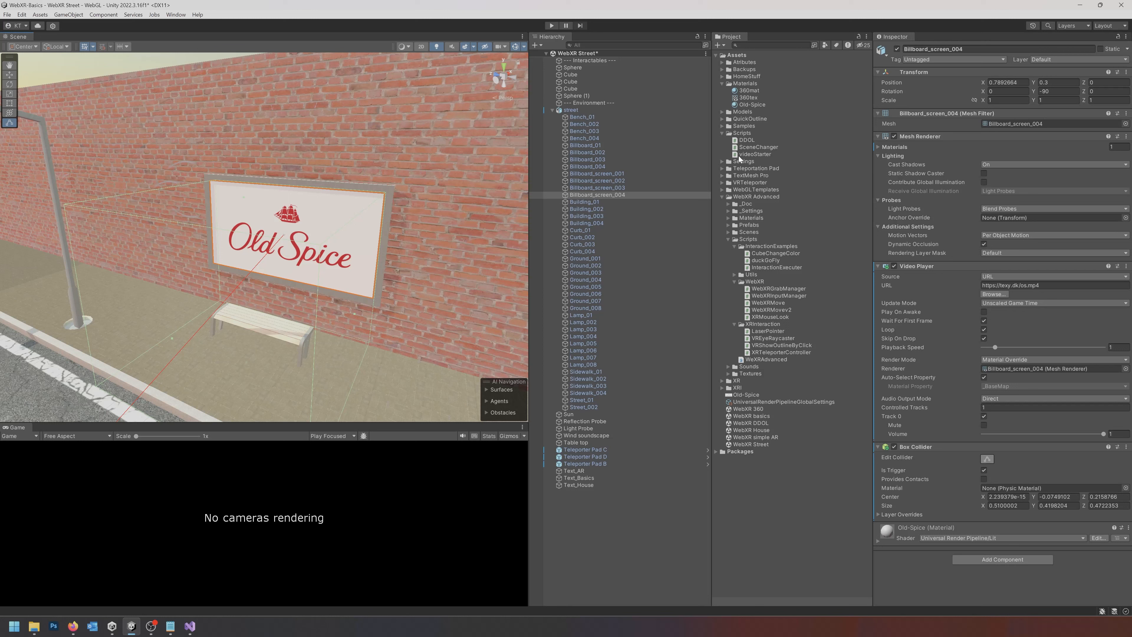
# Step: Attach the videoStarter script to Billboard_screen_004 and assign the billboard's own Video Player to its Video Player field
pyautogui.click(620, 195)
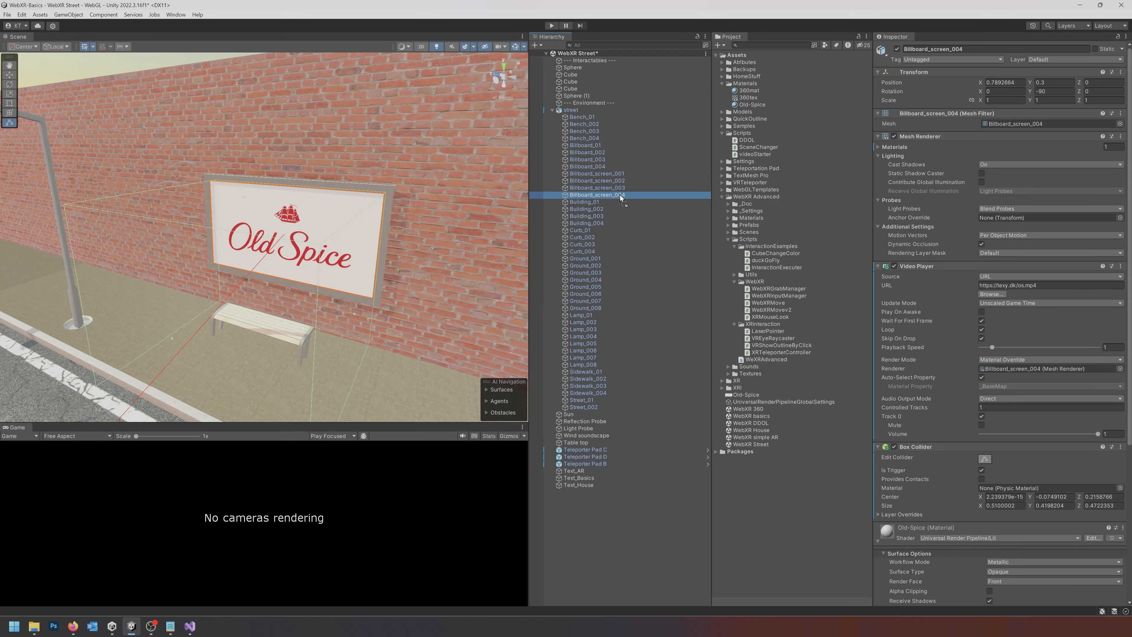
pyautogui.moveTo(602, 196); pyautogui.dragTo(602, 196)
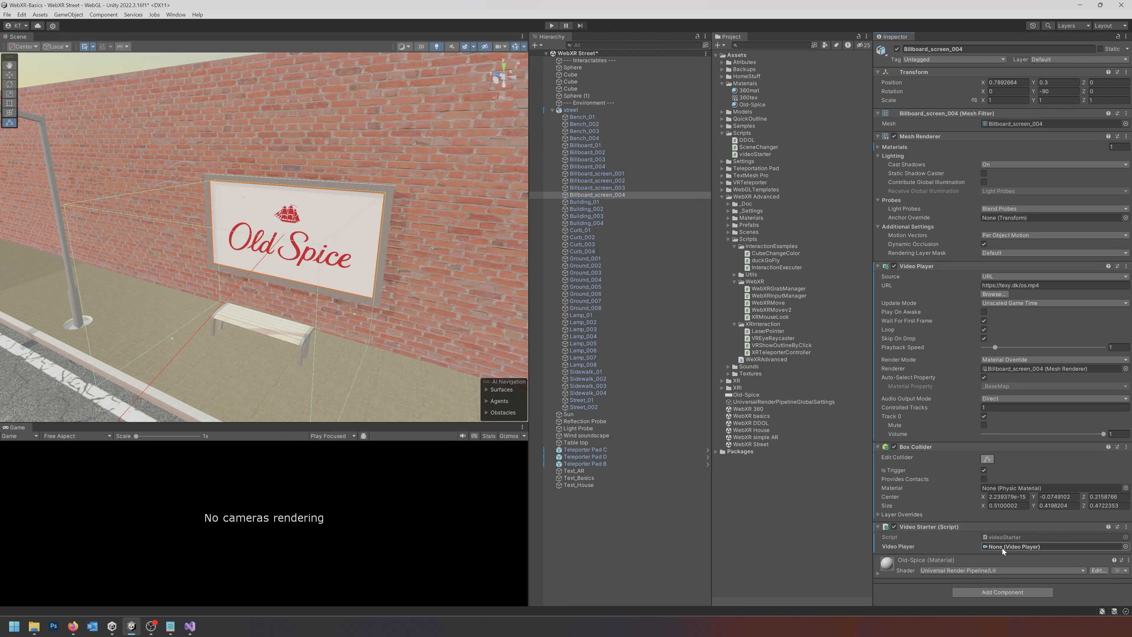
pyautogui.moveTo(921, 266); pyautogui.dragTo(1018, 548)
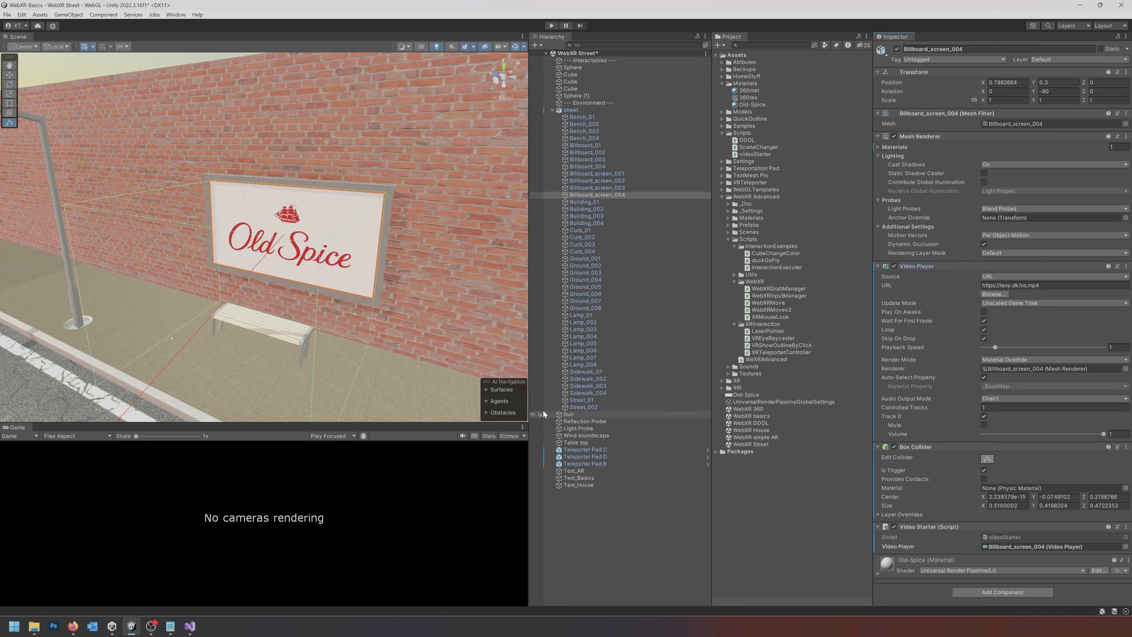
pyautogui.moveTo(285, 339)
pyautogui.mouseDown(button='right')
pyautogui.moveTo(271, 351)
pyautogui.moveTo(285, 366)
pyautogui.moveTo(290, 346)
pyautogui.mouseUp(button='right')
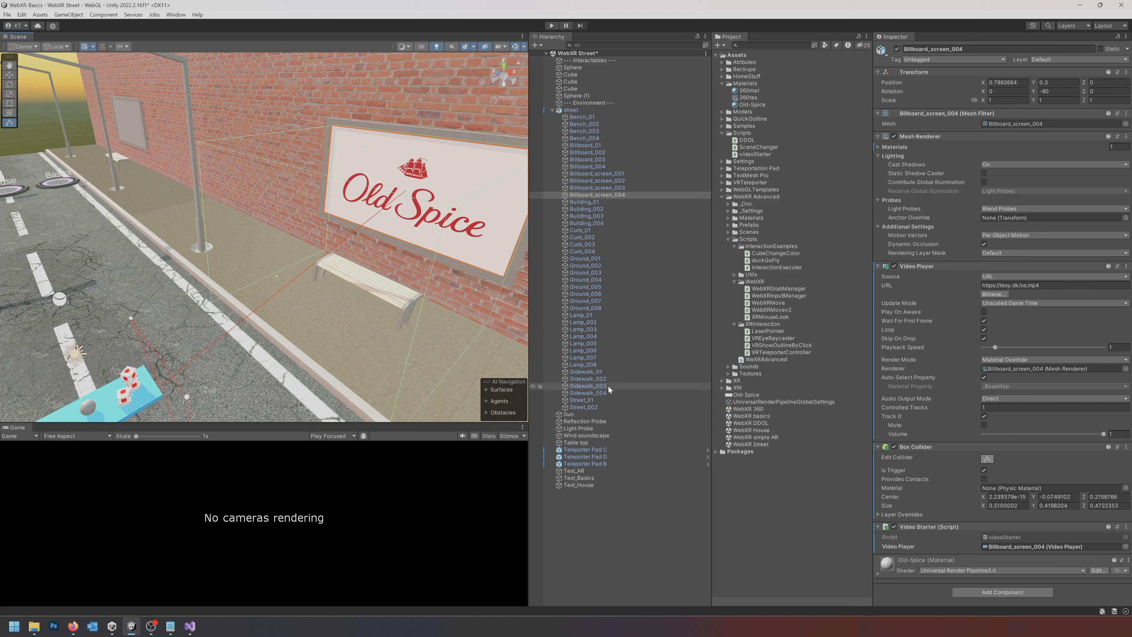
# Step: Open the WebXR House scene and select the Microwave on the kitchen counter
pyautogui.doubleClick(751, 429)
pyautogui.click(555, 329)
pyautogui.moveTo(212, 233); pyautogui.dragTo(257, 265, button='right')
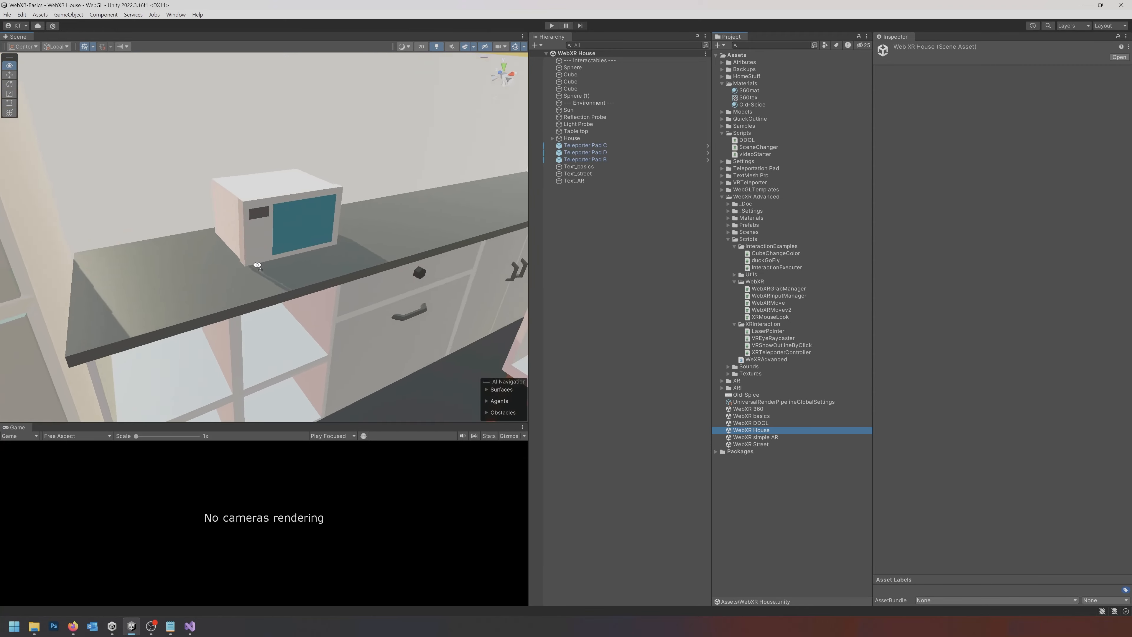
pyautogui.click(273, 240)
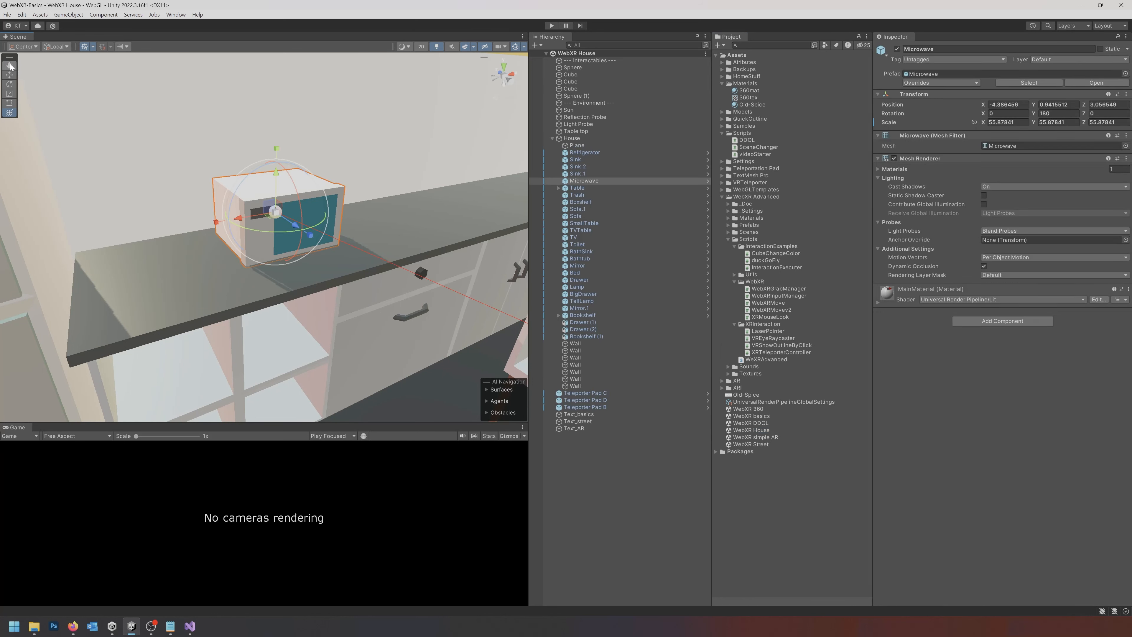
# Step: Switch to the Move tool and set the Microwave's tag to Interactable
pyautogui.click(9, 75)
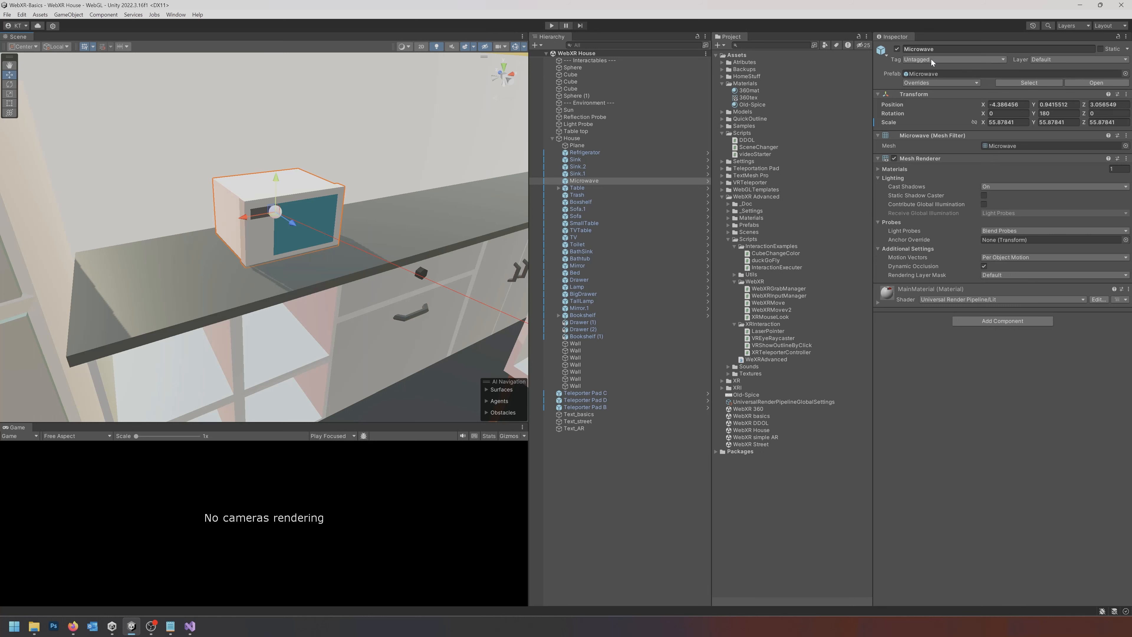
pyautogui.click(940, 61)
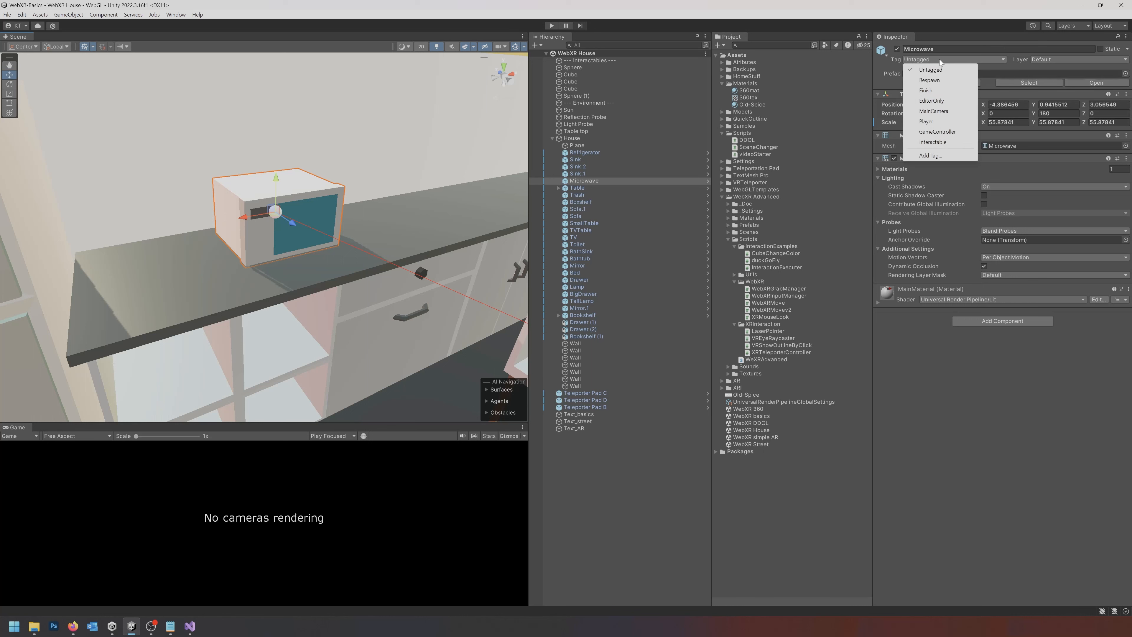
pyautogui.click(945, 143)
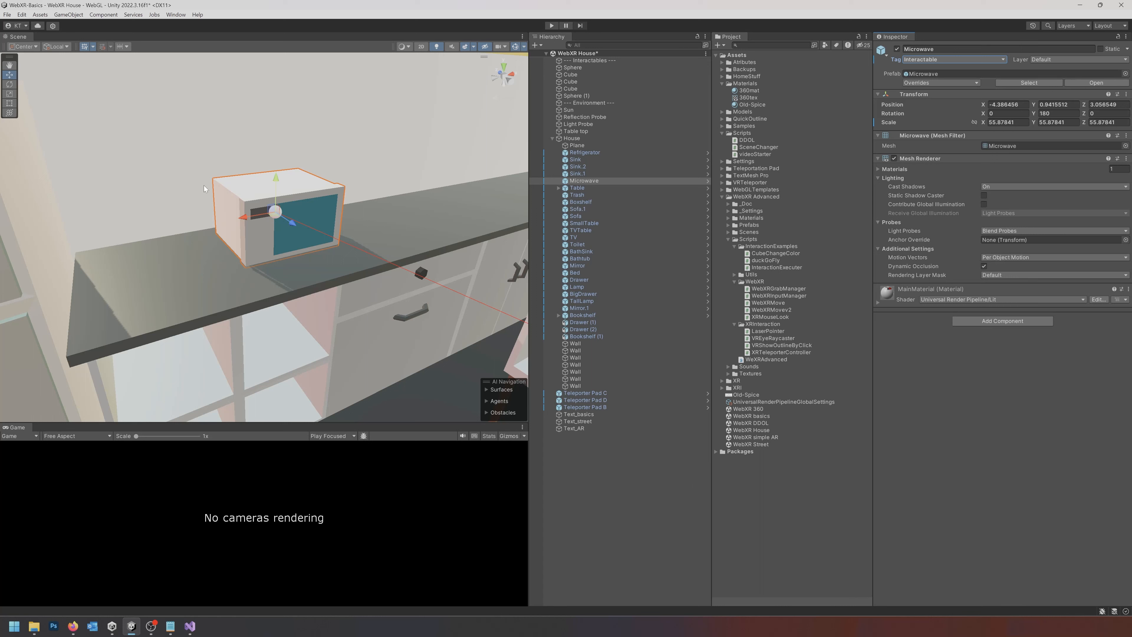
# Step: Add a Box Collider to the Microwave and view how it encloses the model
pyautogui.click(988, 321)
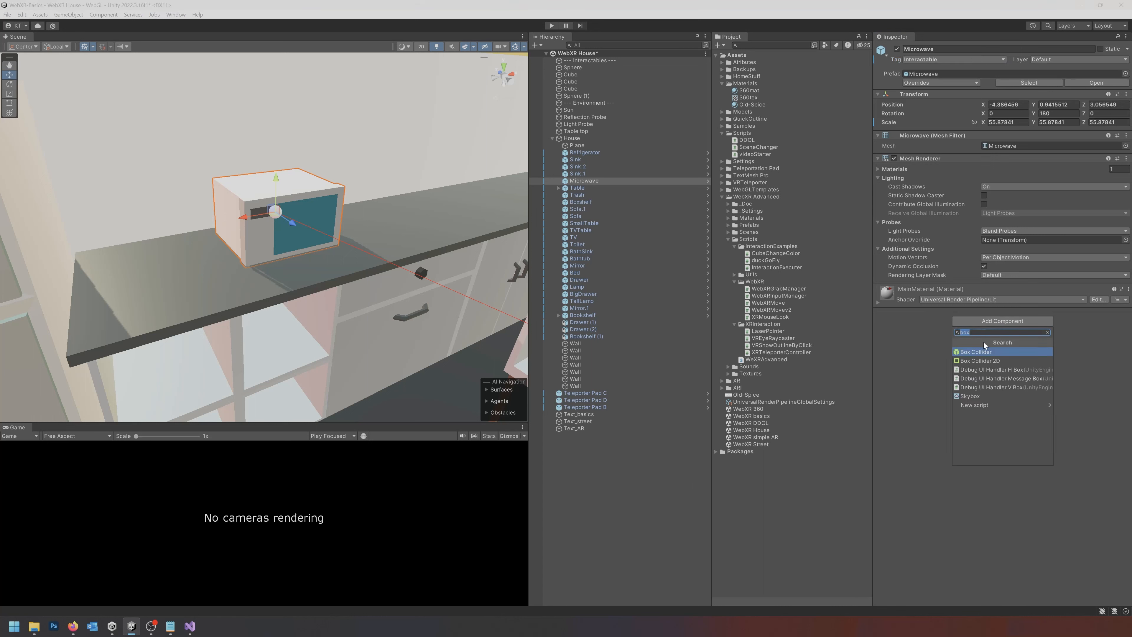
pyautogui.click(980, 351)
pyautogui.keyDown('alt'); pyautogui.scroll(5, 344, 204); pyautogui.keyUp('alt')
pyautogui.keyDown('alt'); pyautogui.moveTo(343, 205); pyautogui.dragTo(304, 173); pyautogui.keyUp('alt')
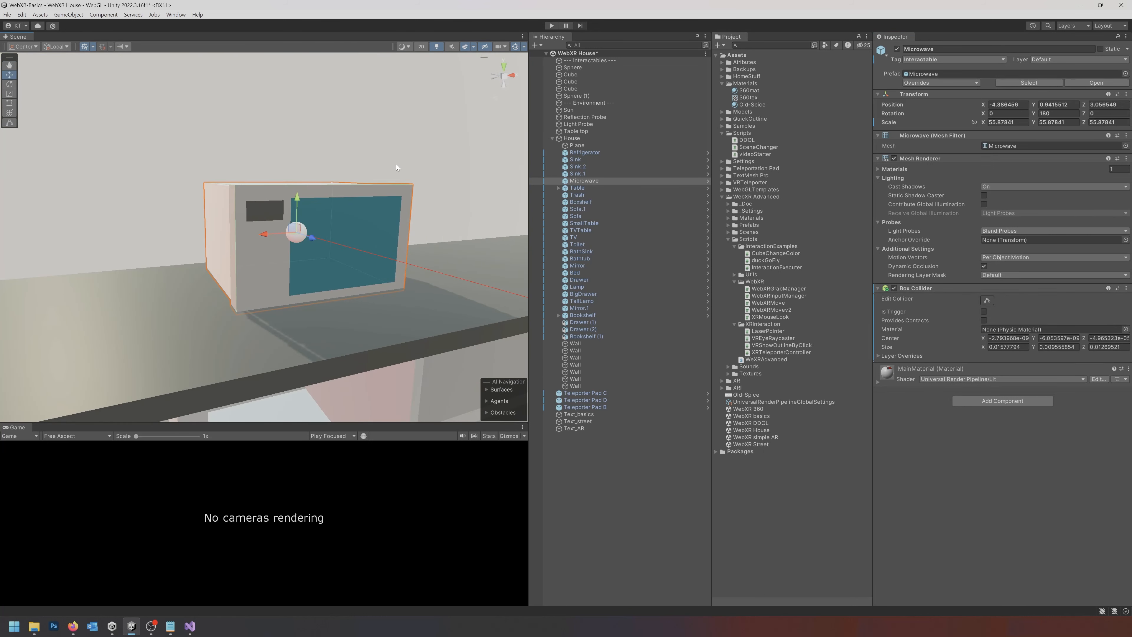
pyautogui.press('s')
pyautogui.moveTo(411, 236); pyautogui.dragTo(351, 209, button='right')
pyautogui.press('w')
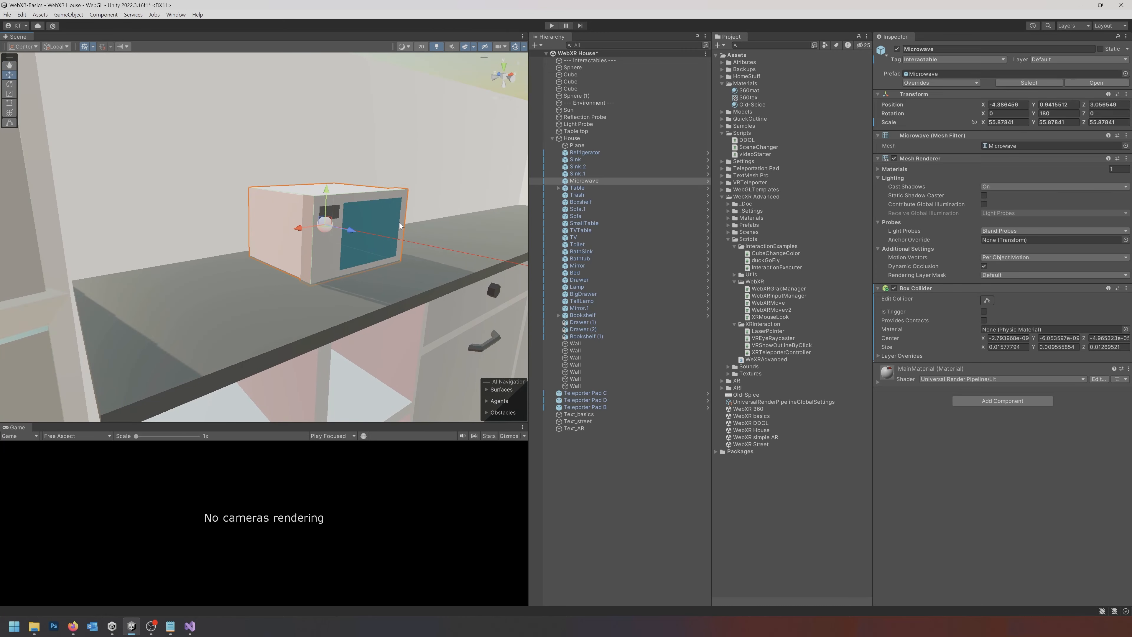
# Step: Add a Rigidbody component to the Microwave
pyautogui.click(996, 401)
pyautogui.write('rig')
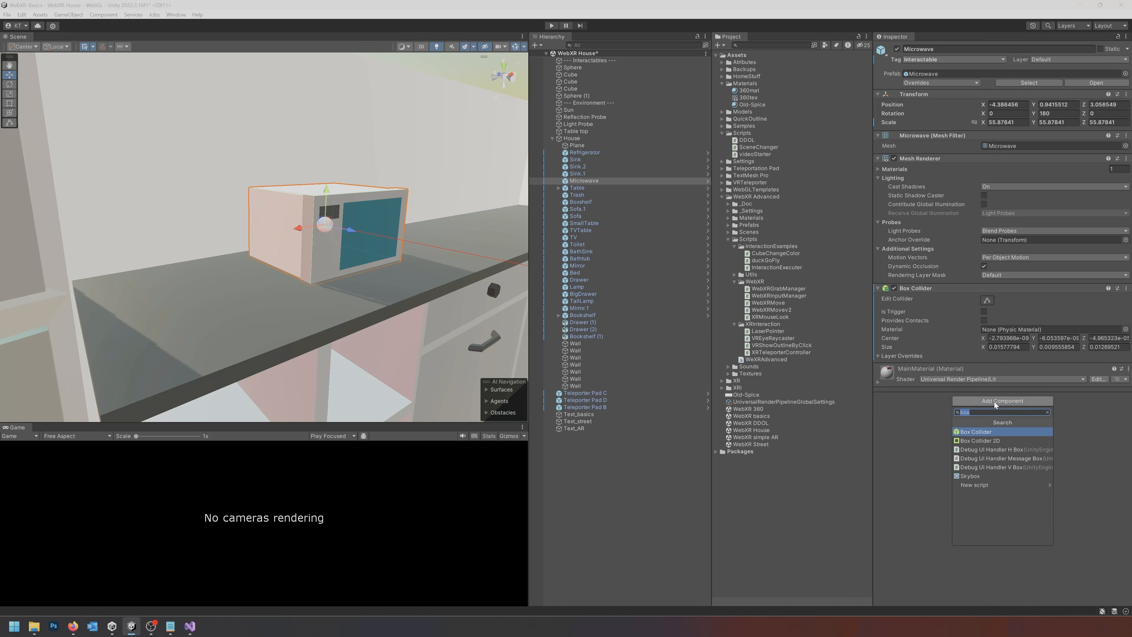
pyautogui.press('Return')
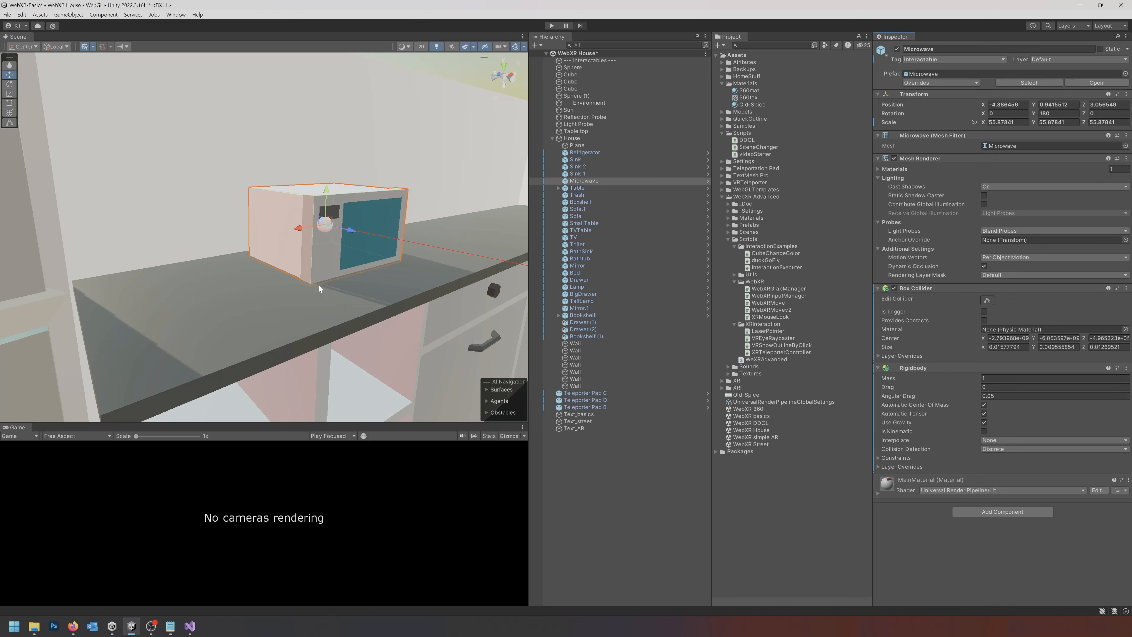
# Step: Select the Sink counter under the Microwave and add a Box Collider to it
pyautogui.moveTo(318, 285); pyautogui.dragTo(360, 279, button='right')
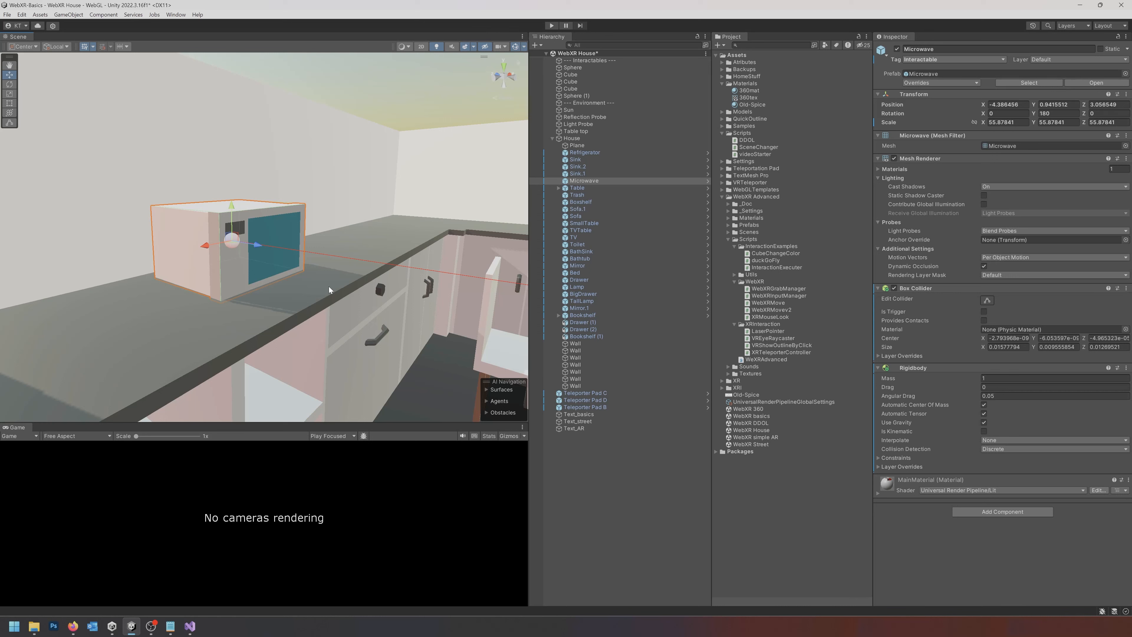
pyautogui.click(320, 290)
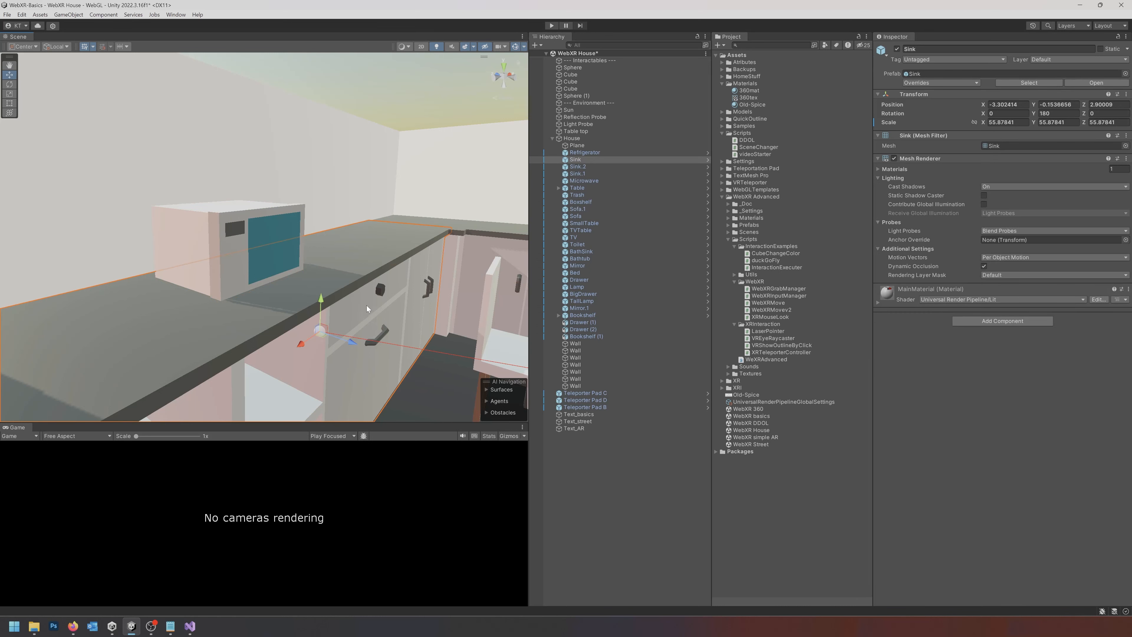
pyautogui.moveTo(222, 320); pyautogui.dragTo(401, 295, button='right')
pyautogui.press('s')
pyautogui.click(1001, 321)
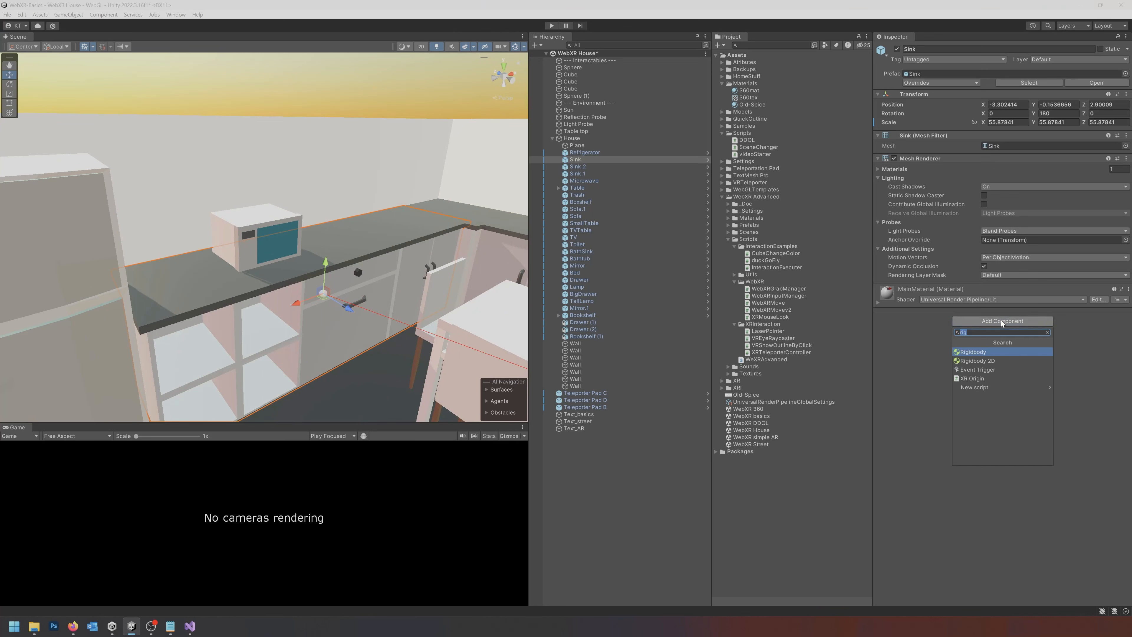
pyautogui.write('box')
pyautogui.press('Return')
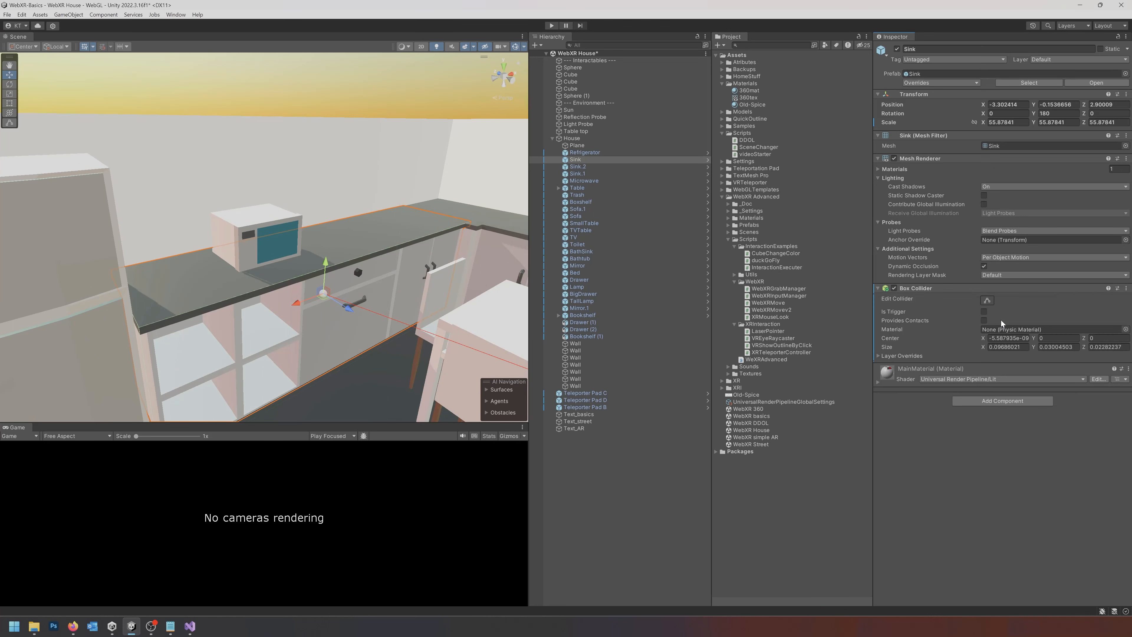
pyautogui.moveTo(397, 272); pyautogui.dragTo(324, 271, button='right')
pyautogui.press('d')
pyautogui.press('w')
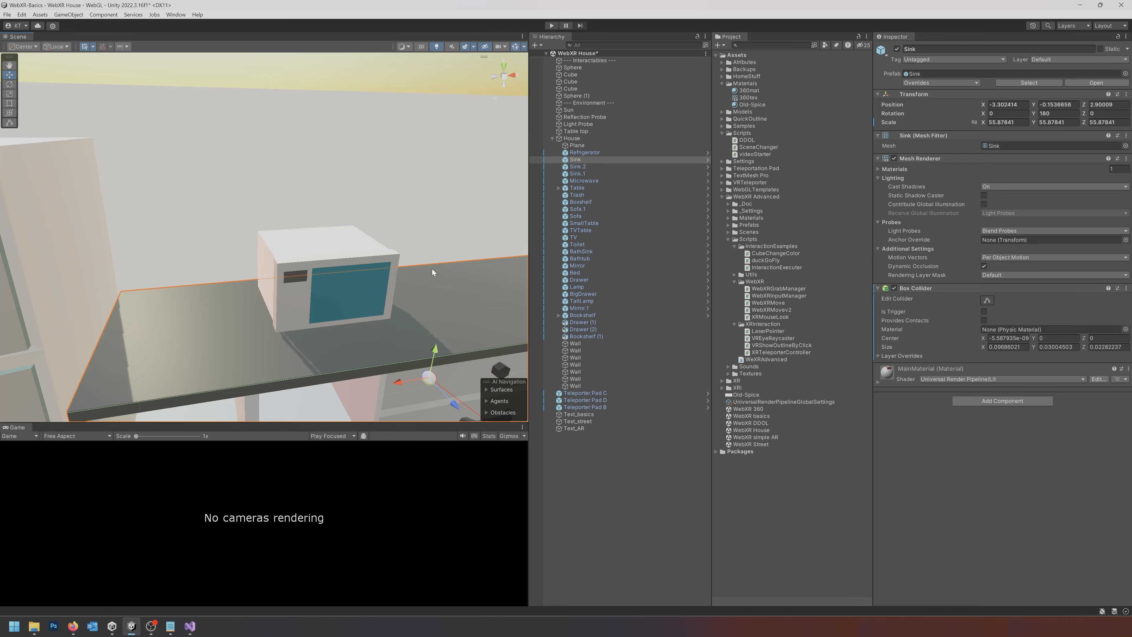
# Step: View the Simple AR teleporter pad in the house scene and open the WebXR simple AR scene
pyautogui.press('s')
pyautogui.moveTo(455, 261); pyautogui.dragTo(212, 331, button='right')
pyautogui.press('w')
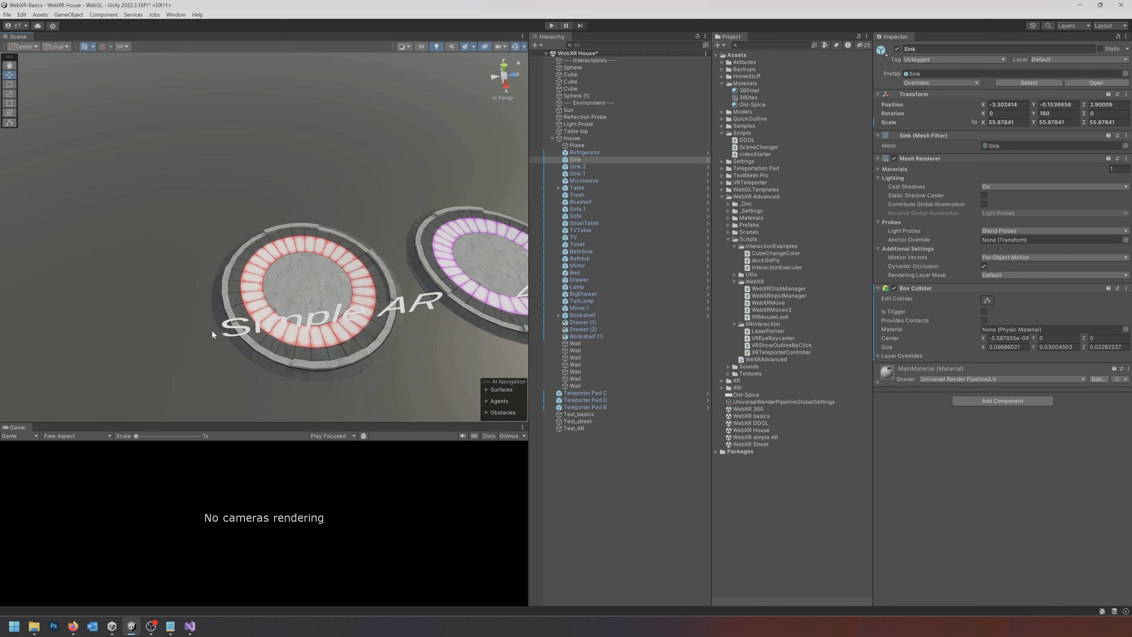
pyautogui.doubleClick(764, 437)
pyautogui.click(592, 330)
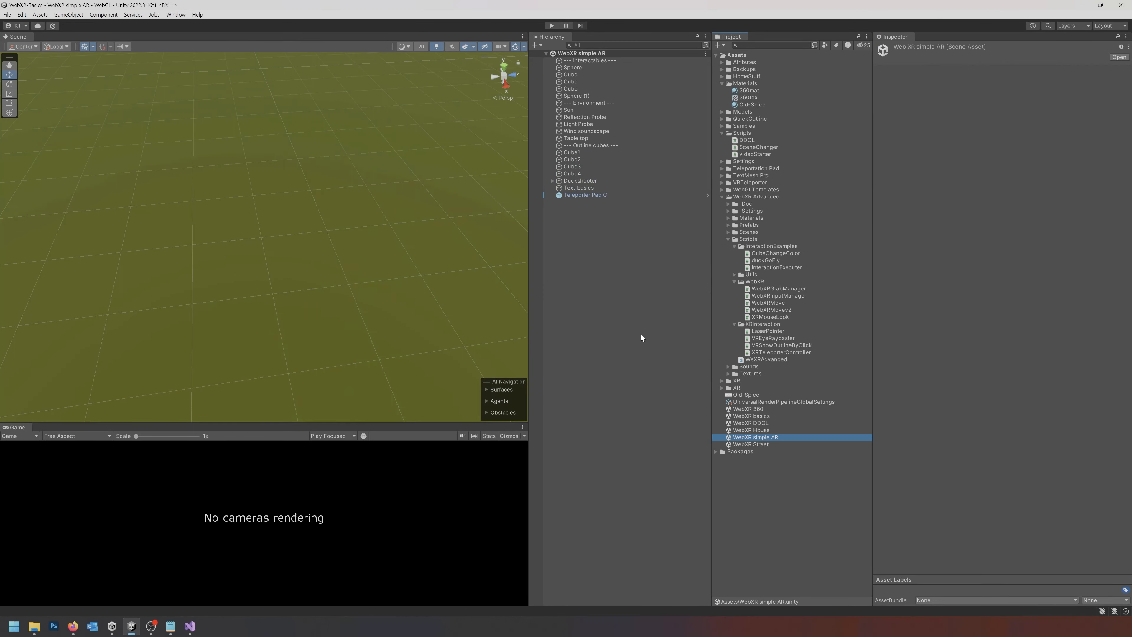
# Step: Examine the simple AR scene's layout, including the table with spheres and WebXR cubes, the outline cubes and the Basics teleporter pad
pyautogui.moveTo(241, 228); pyautogui.dragTo(294, 211, button='right')
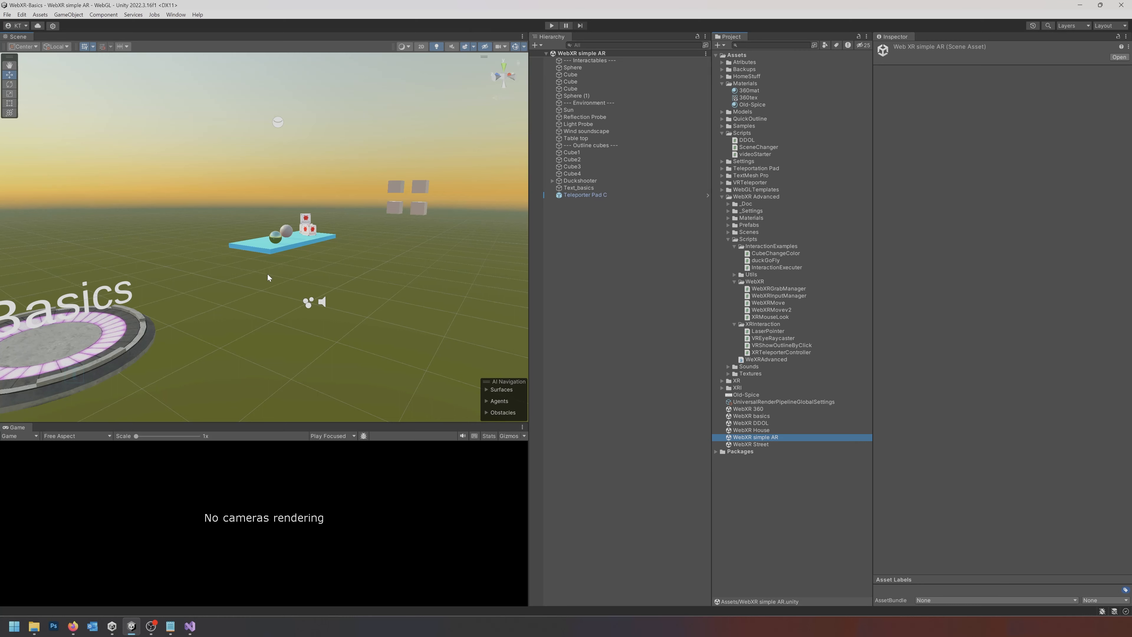
pyautogui.moveTo(267, 278); pyautogui.dragTo(246, 293, button='right')
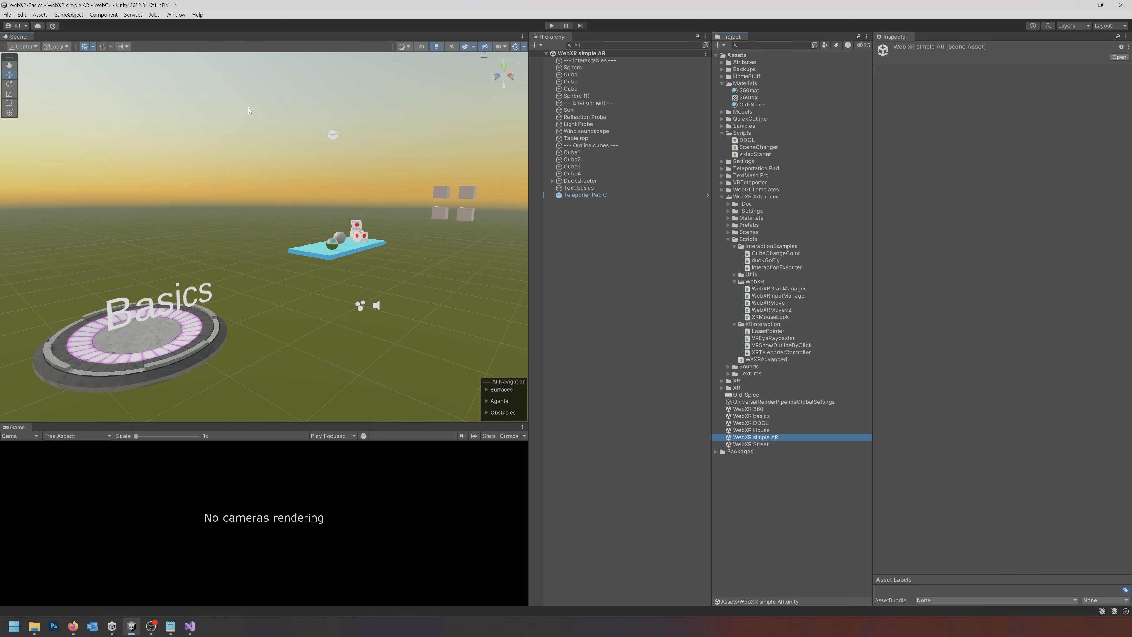
pyautogui.moveTo(249, 110); pyautogui.dragTo(429, 271, button='right')
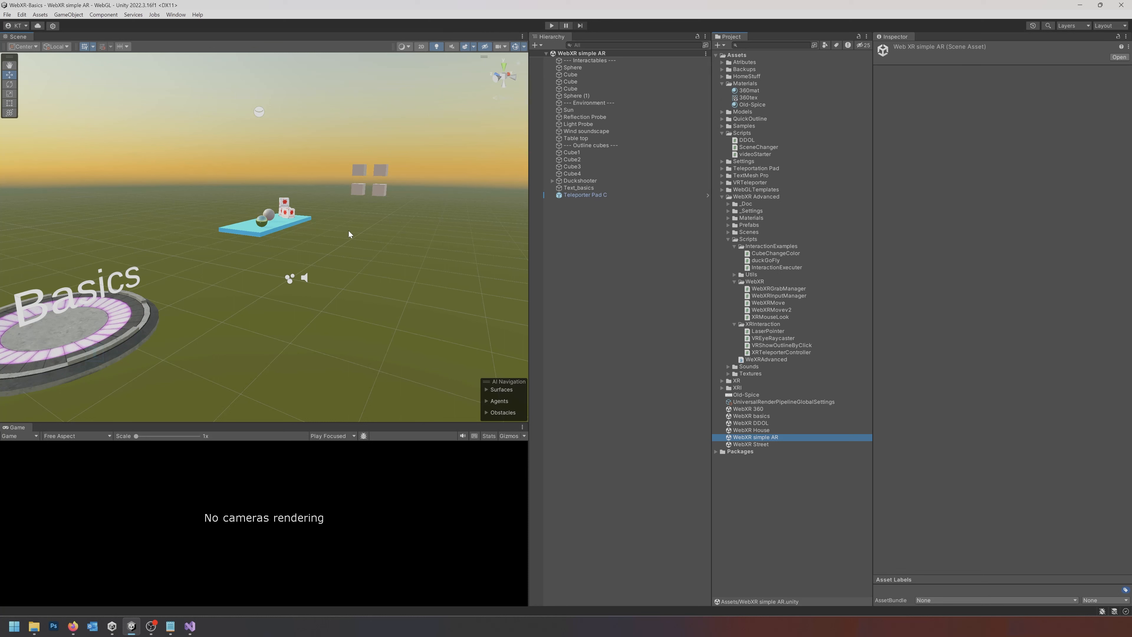
pyautogui.moveTo(349, 234); pyautogui.dragTo(312, 261, button='right')
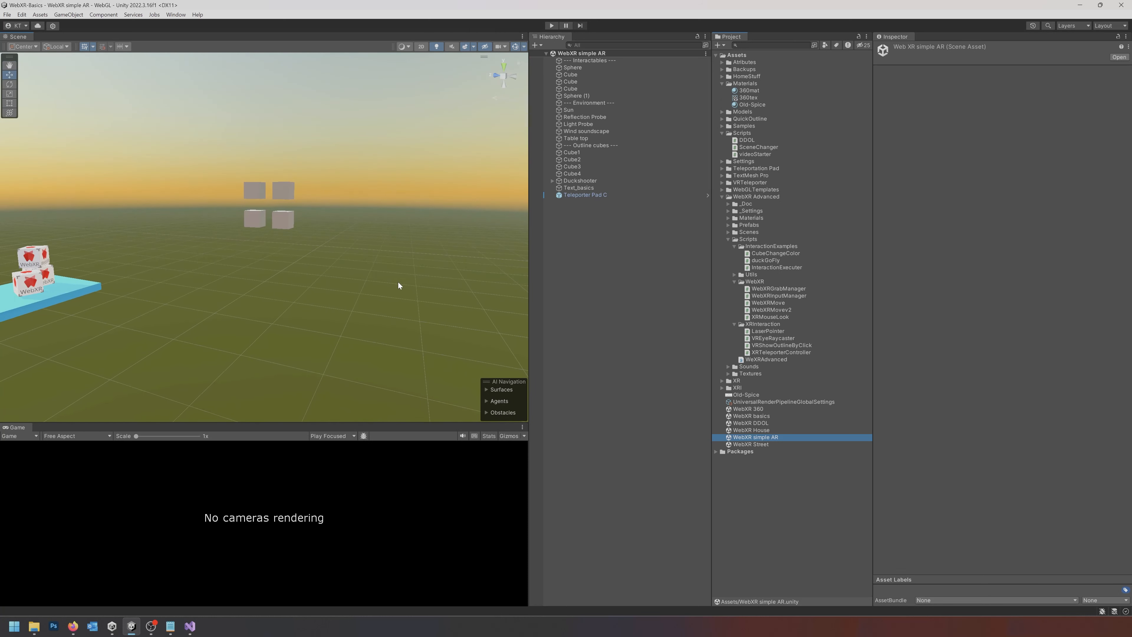
pyautogui.moveTo(422, 279); pyautogui.dragTo(313, 287, button='right')
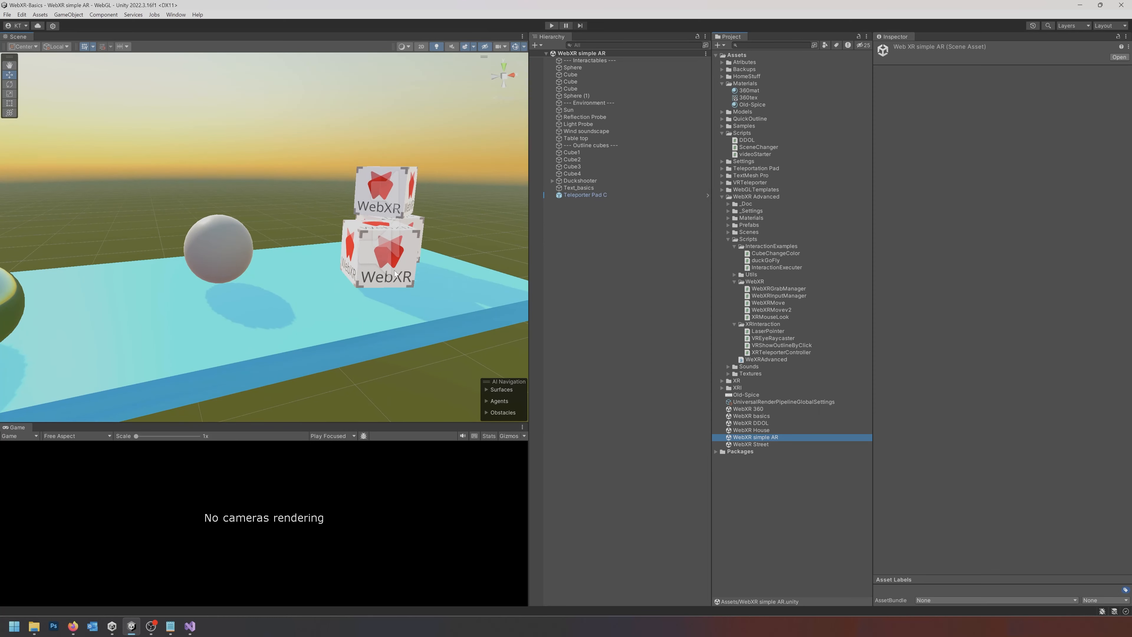
pyautogui.moveTo(393, 274); pyautogui.dragTo(272, 273, button='right')
pyautogui.press('s')
pyautogui.press('w')
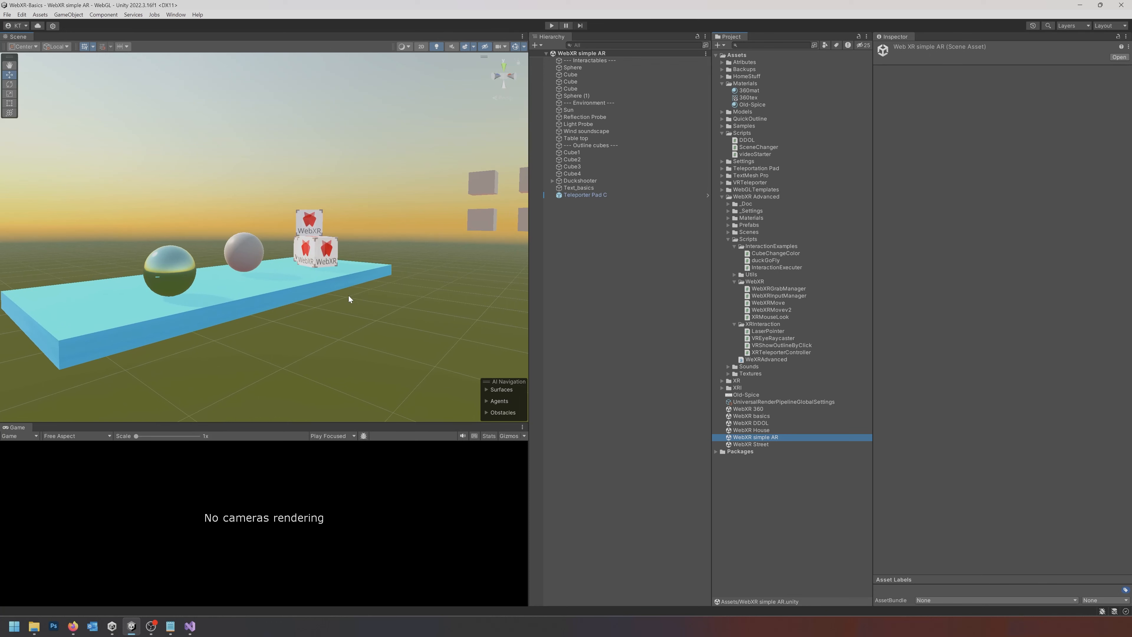
pyautogui.press('s')
pyautogui.moveTo(348, 295)
pyautogui.mouseDown(button='right')
pyautogui.moveTo(397, 309)
pyautogui.moveTo(359, 280)
pyautogui.mouseUp(button='right')
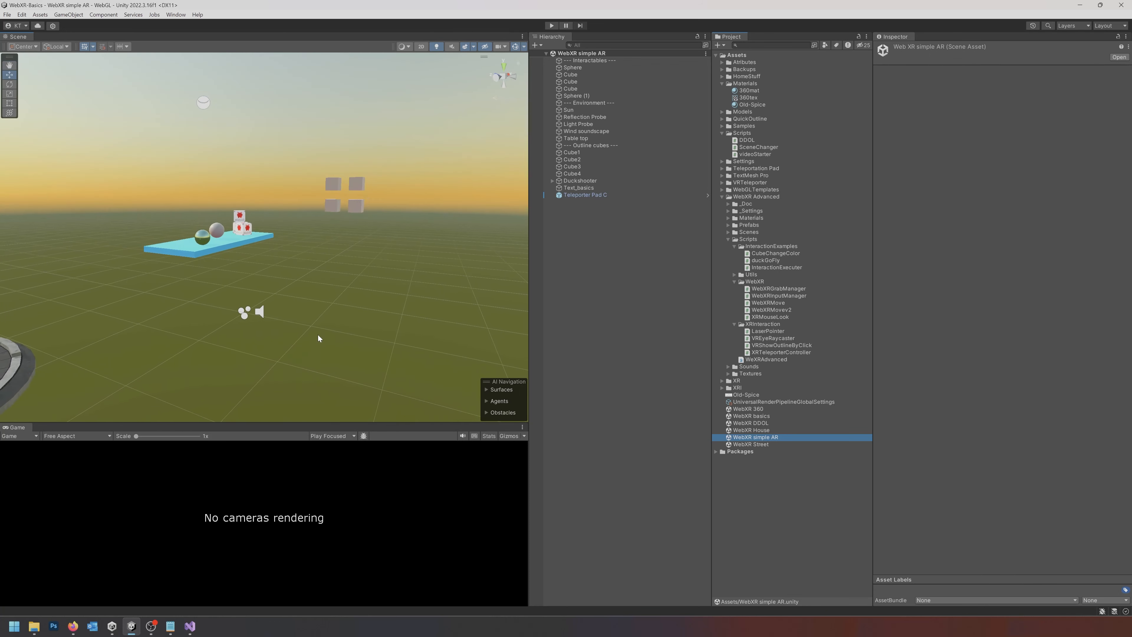
pyautogui.press('a')
pyautogui.moveTo(335, 310)
pyautogui.mouseDown(button='right')
pyautogui.moveTo(410, 314)
pyautogui.moveTo(267, 308)
pyautogui.moveTo(323, 313)
pyautogui.mouseUp(button='right')
pyautogui.press('s')
pyautogui.press('w')
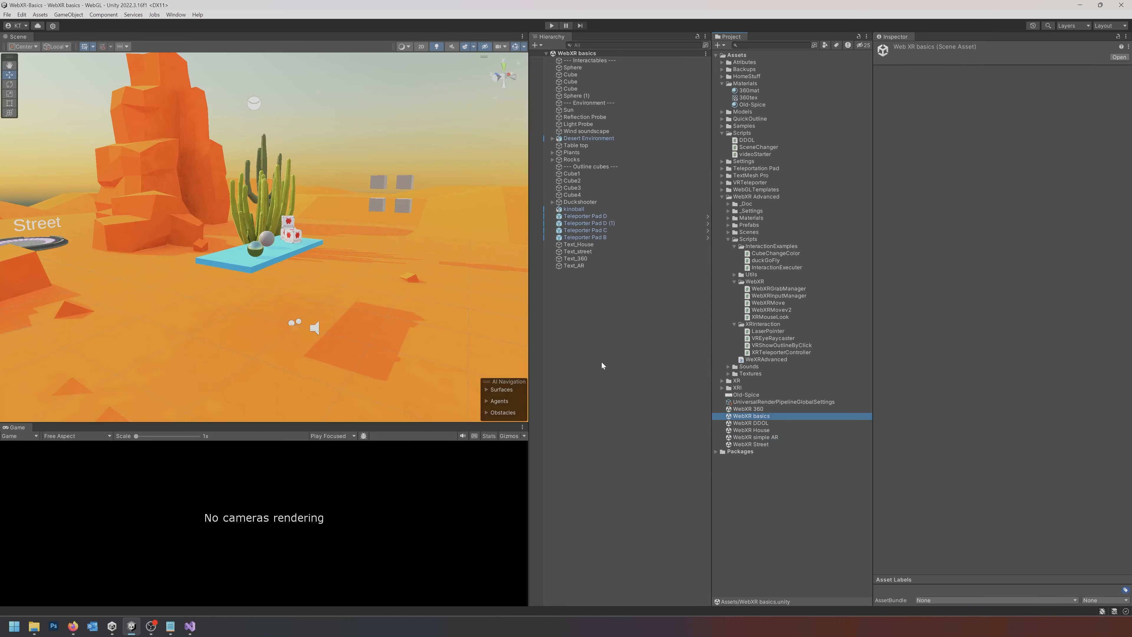
# Step: Look over the desert scene, open the WebGL Player settings from the Build Settings, and check the WebXR window options
pyautogui.moveTo(192, 272); pyautogui.dragTo(120, 307, button='right')
pyautogui.press('s')
pyautogui.press('d')
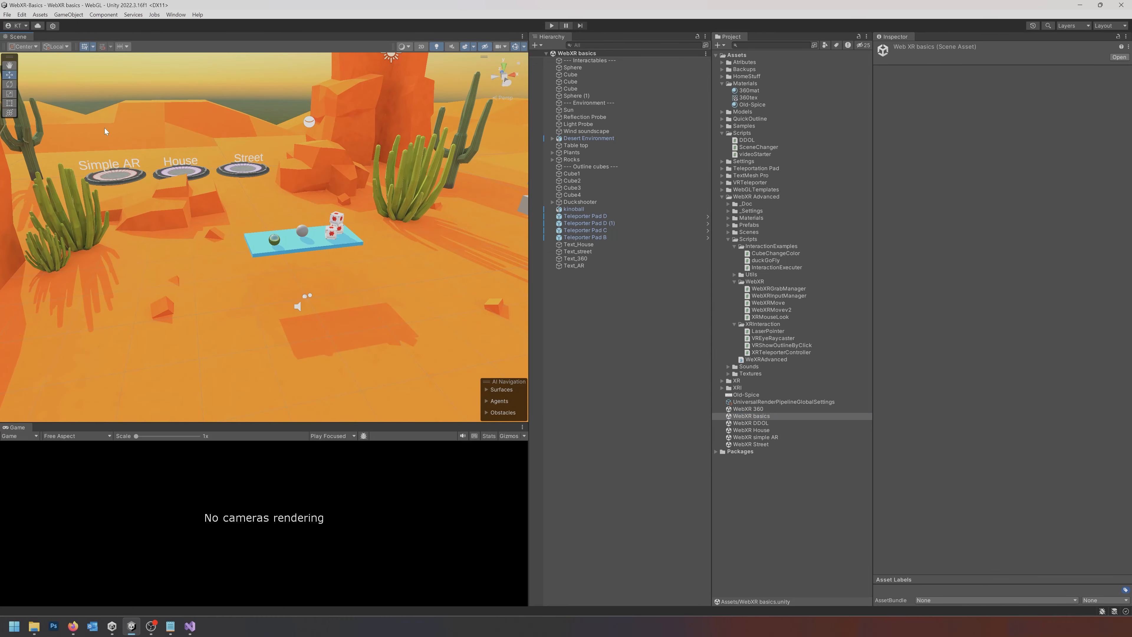
pyautogui.click(7, 15)
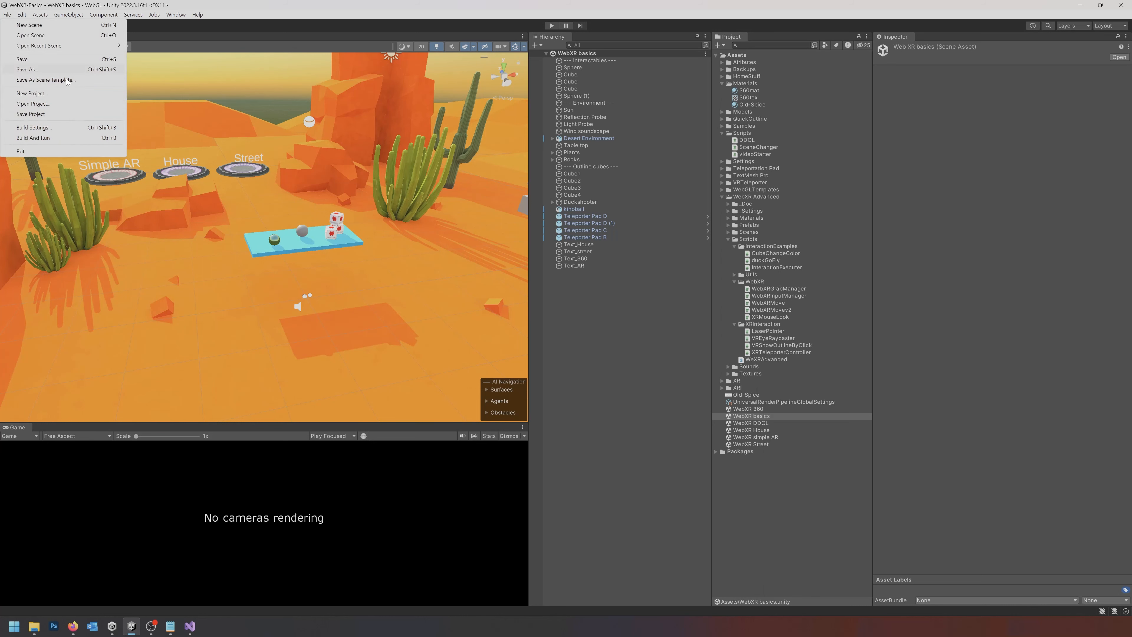
pyautogui.click(65, 128)
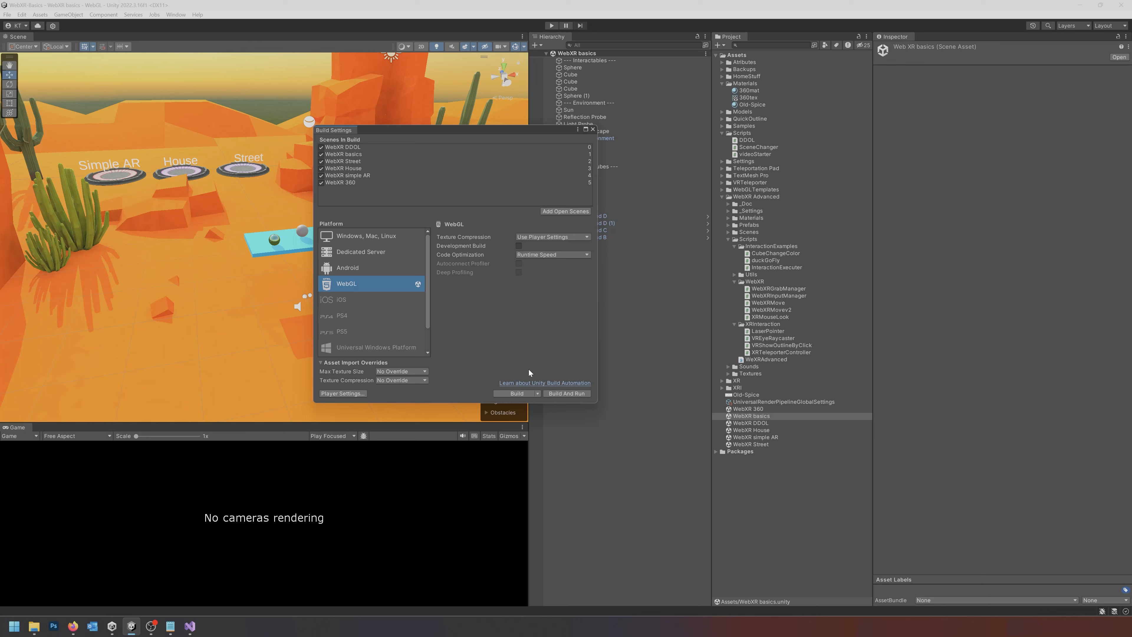
pyautogui.click(355, 392)
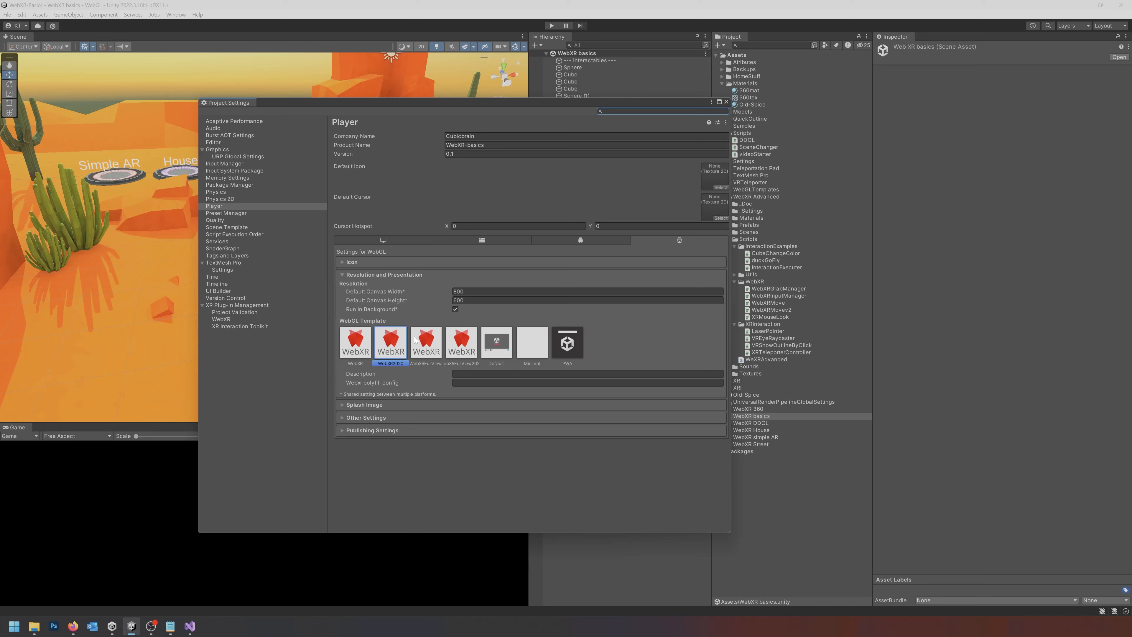
pyautogui.click(176, 15)
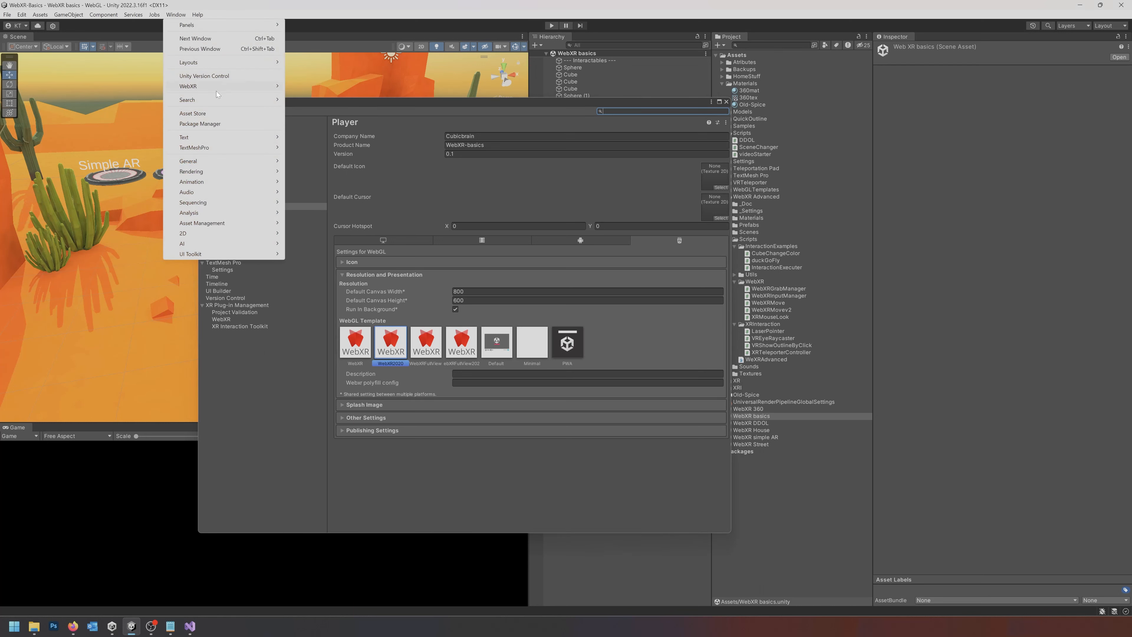
pyautogui.moveTo(228, 86)
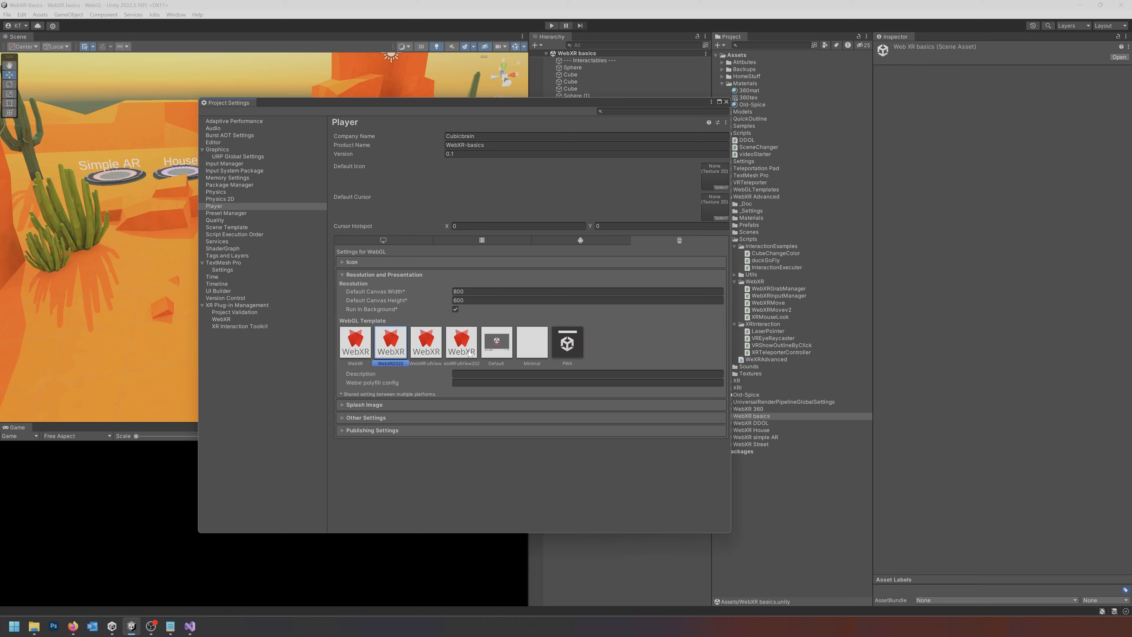
# Step: Set the WebGL Compression Format to Disabled in the Player's Publishing Settings
pyautogui.click(401, 429)
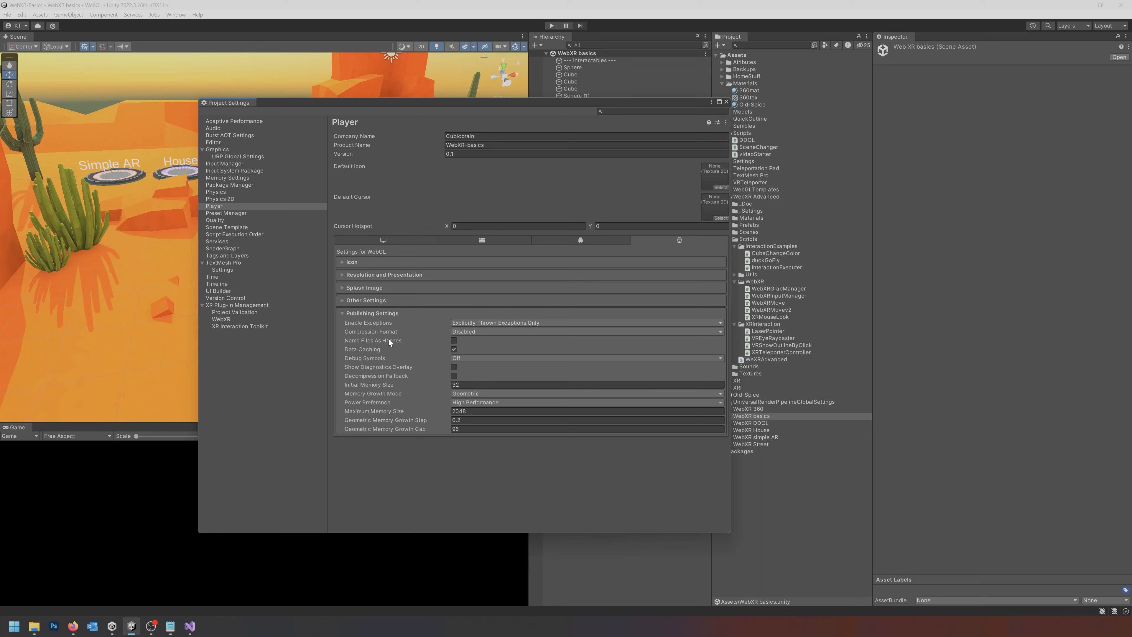
pyautogui.click(476, 332)
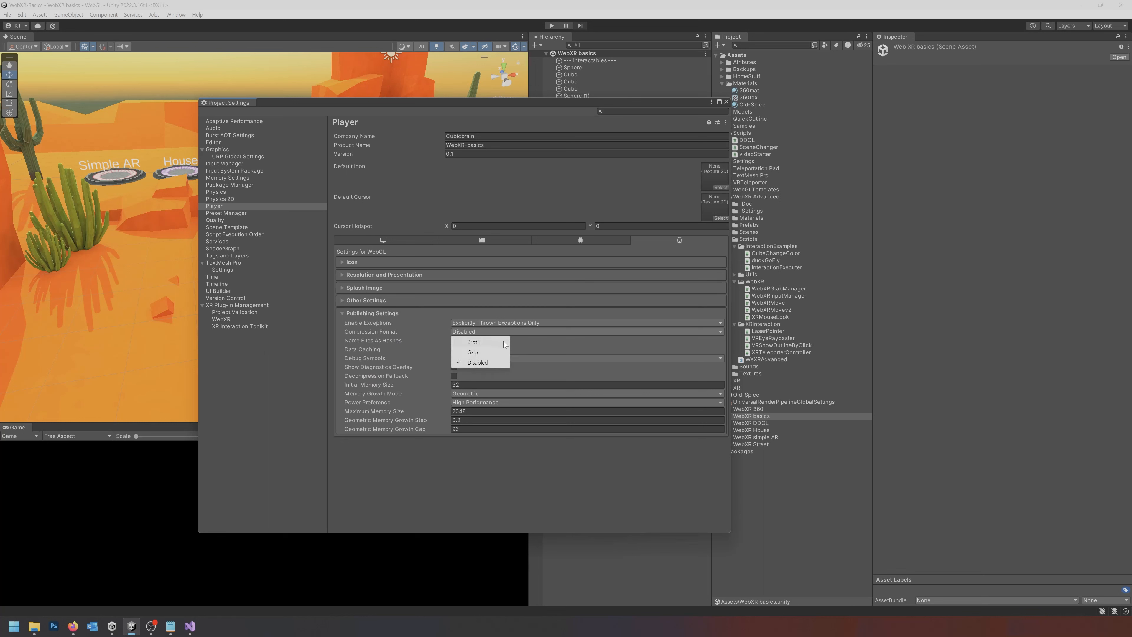
pyautogui.click(487, 363)
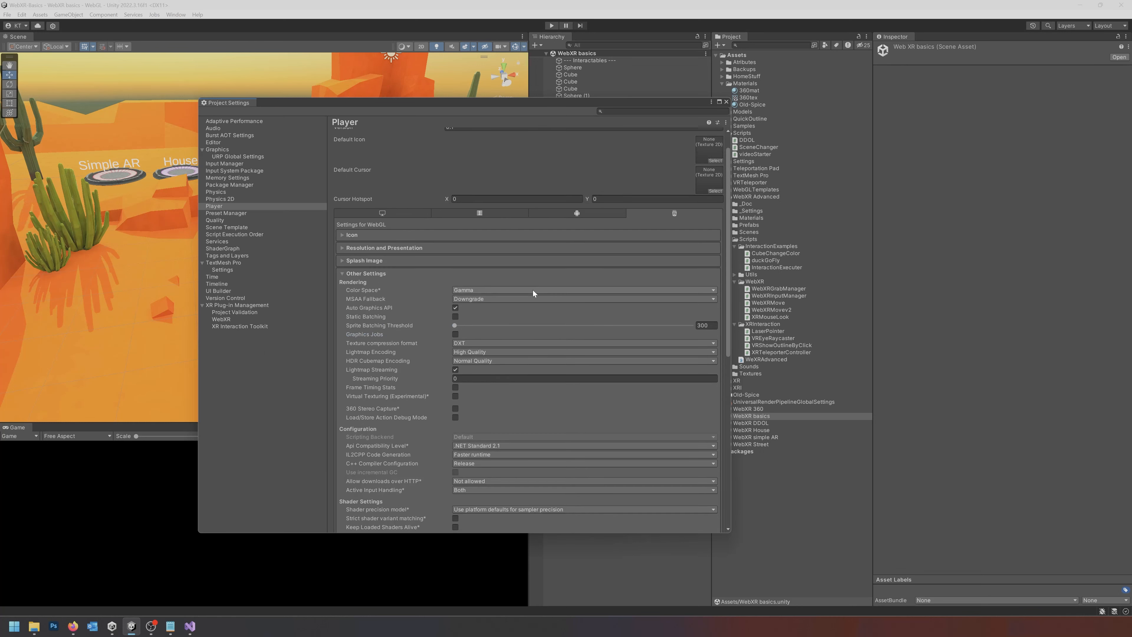
# Step: Open the Color Space choices in the Player's Other Settings
pyautogui.click(532, 291)
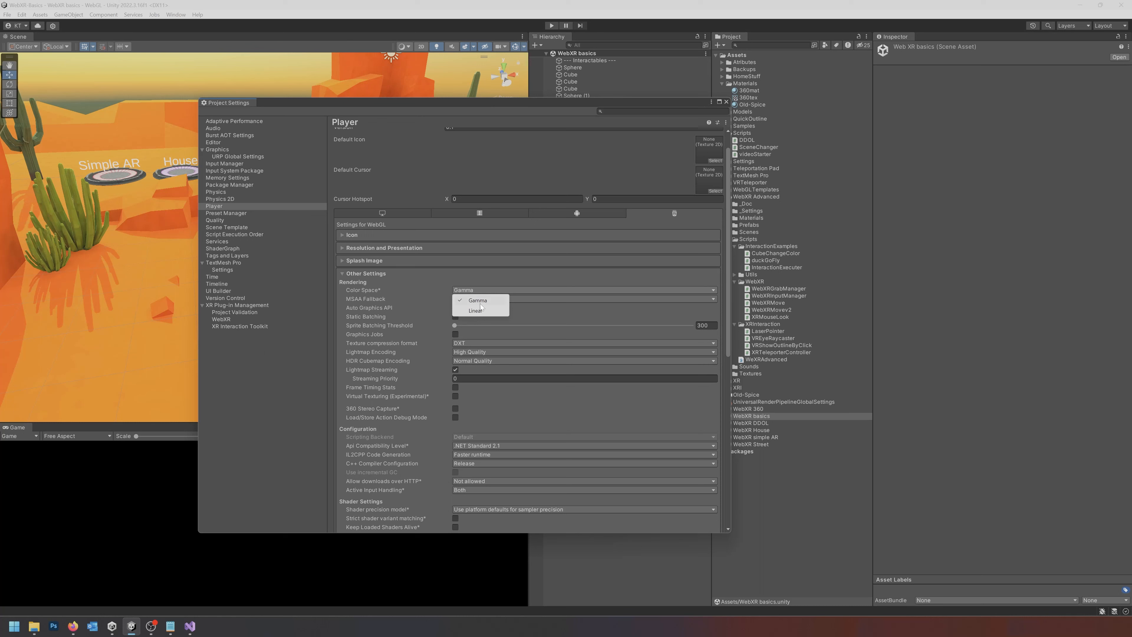